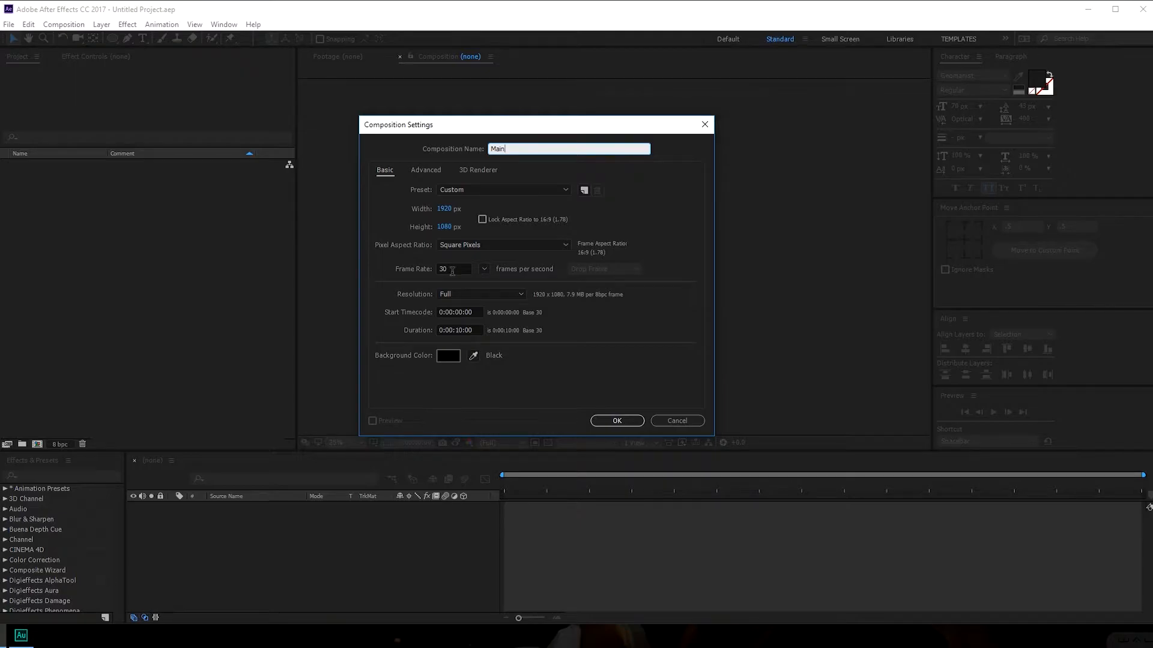
- Confirm the Main composition and add a black comp-sized solid named Circle
click(634, 420)
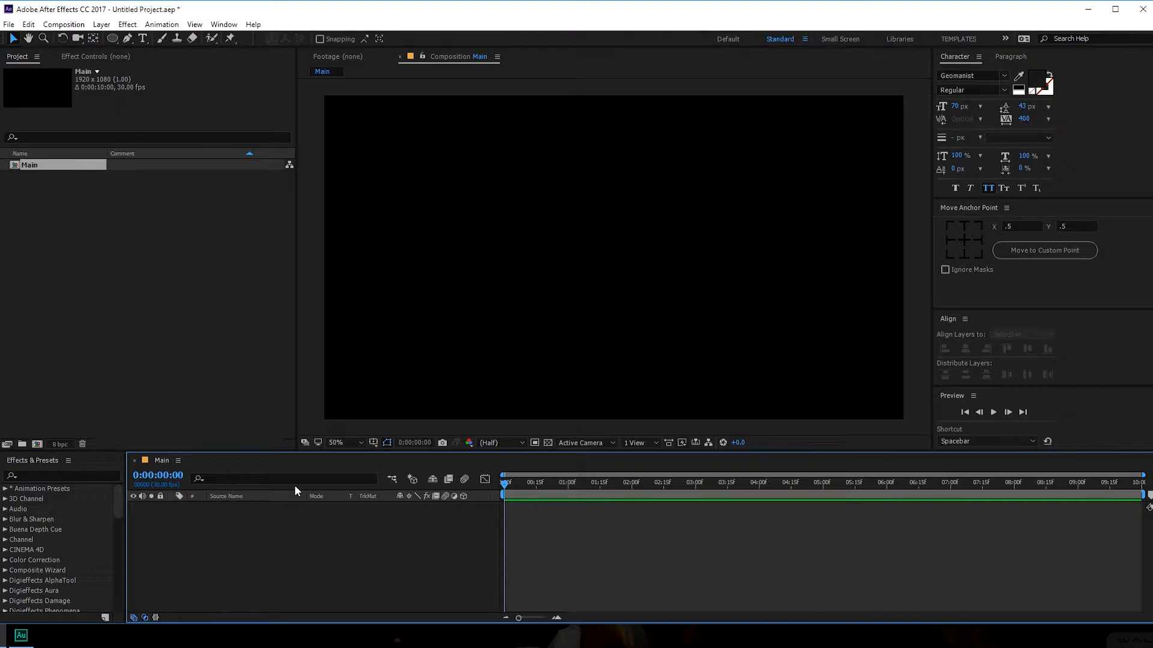
key(ctrl+y)
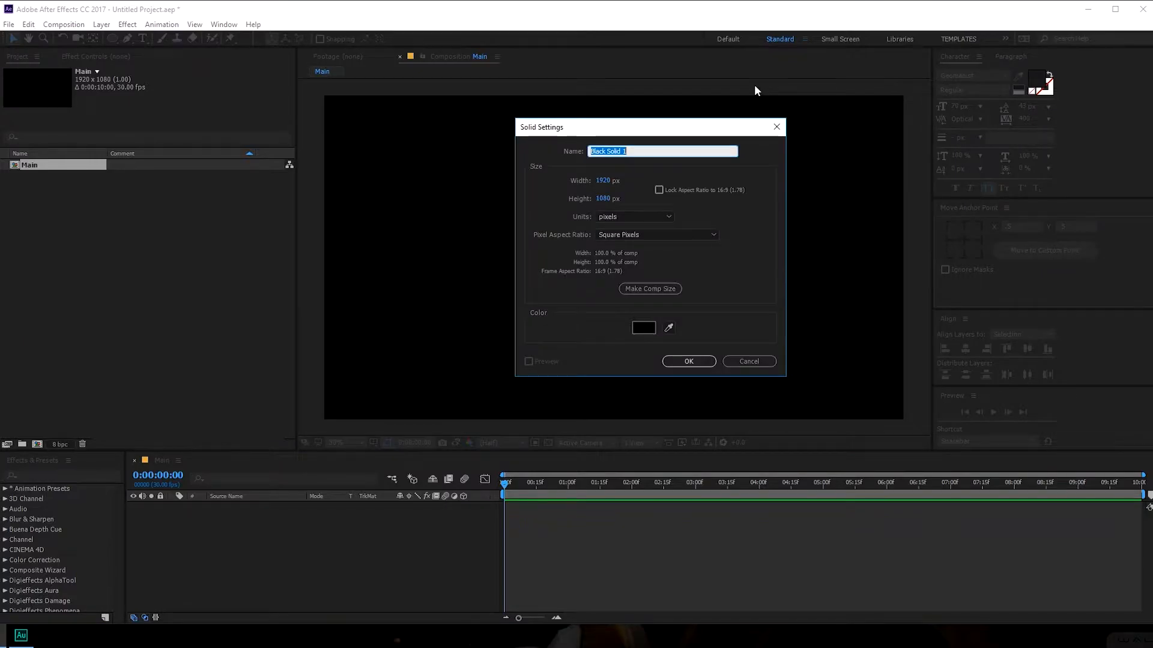
text(Cl)
click(688, 360)
click(258, 550)
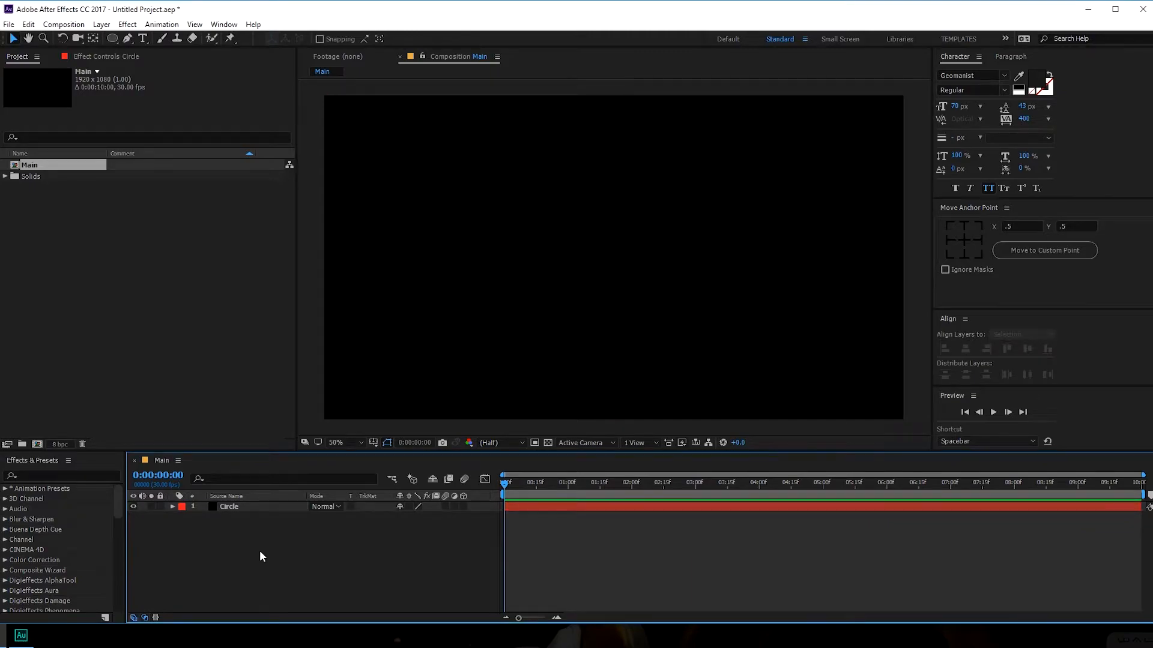
- Add a white comp-sized solid named Particles above the Circle layer
key(ctrl+y)
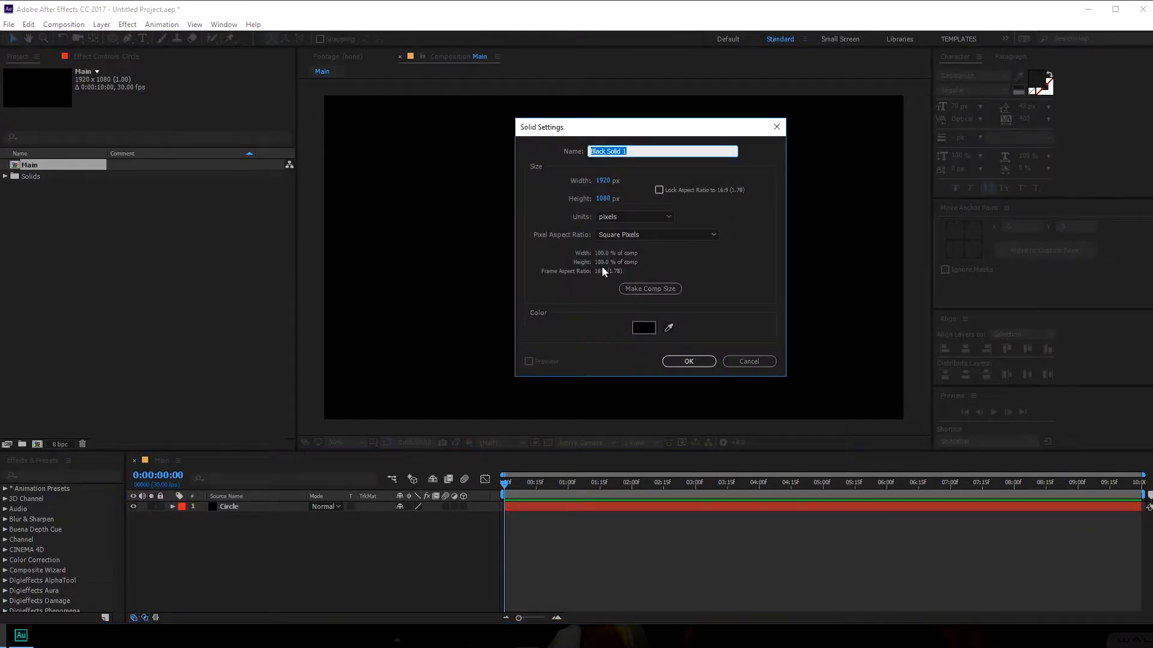
text(P)
click(643, 327)
click(674, 404)
click(660, 396)
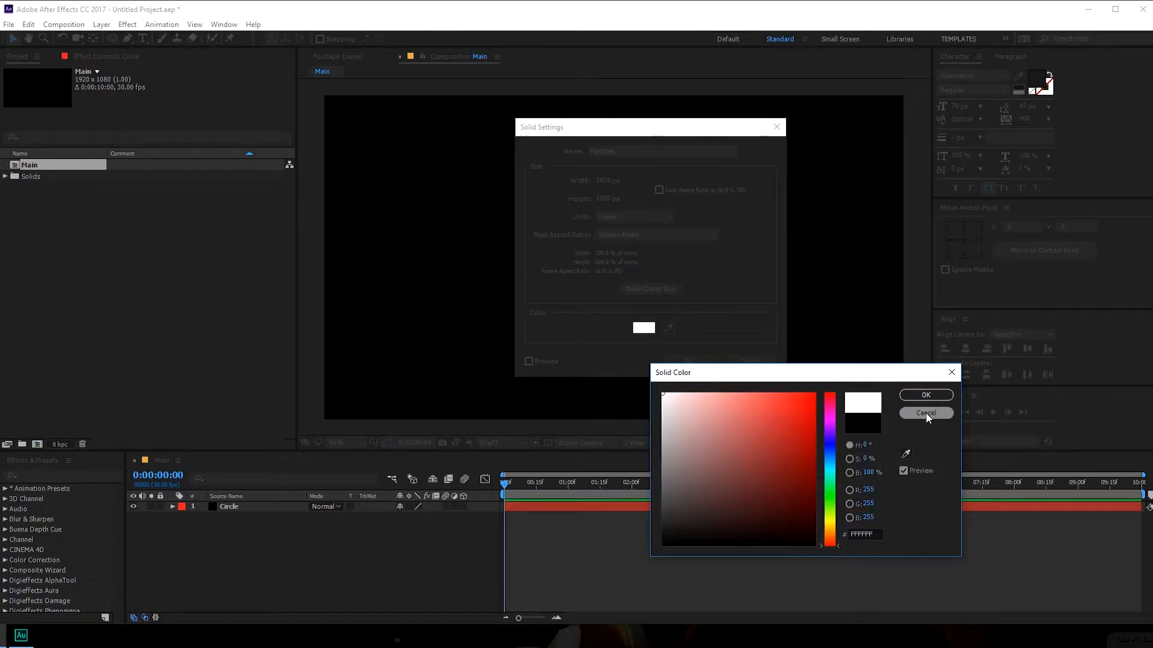
click(926, 394)
click(691, 362)
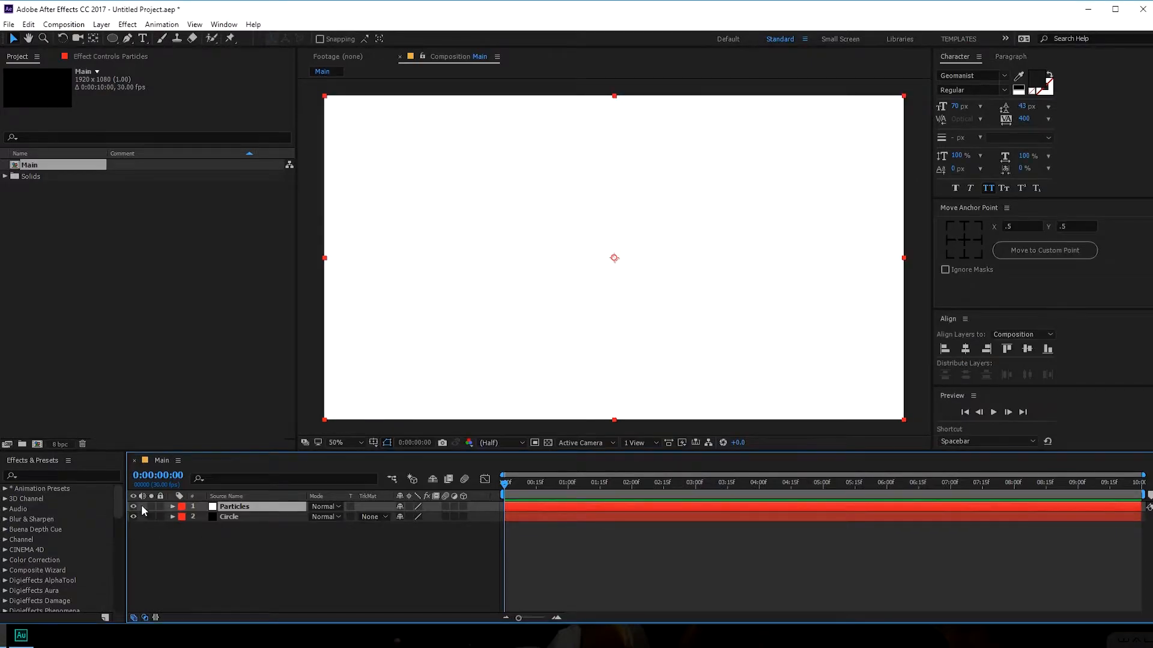
- Hide Particles and draw a centred circular ellipse mask on the Circle solid
click(236, 517)
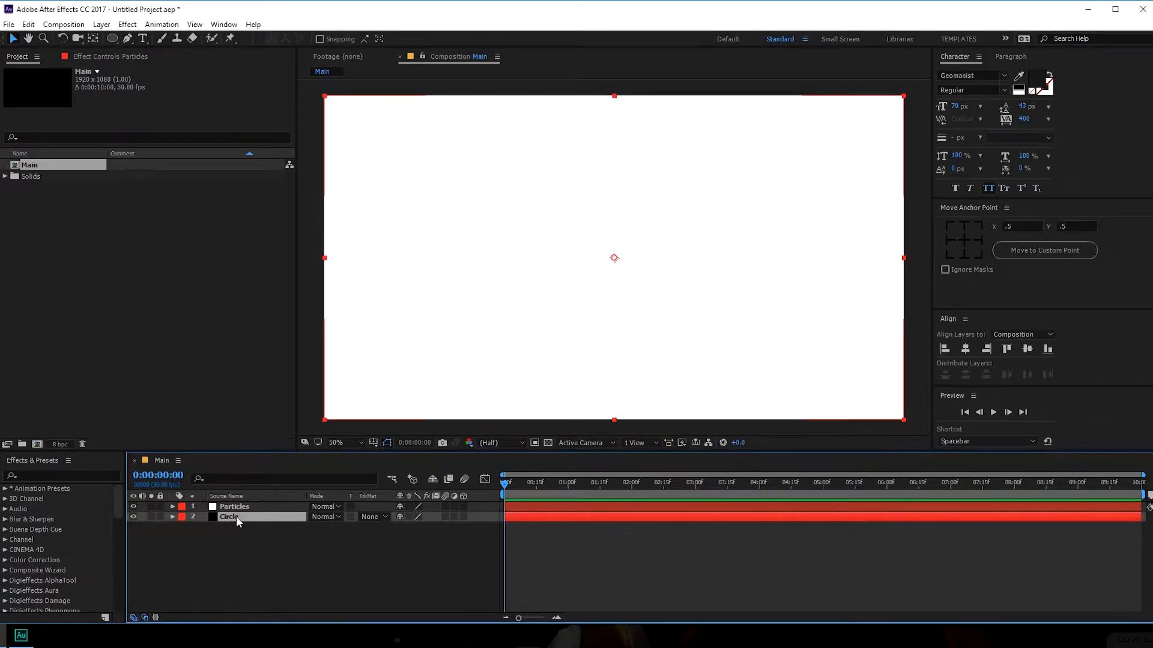
click(133, 506)
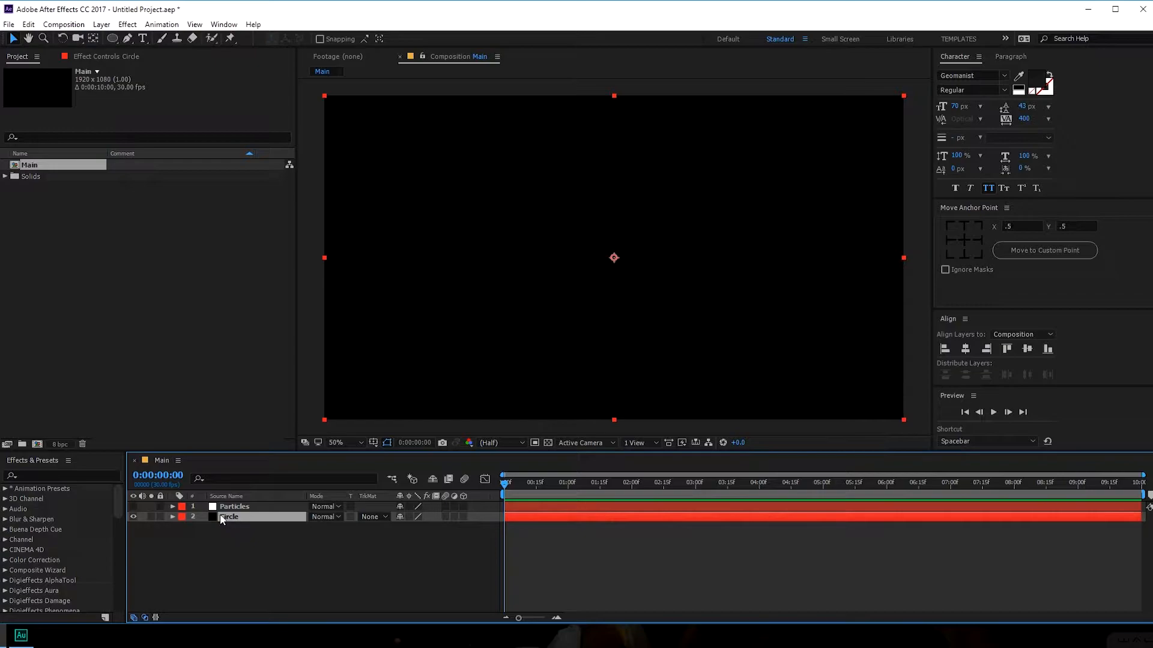
click(112, 38)
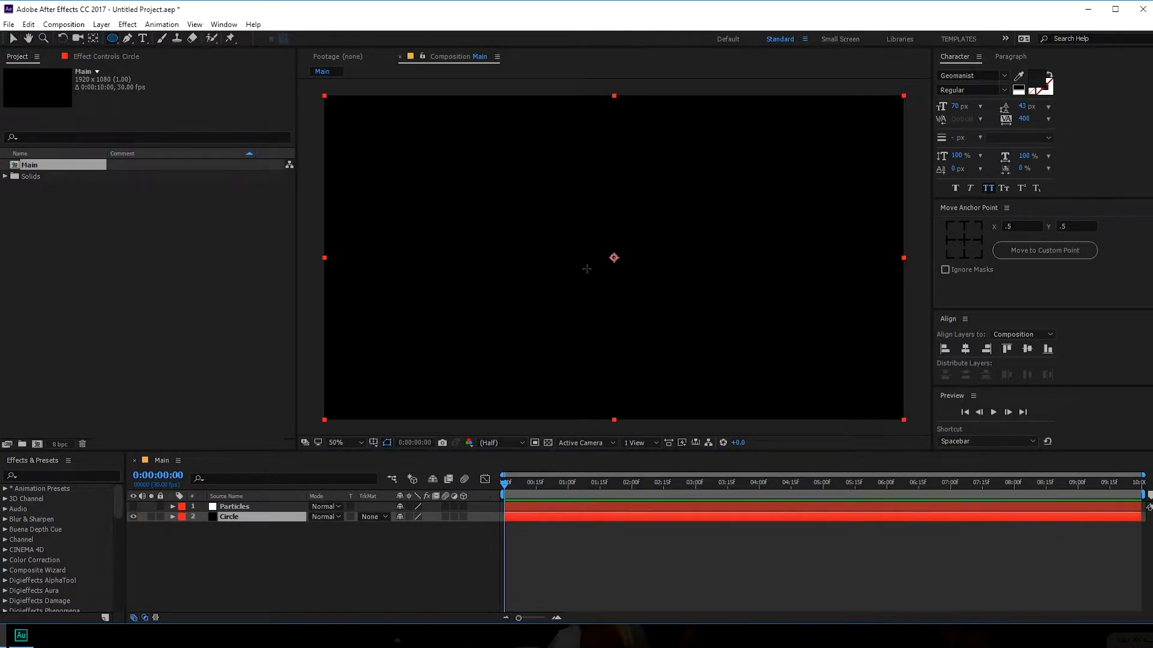
drag(613, 257, 675, 350)
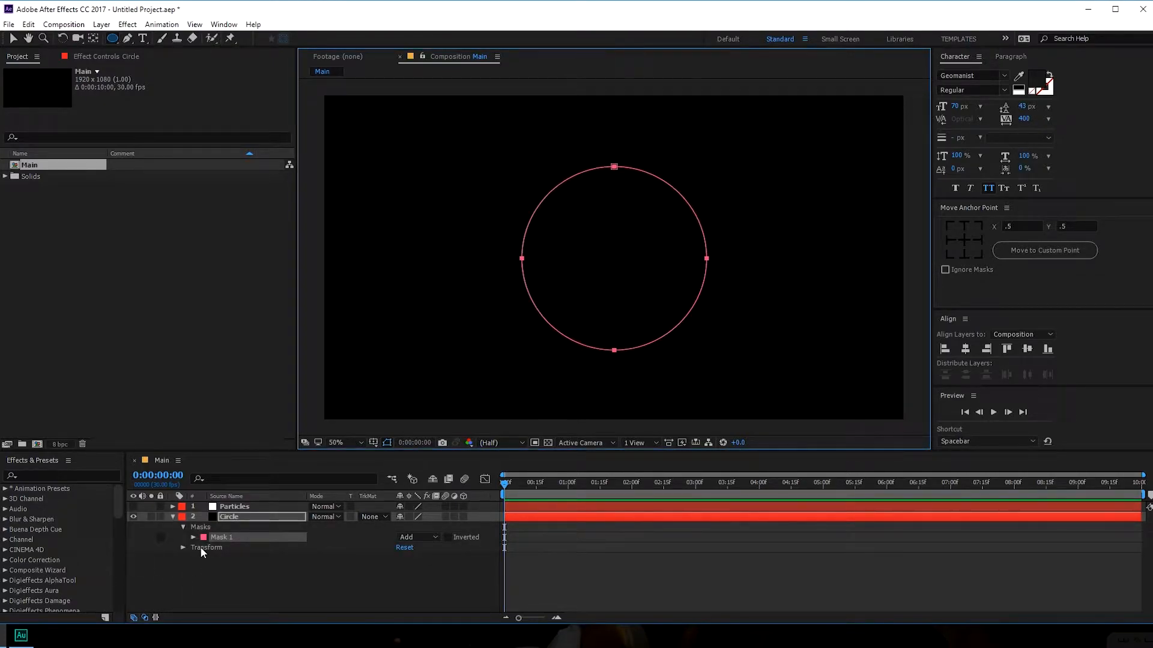
- Select Mask 1's Mask Path property, then deselect and collapse the Circle layer
click(194, 537)
click(243, 548)
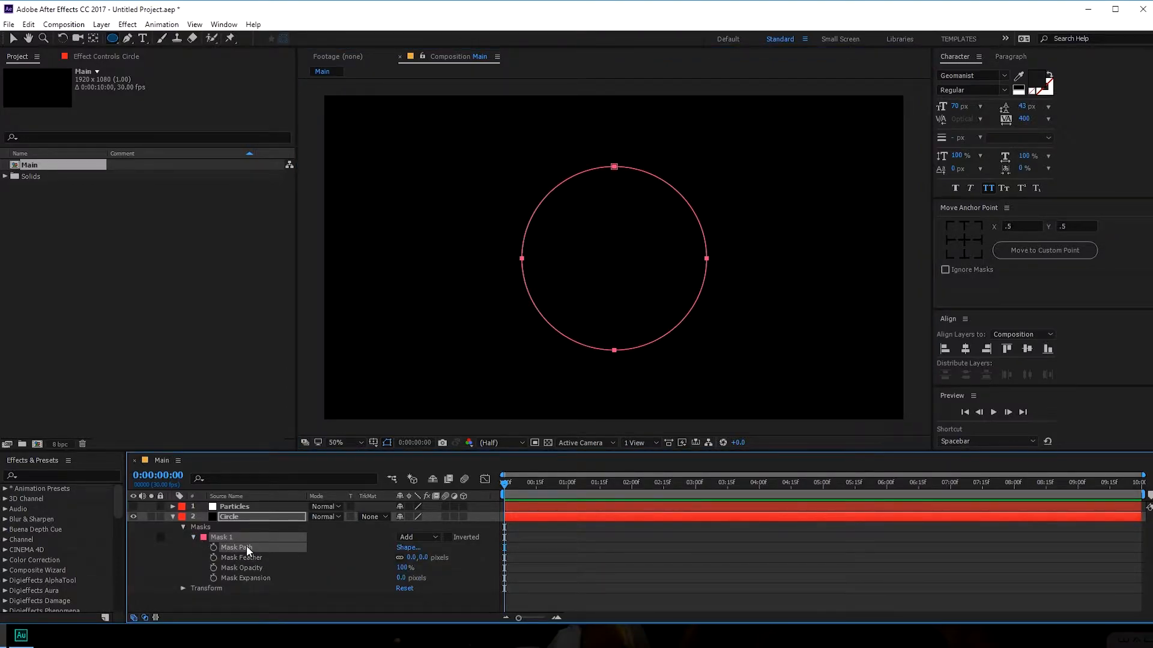
key(F2)
click(173, 517)
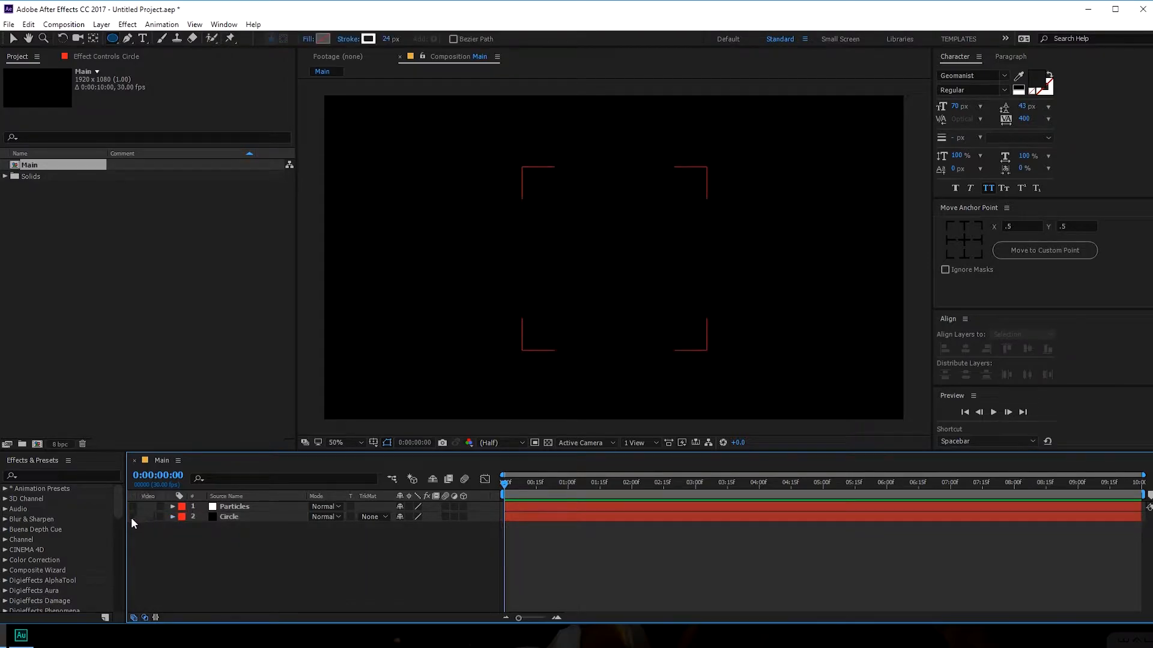
- Unhide Particles and apply Trapcode Particular to it via the effect search
click(132, 506)
click(237, 509)
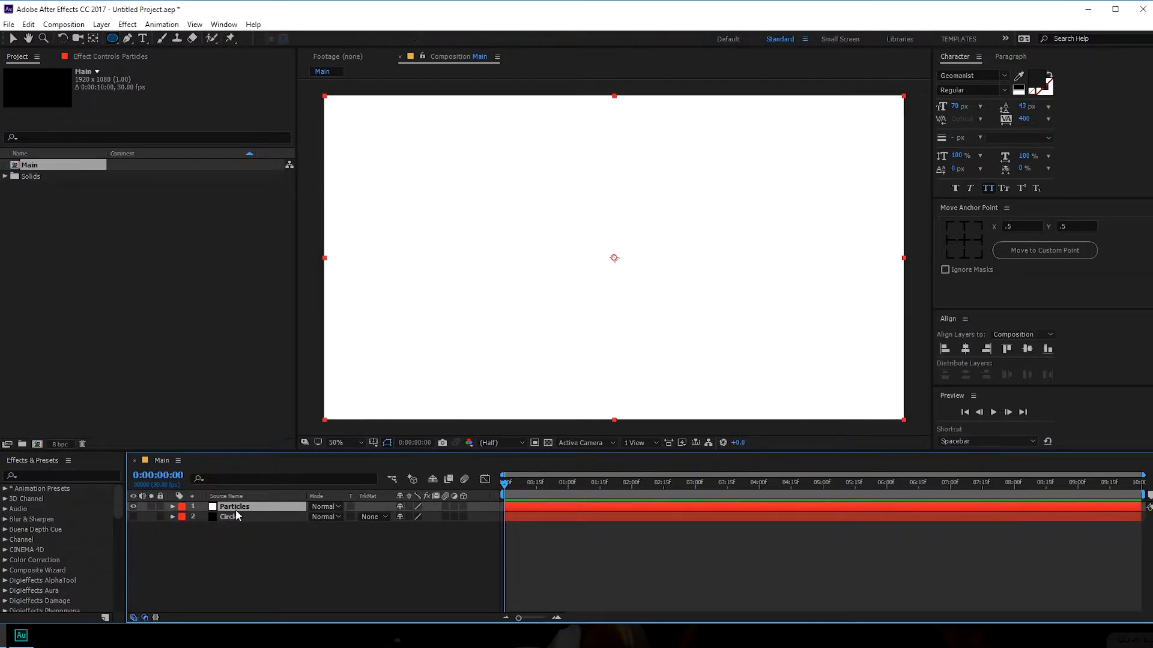
key(ctrl+space)
text(par)
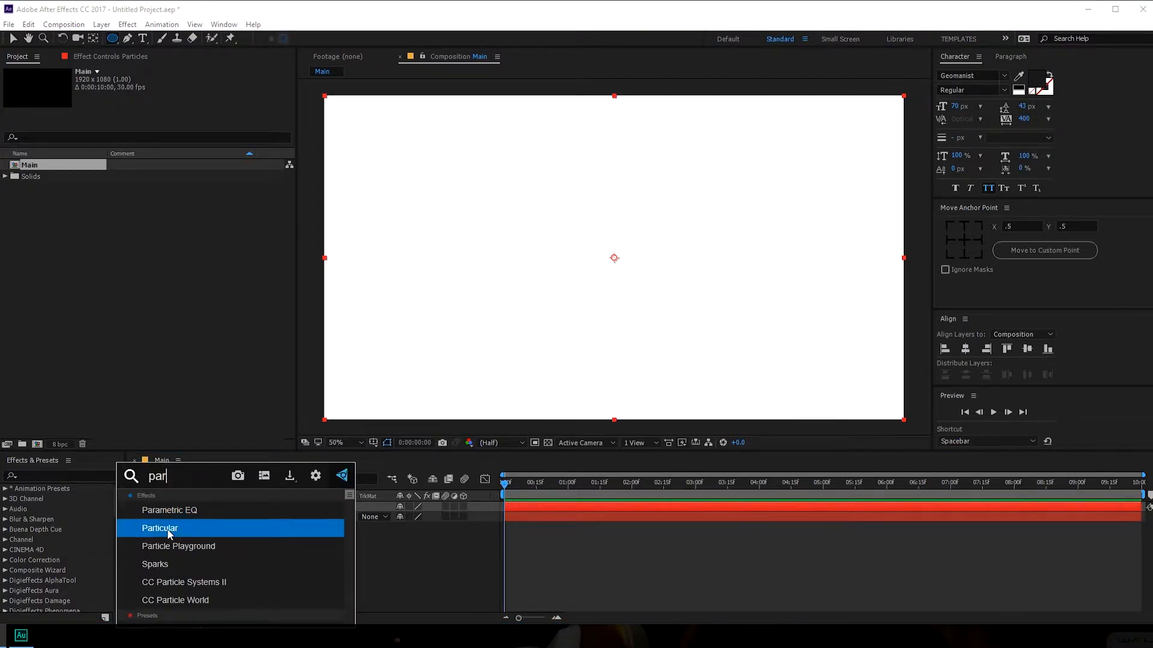
click(162, 528)
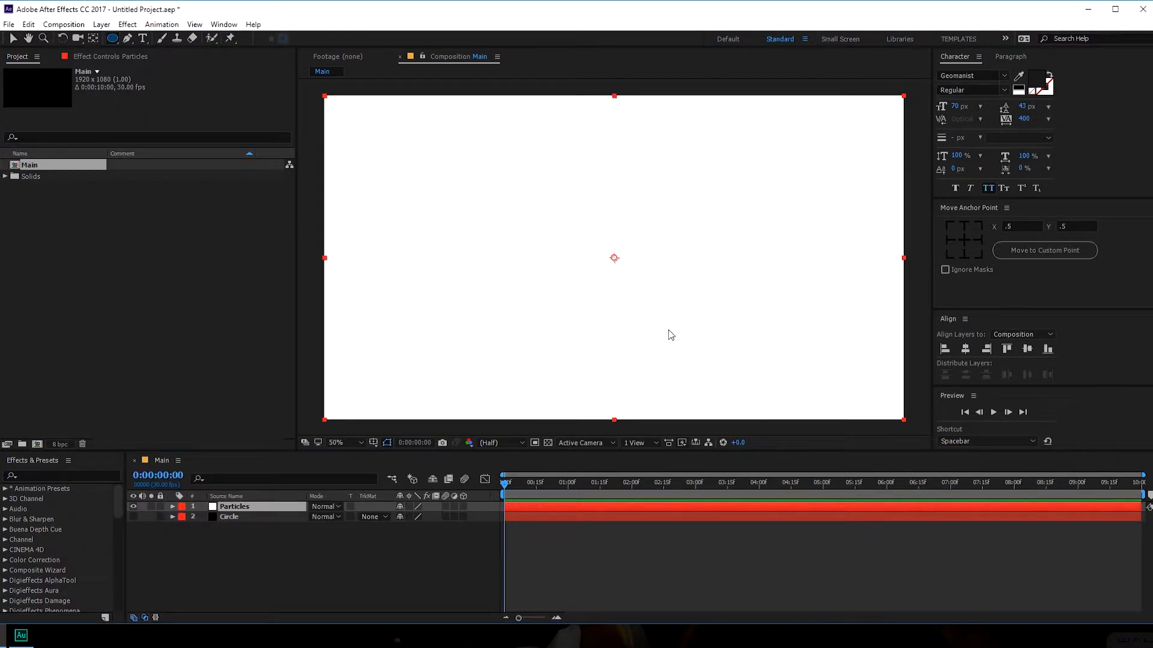
drag(520, 484, 760, 480)
- Add a new camera layer using the 28mm preset
right_click(251, 547)
mouse_move(316, 420)
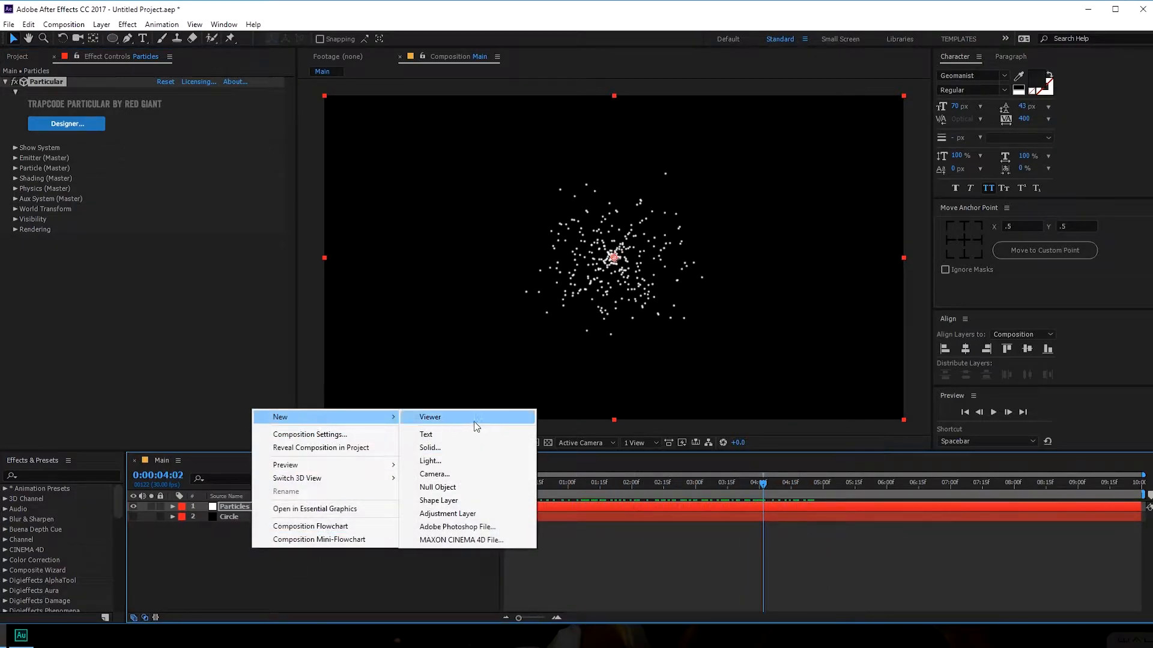
click(462, 473)
click(189, 179)
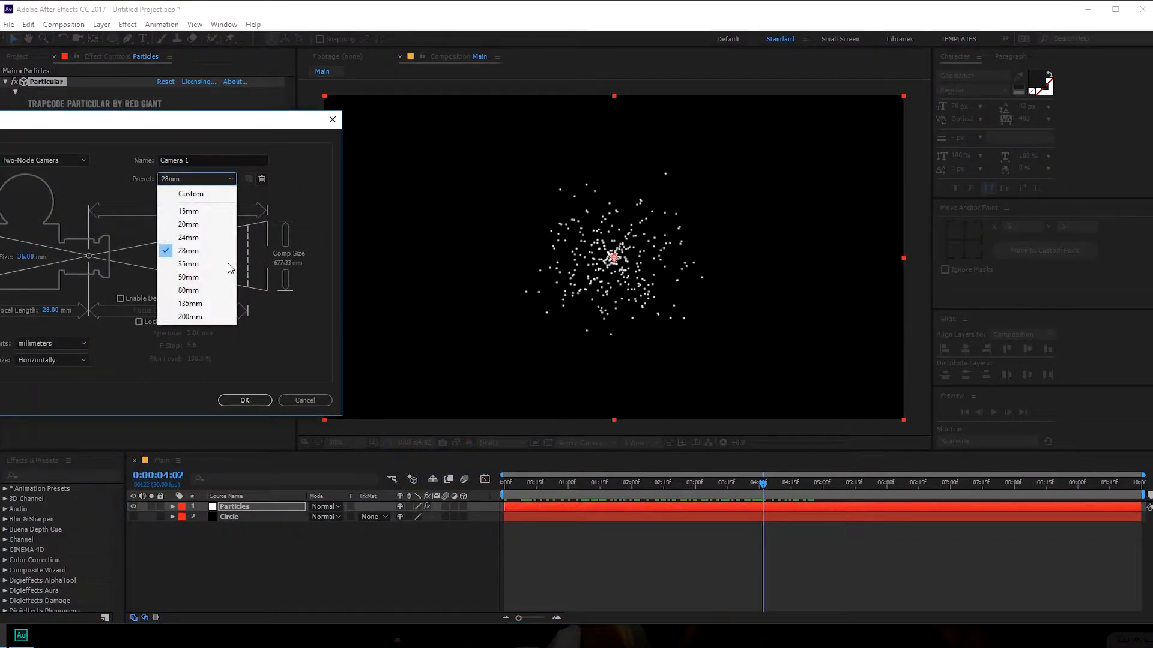
click(192, 255)
click(245, 401)
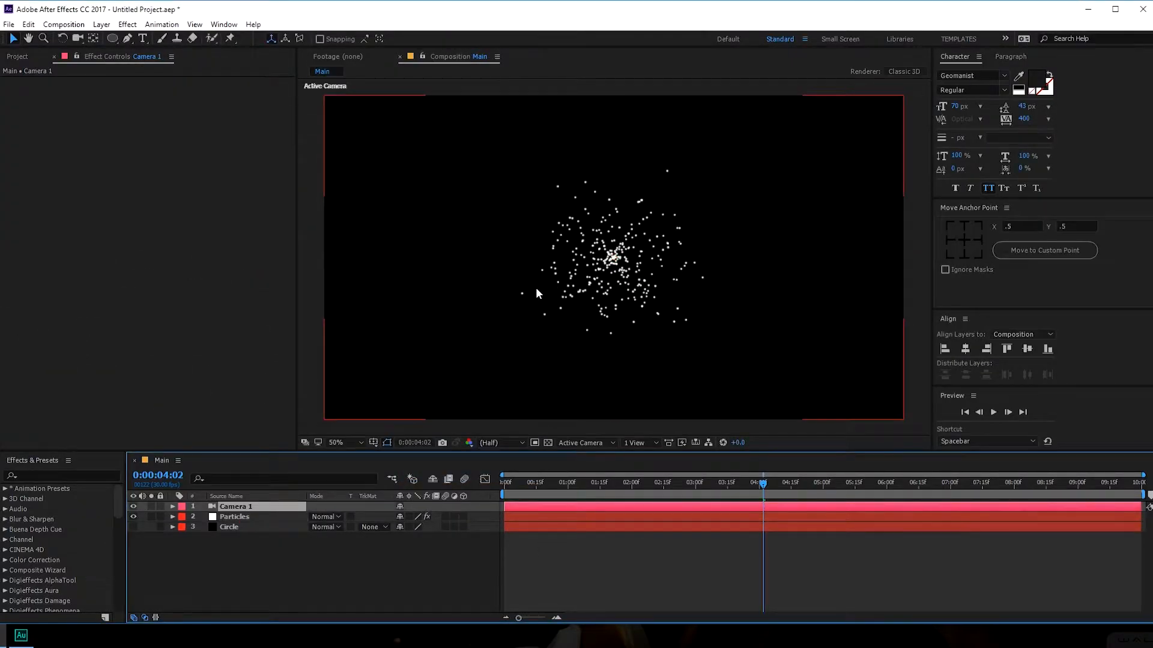
key(c)
drag(576, 283, 604, 303)
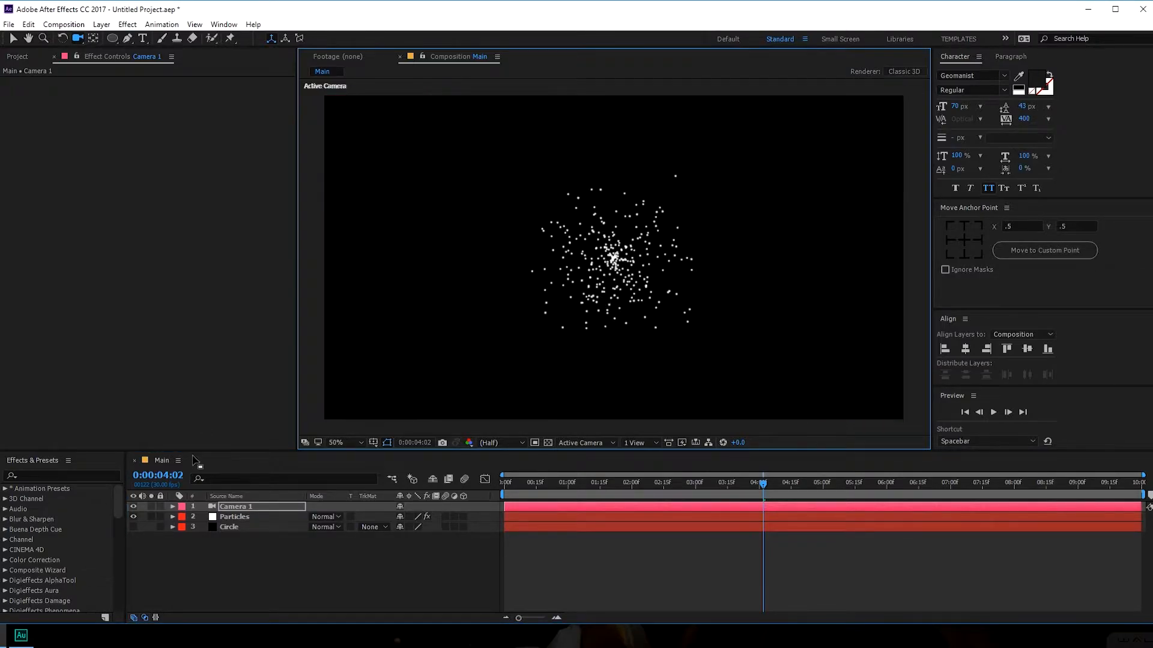
key(ctrl+z)
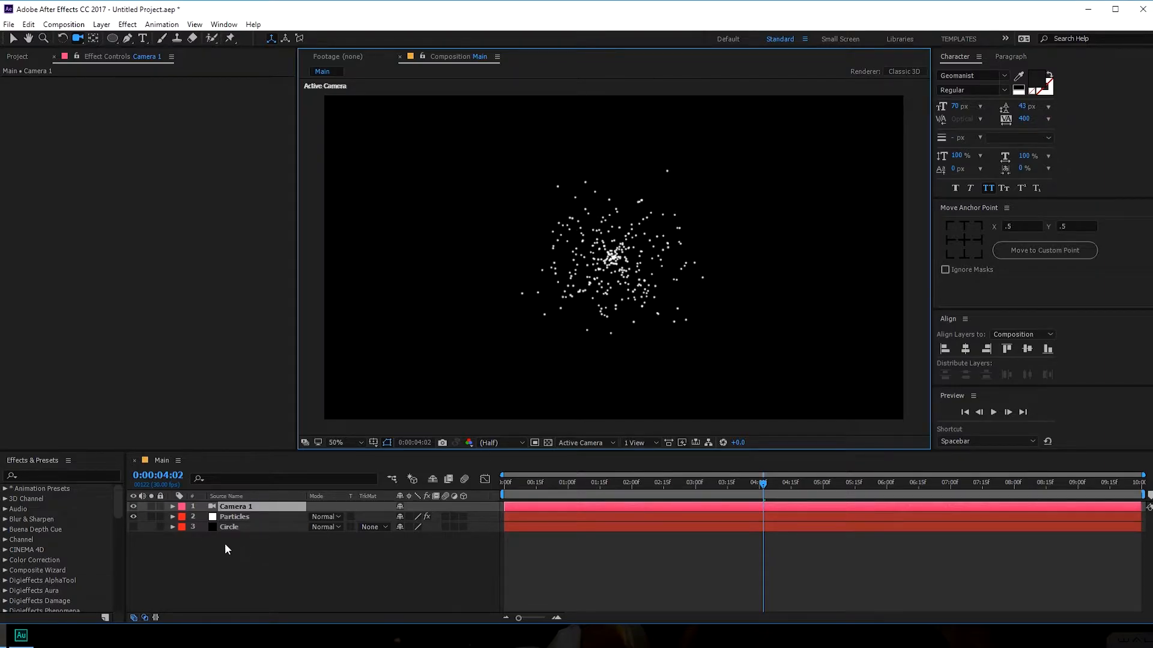
- Paste keyframes into Particular's emitter Position at the timeline start and preview the path
click(246, 516)
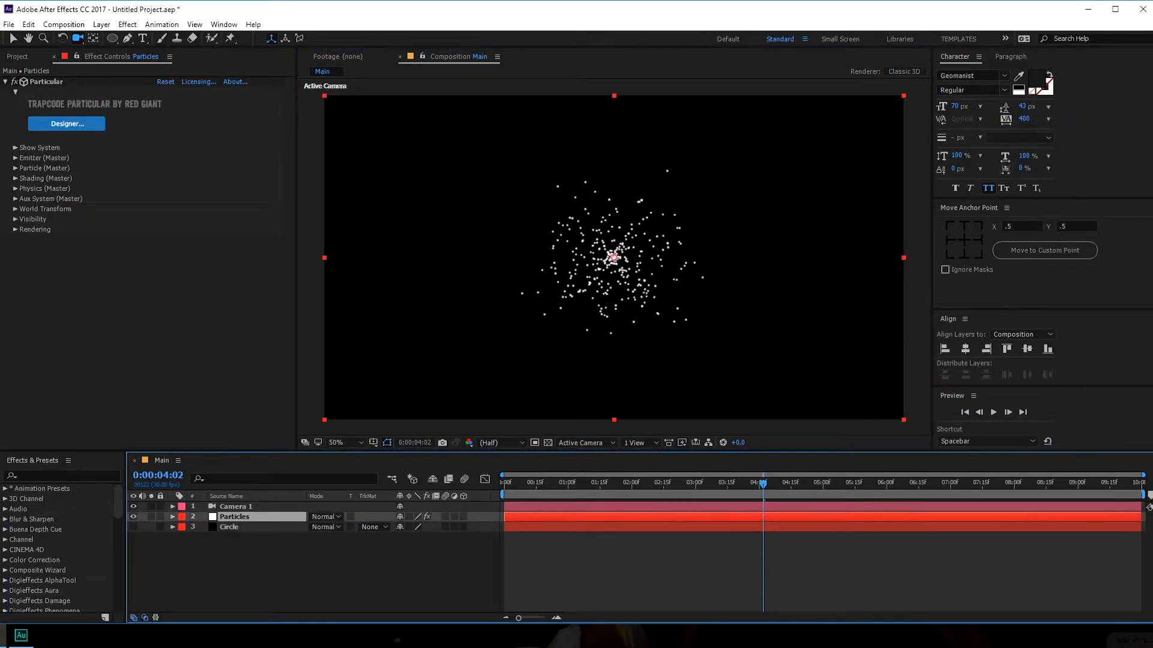
click(16, 159)
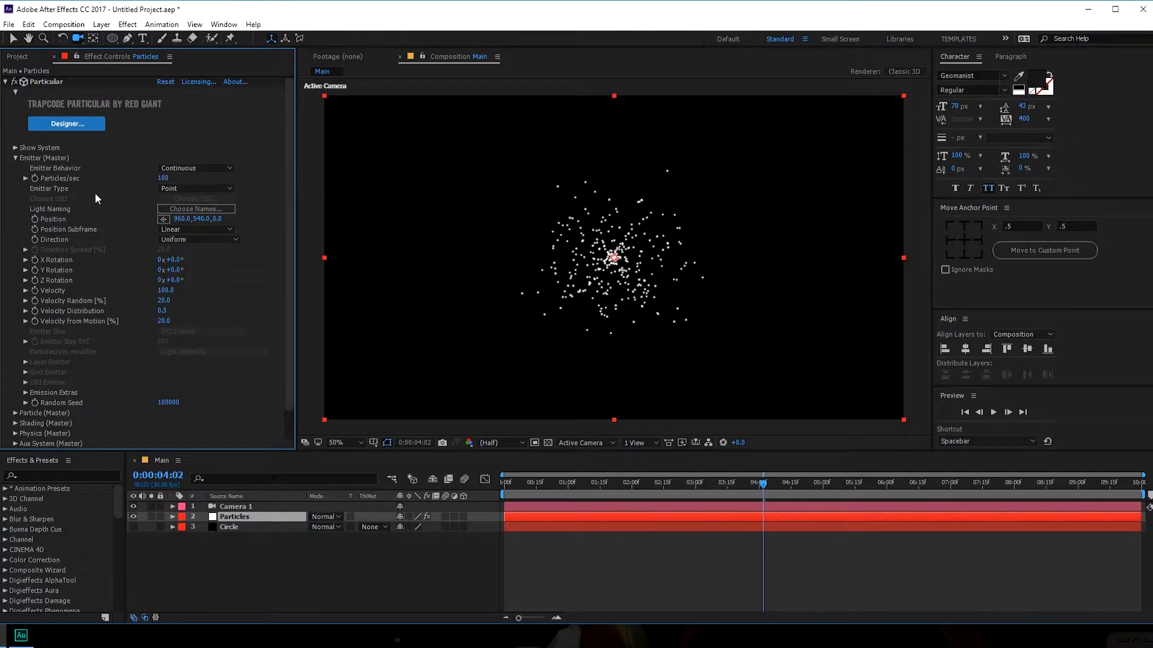
alt+click(35, 219)
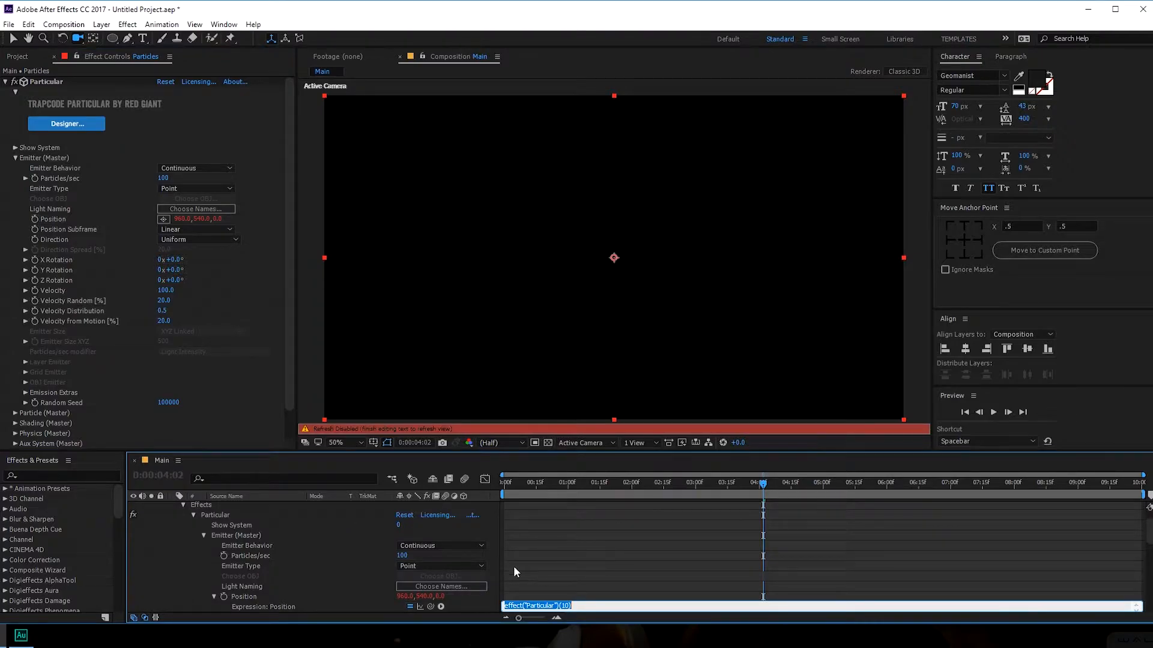
click(678, 557)
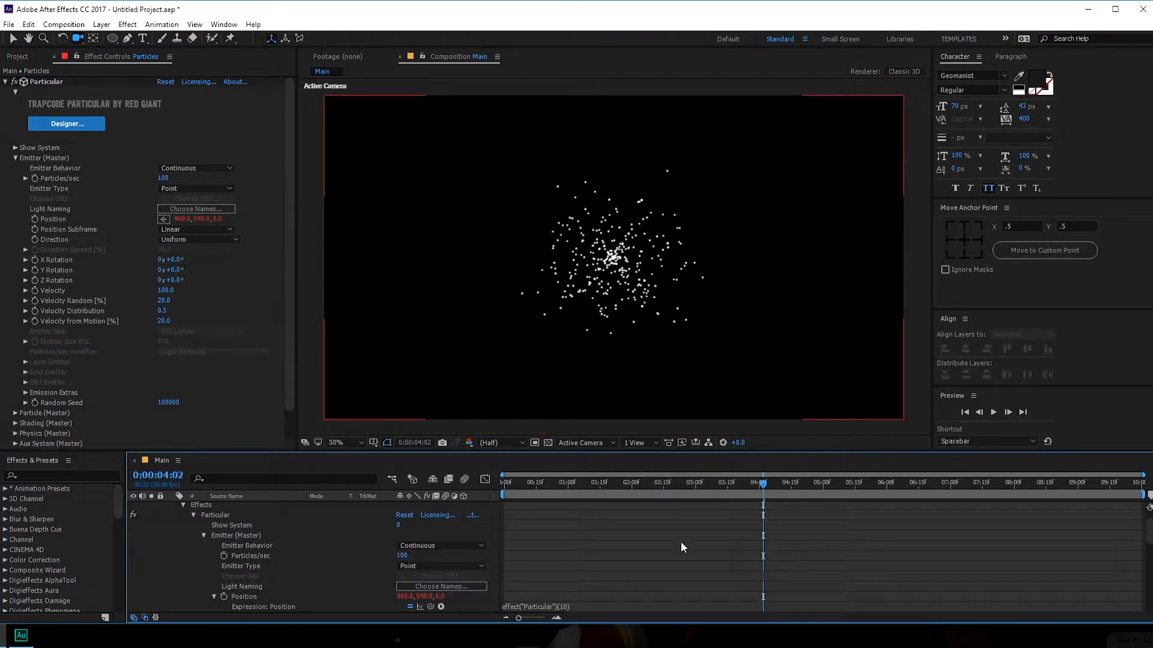
click(247, 597)
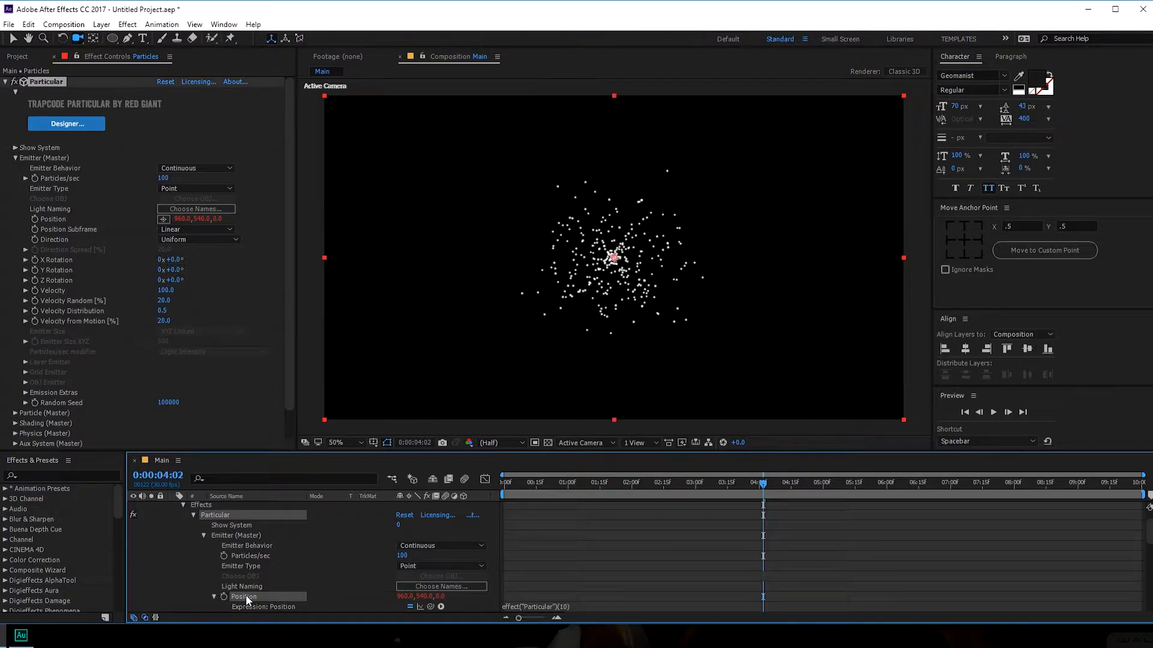
drag(763, 484, 467, 494)
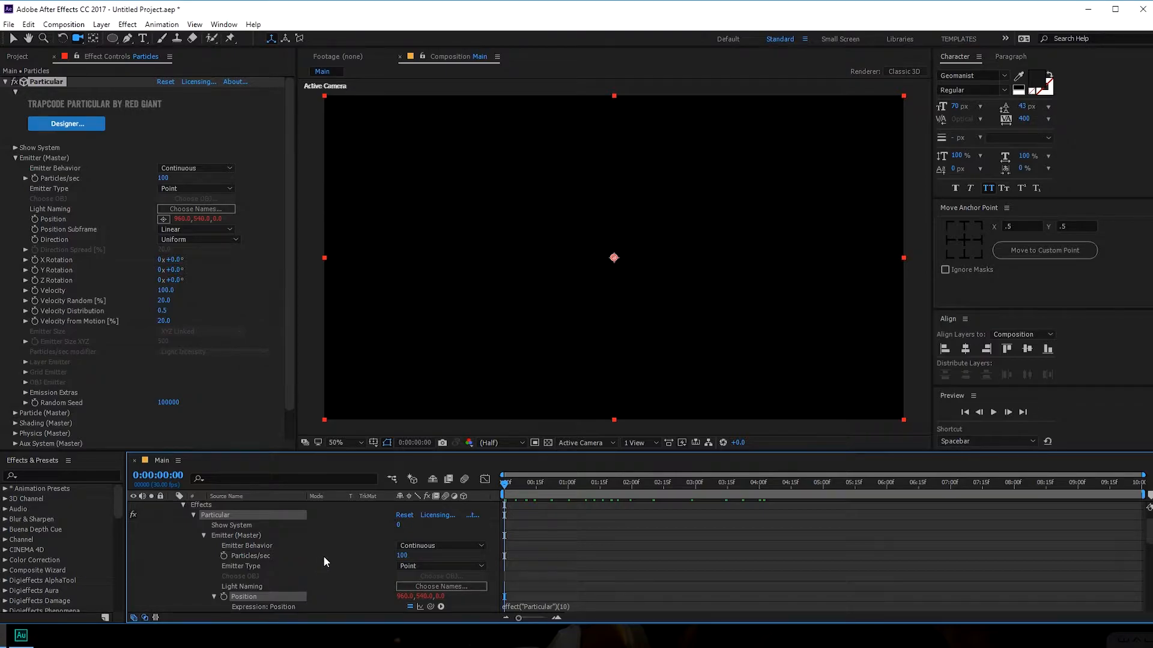
key(ctrl+v)
drag(514, 488, 577, 498)
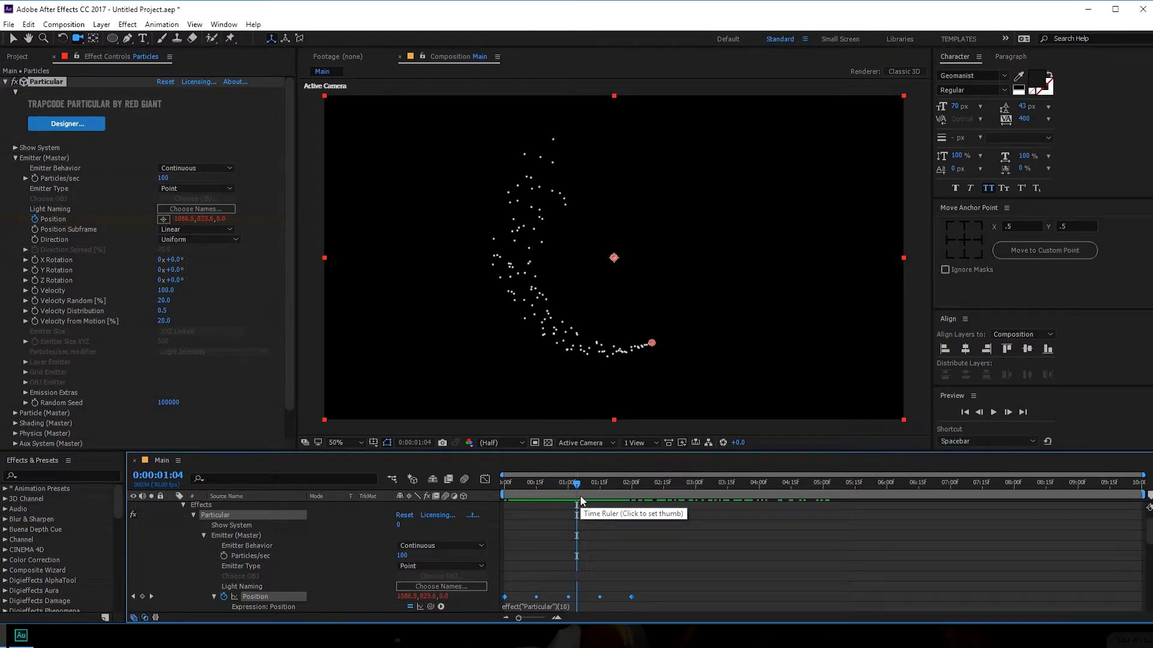
drag(531, 485, 697, 504)
drag(567, 480, 684, 485)
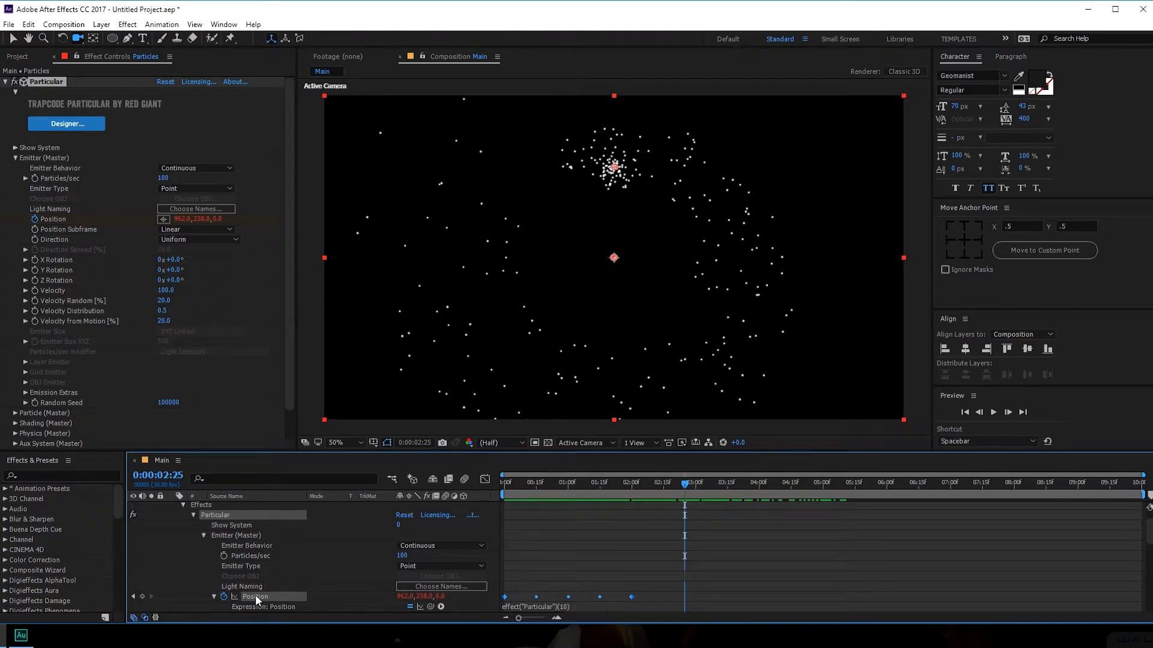
- Enter loopOut() as the emitter Position expression so the motion repeats
click(533, 607)
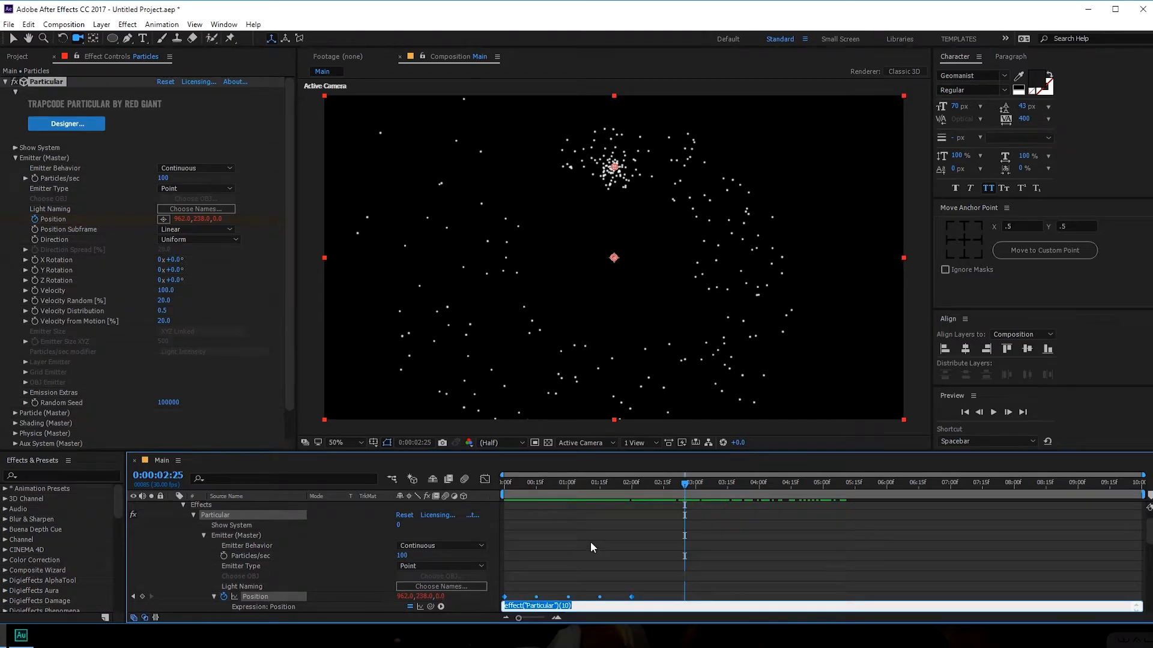
text(loopOut())
click(589, 542)
mouse_move(595, 492)
mouse_down()
mouse_move(910, 508)
mouse_move(1014, 507)
mouse_move(1018, 496)
mouse_move(780, 497)
mouse_move(610, 514)
mouse_move(657, 515)
mouse_up()
- Set Position Subframe to 10x Linear and emitter Direction to Directional
scroll(159, 519, up, 2)
click(172, 515)
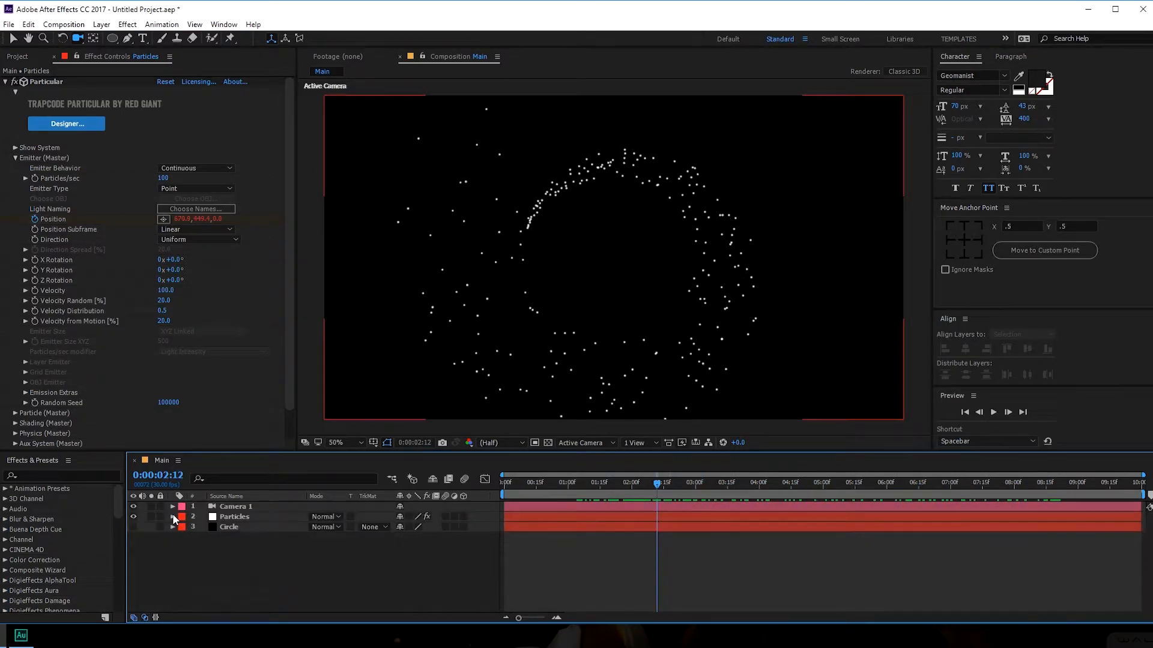
click(236, 515)
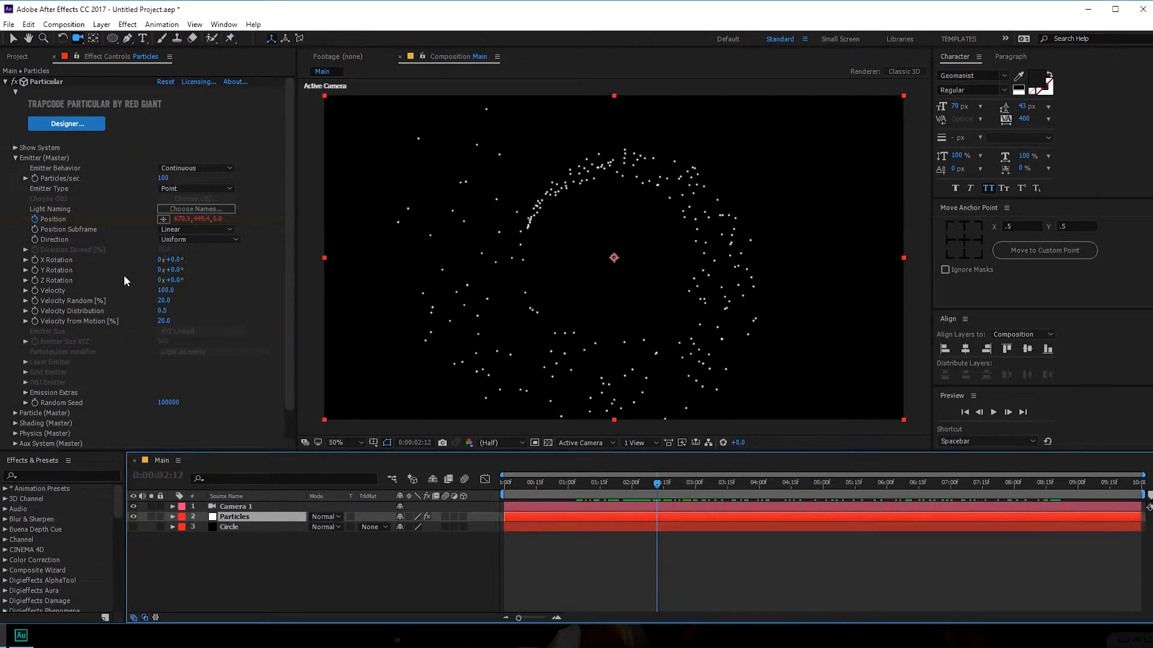
click(195, 230)
click(196, 257)
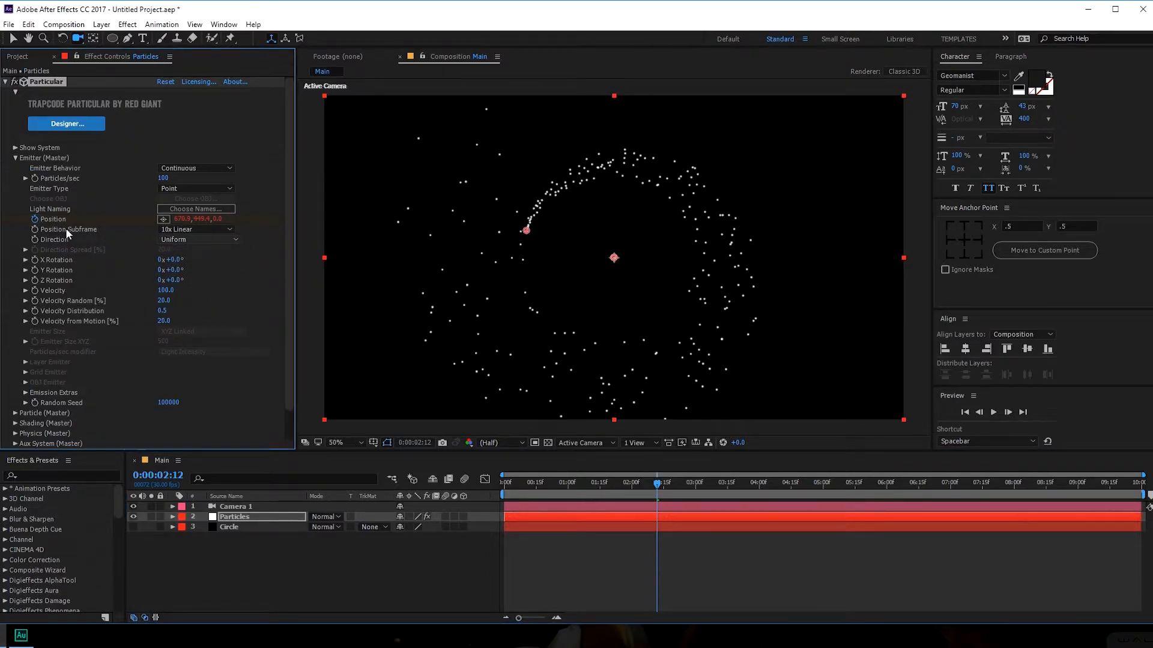
click(200, 240)
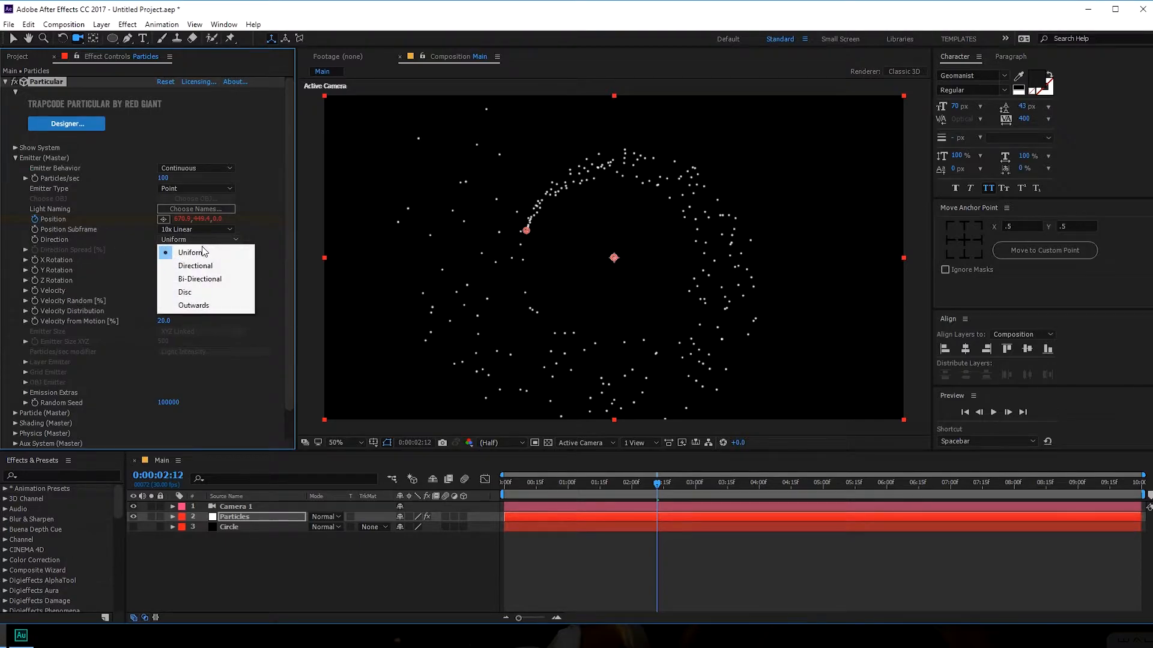
click(196, 264)
drag(558, 490, 705, 495)
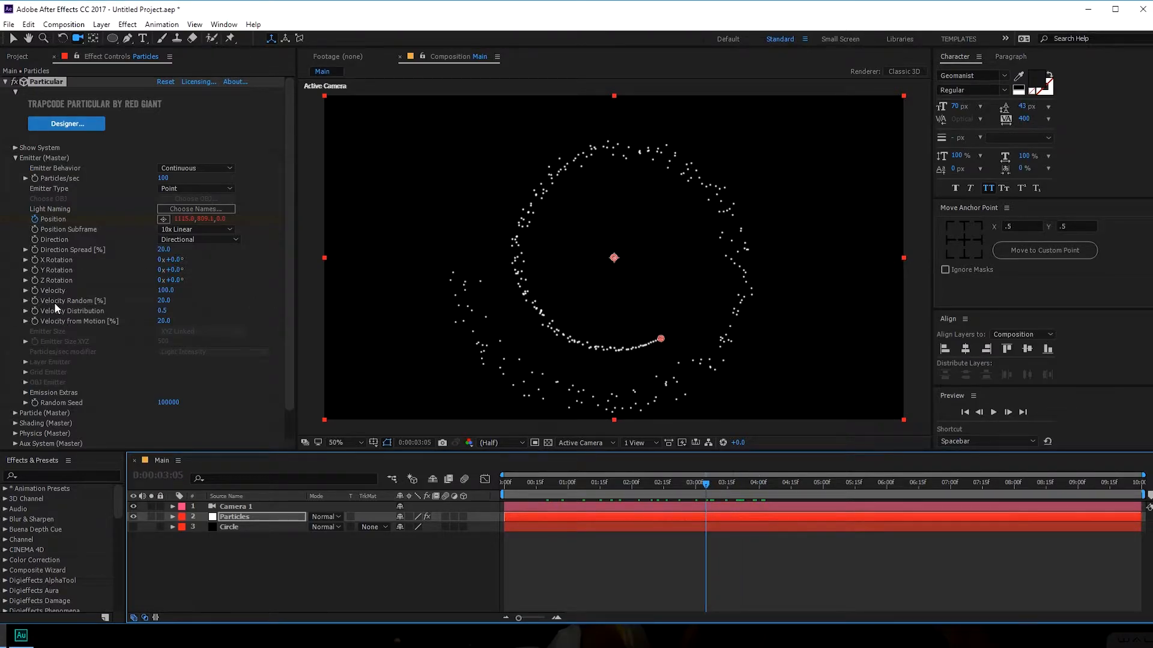
- Set emitter Velocity to 5 and Velocity from Motion to 50
drag(164, 291, 147, 292)
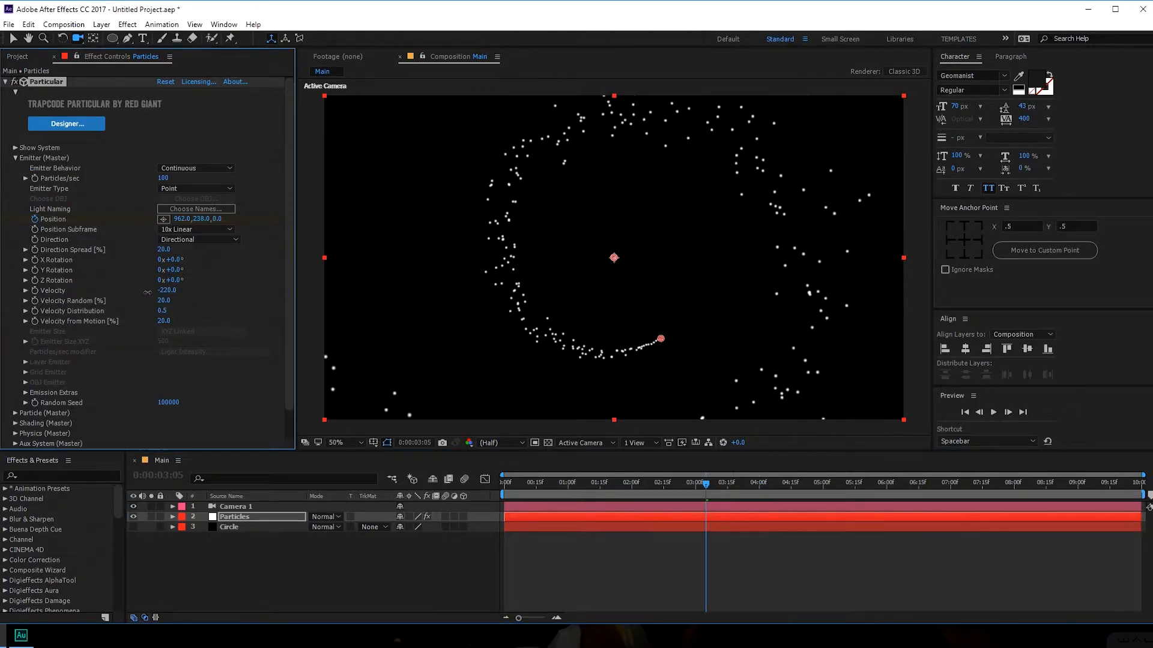
click(167, 291)
text(5)
key(Return)
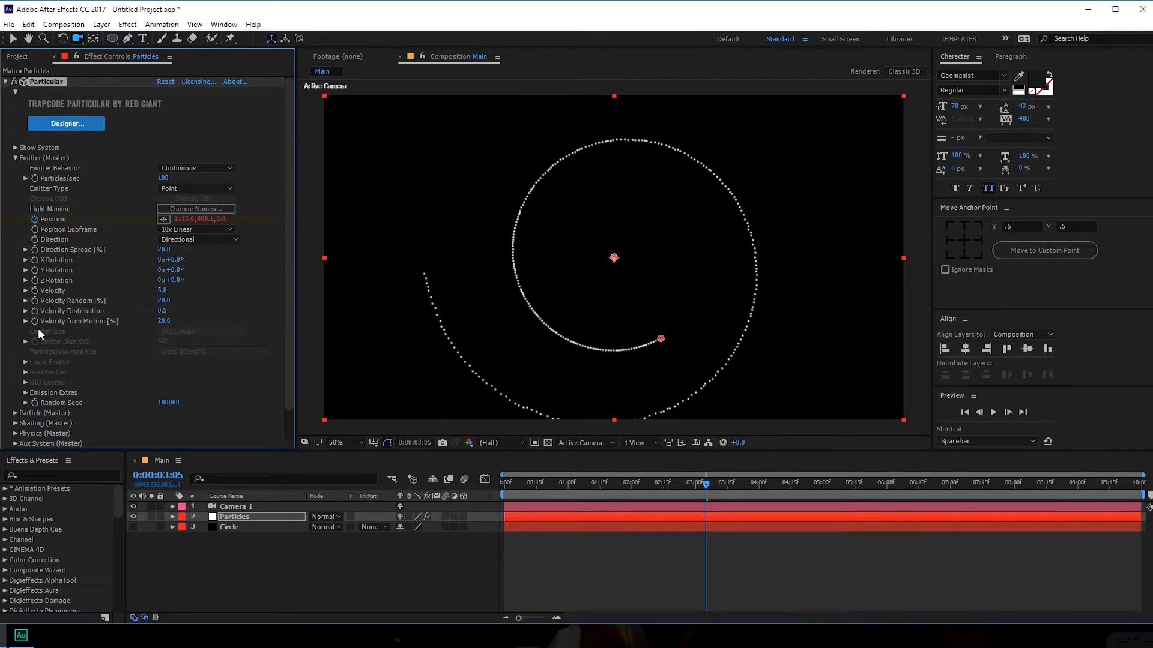
click(161, 323)
text(50)
key(Return)
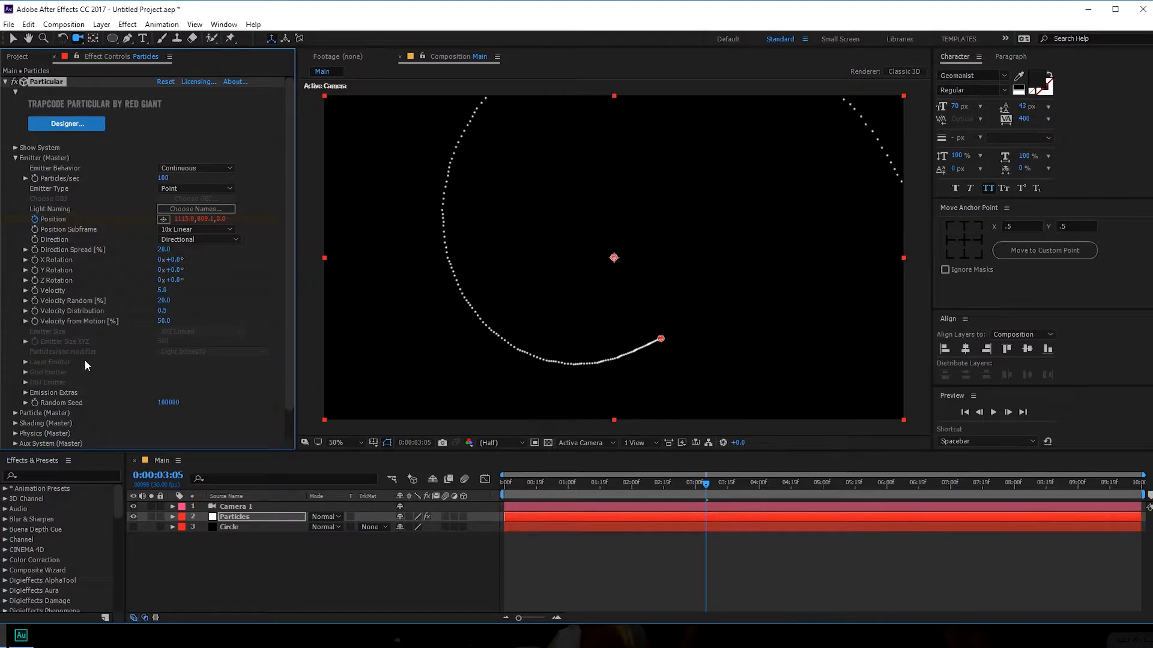
drag(526, 485, 714, 491)
drag(162, 328, 155, 329)
key(ctrl+z)
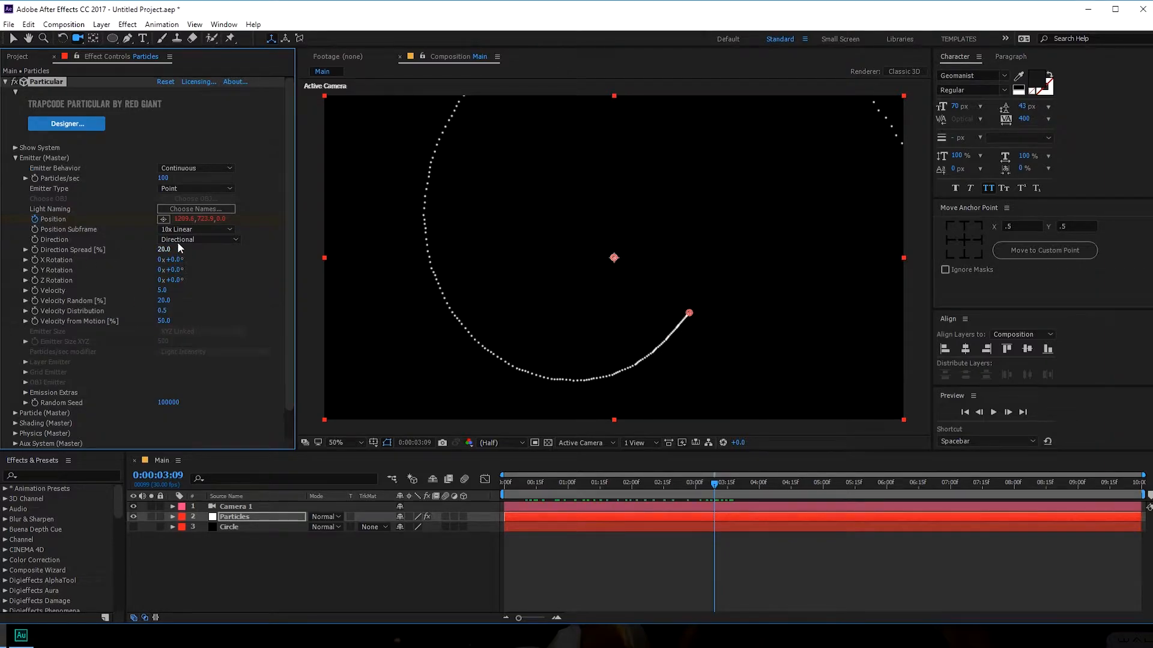
click(15, 159)
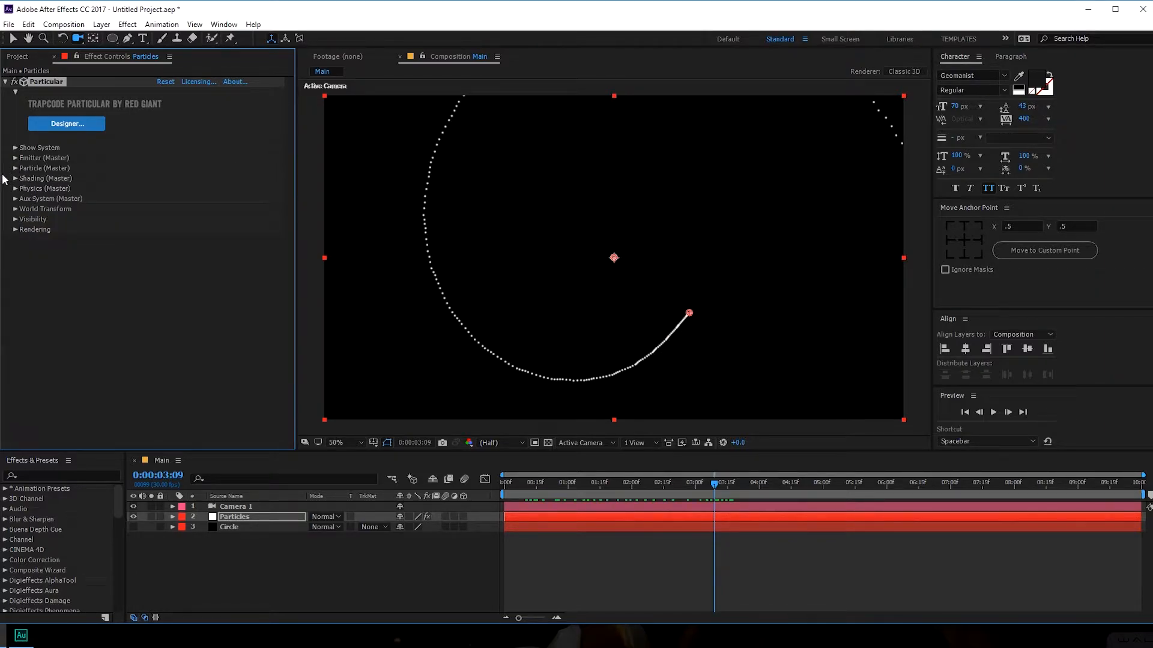
- Set the main Particle Size and Sphere Feather to 0
click(15, 169)
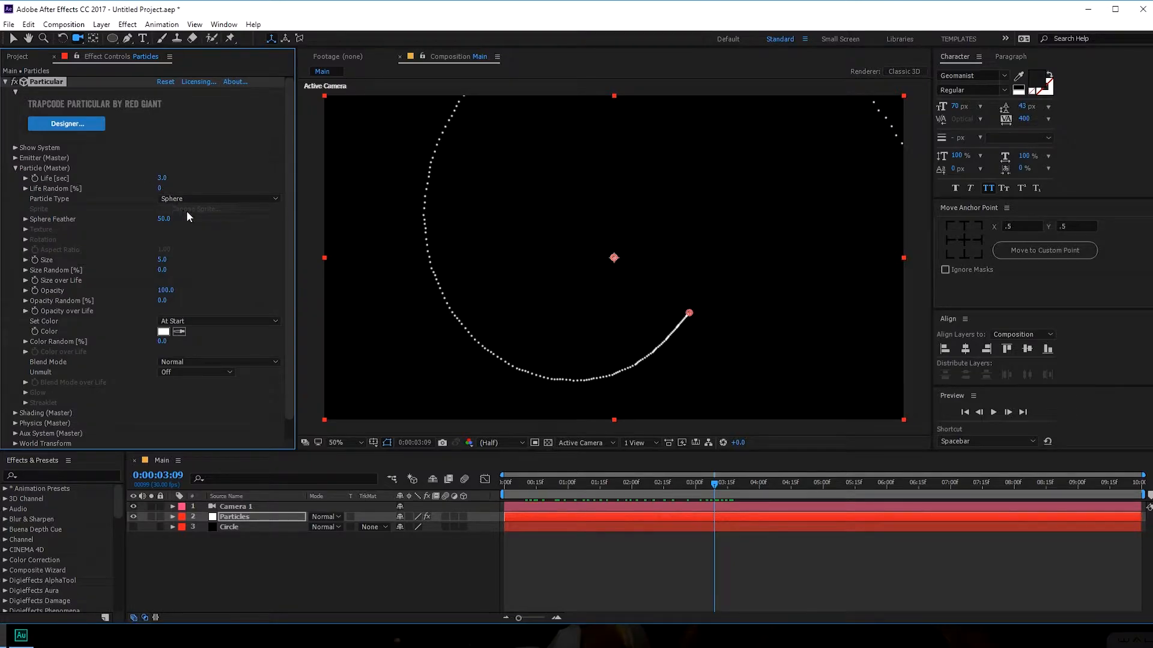
drag(161, 259, 108, 260)
drag(161, 218, 67, 219)
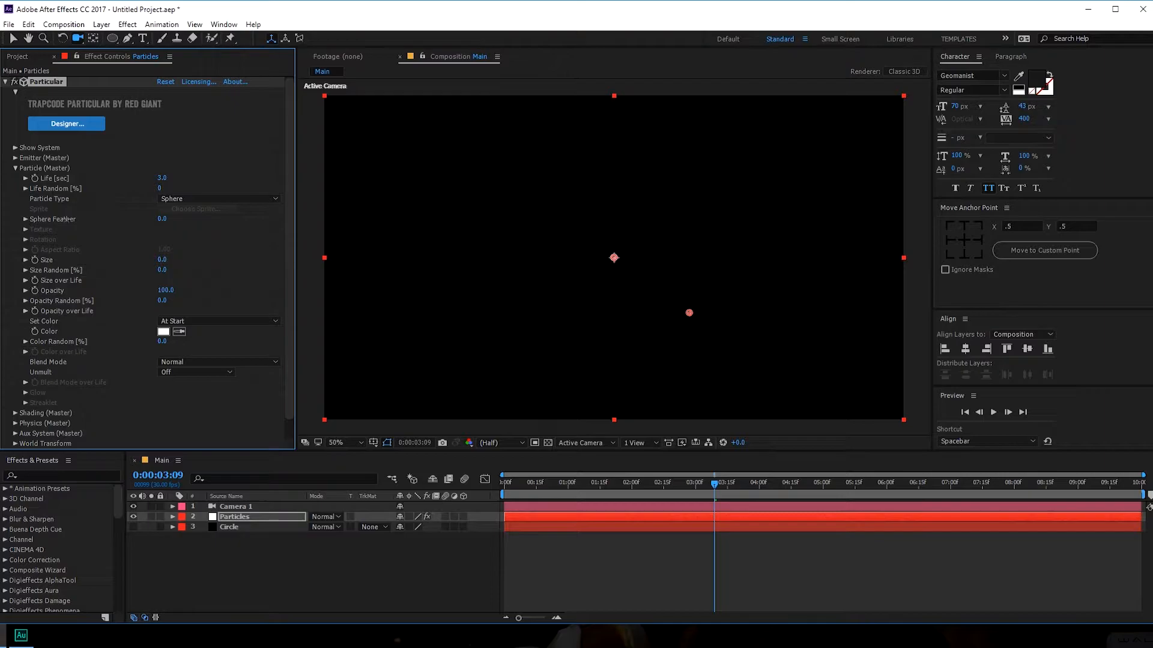
click(15, 168)
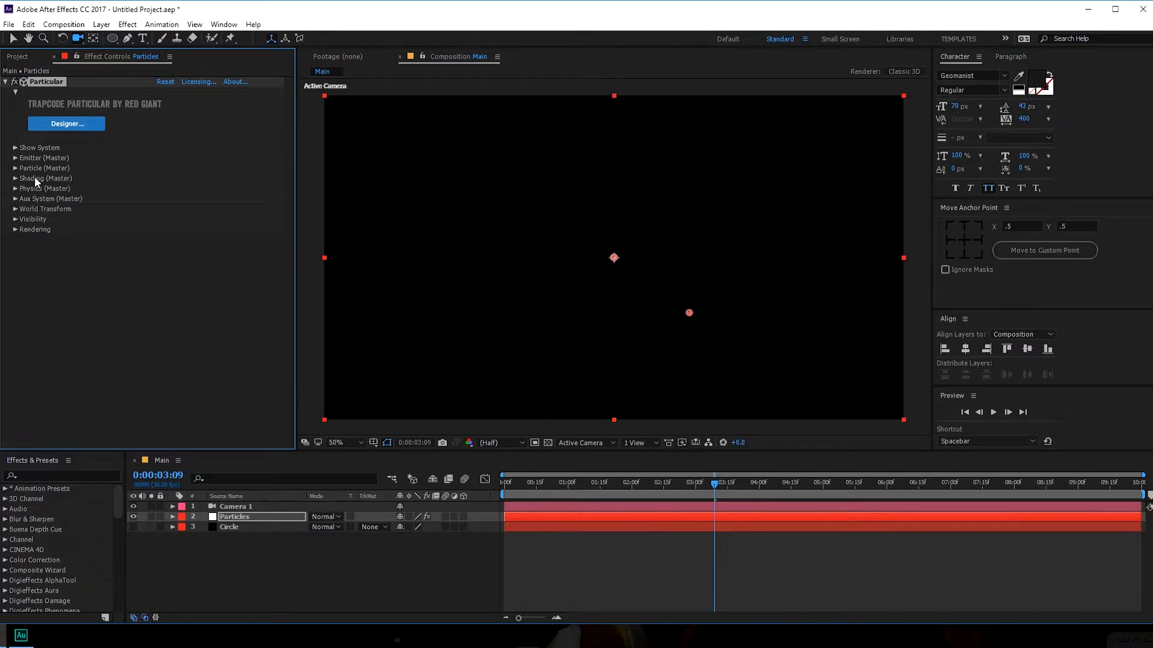
- Set the Aux System to emit continuously and preview the trails
click(15, 199)
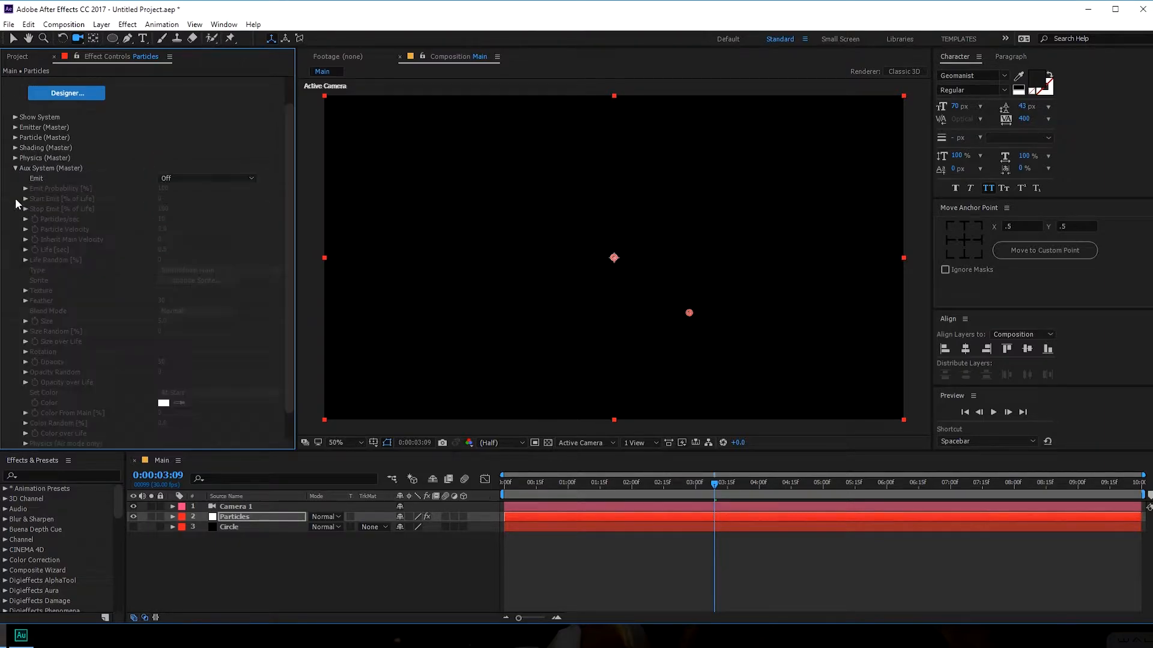
click(210, 179)
click(200, 219)
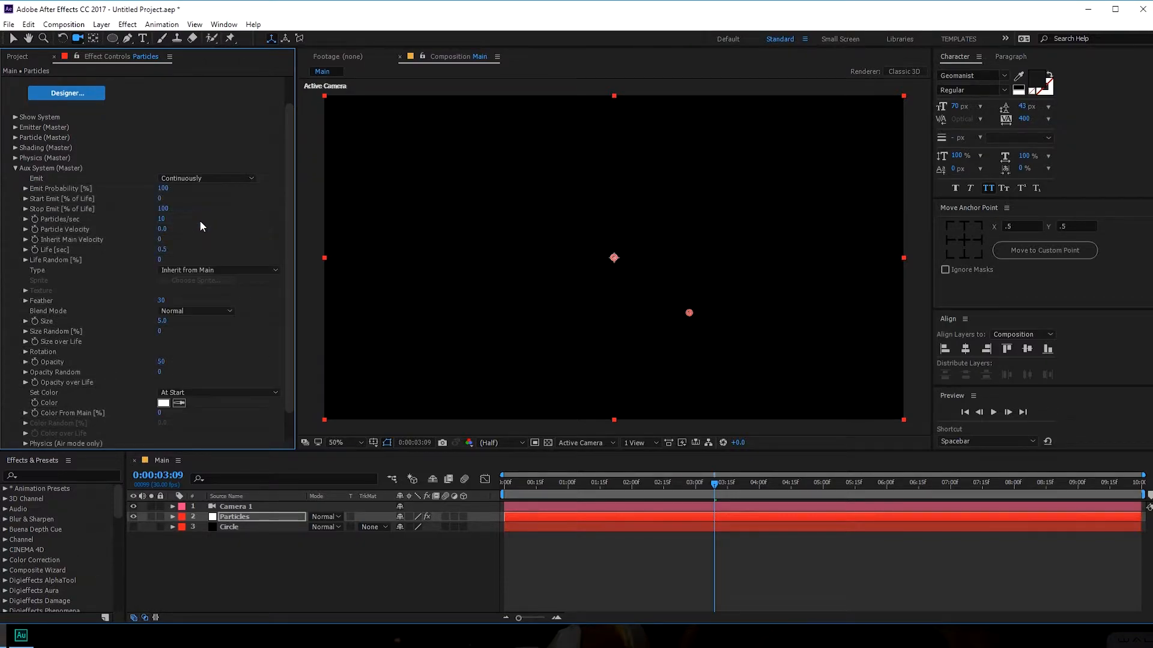
click(534, 483)
drag(542, 491, 736, 484)
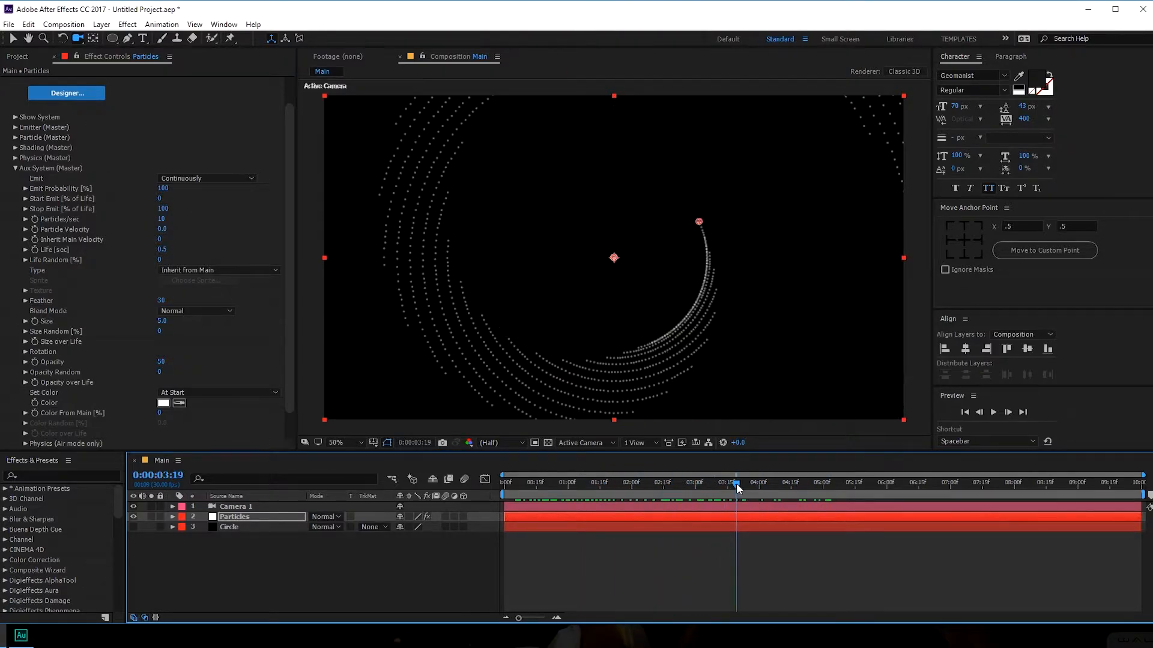
key(c)
click(620, 305)
drag(620, 305, 696, 317)
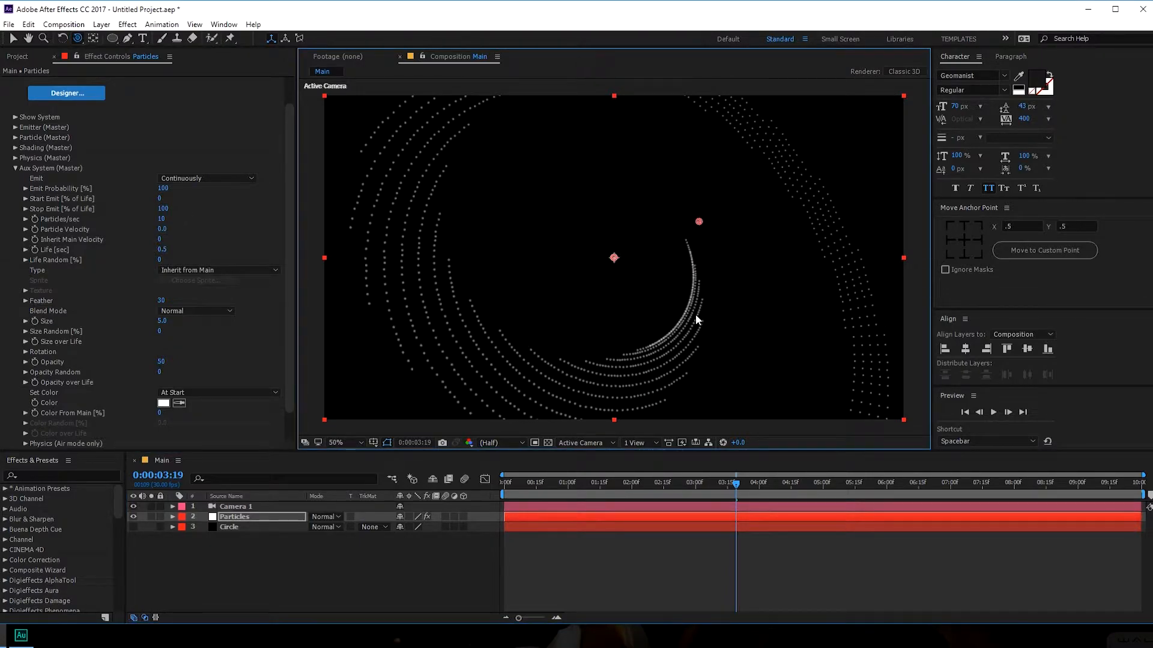
key(ctrl+z)
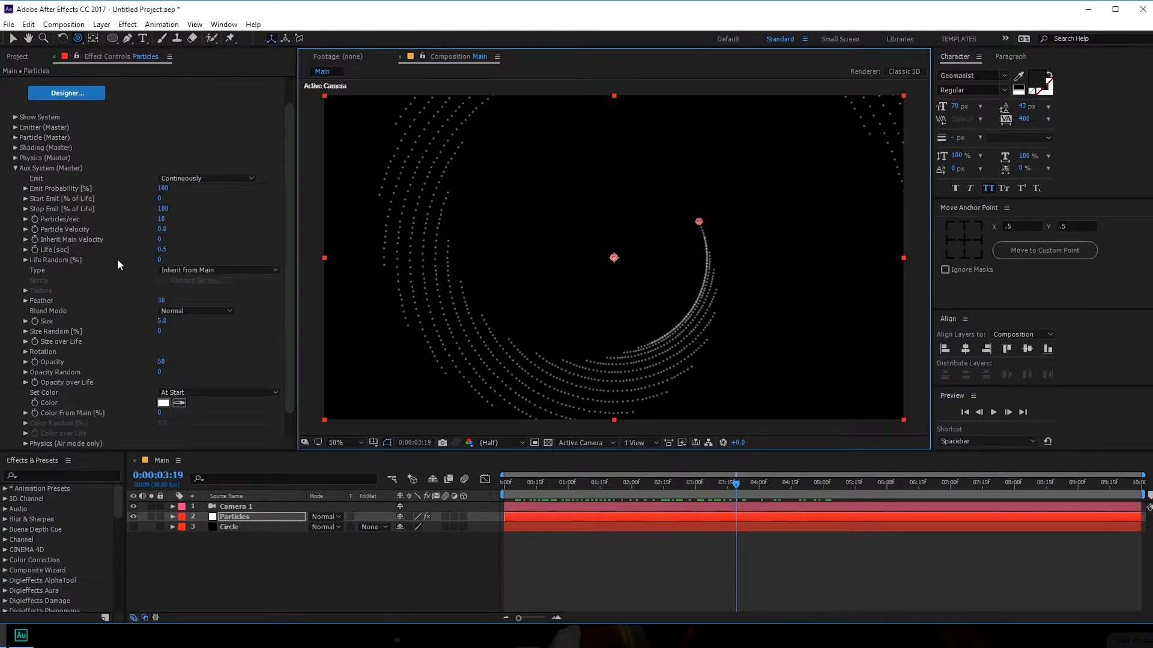
- Set aux Particles/sec to 800, aux Feather to 0 and aux Size to 2
click(161, 218)
key(Return)
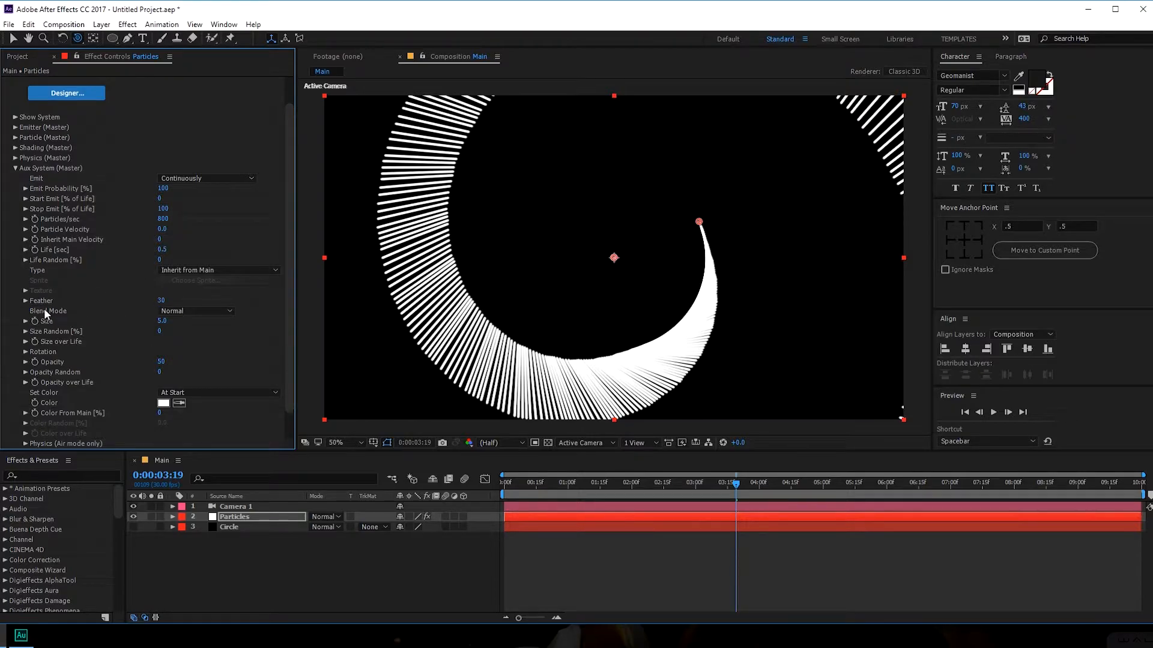
drag(161, 300, 95, 301)
click(162, 321)
key(Return)
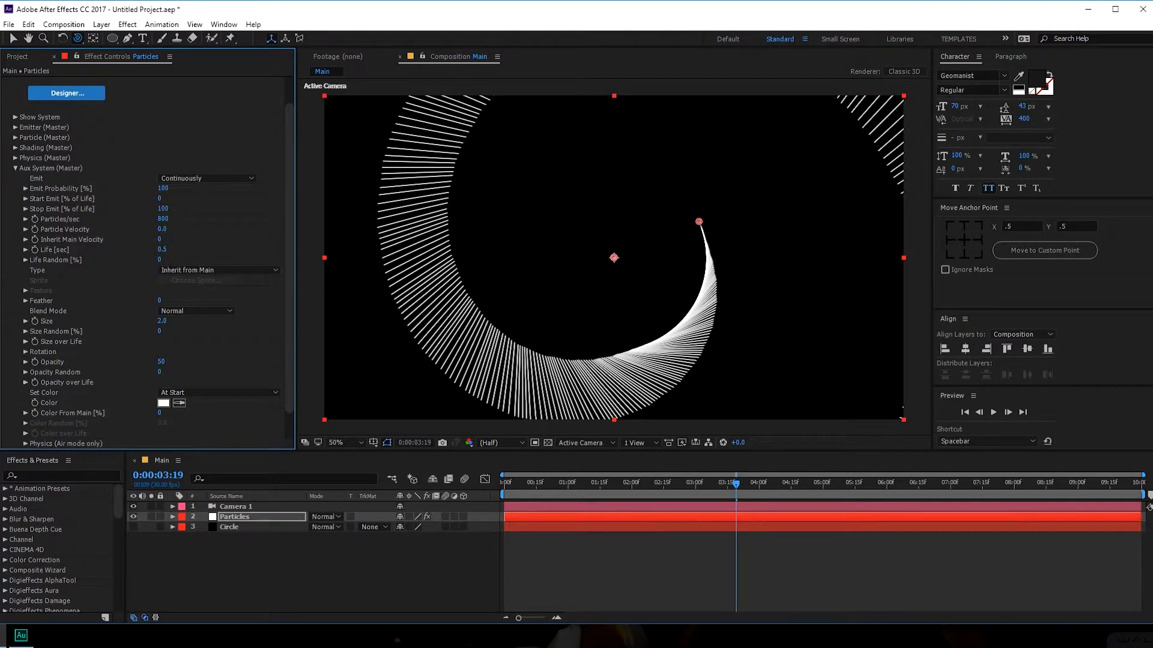
- Raise emitter Particles/sec to 300 and preview the denser spiral
click(15, 126)
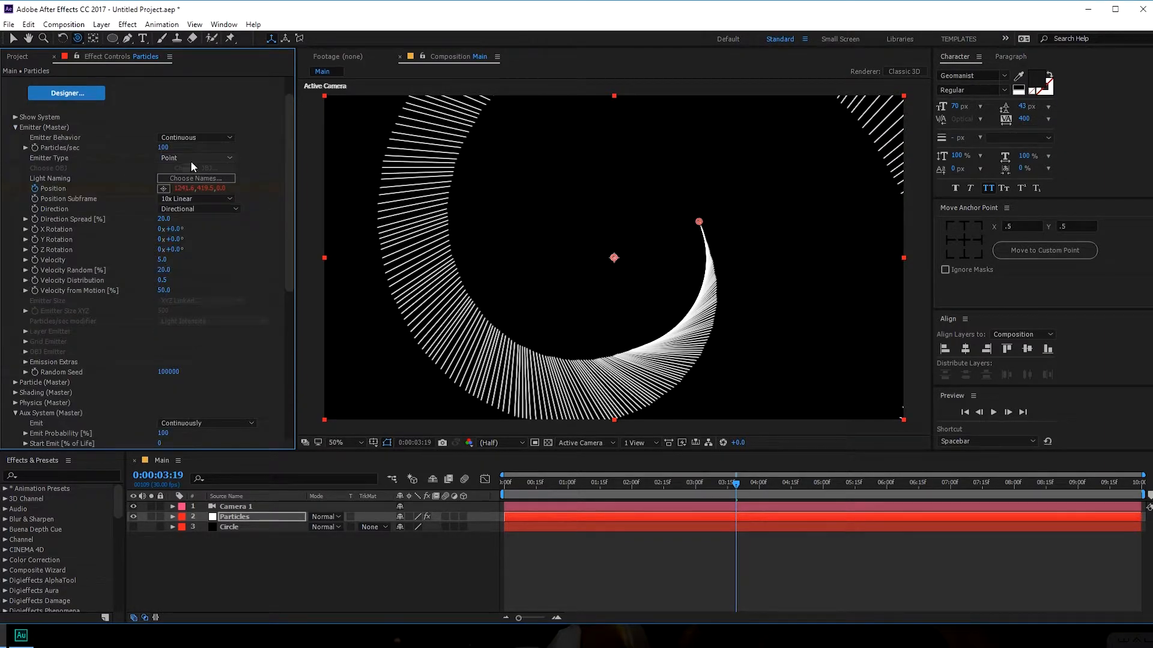
click(164, 148)
text(3)
key(Return)
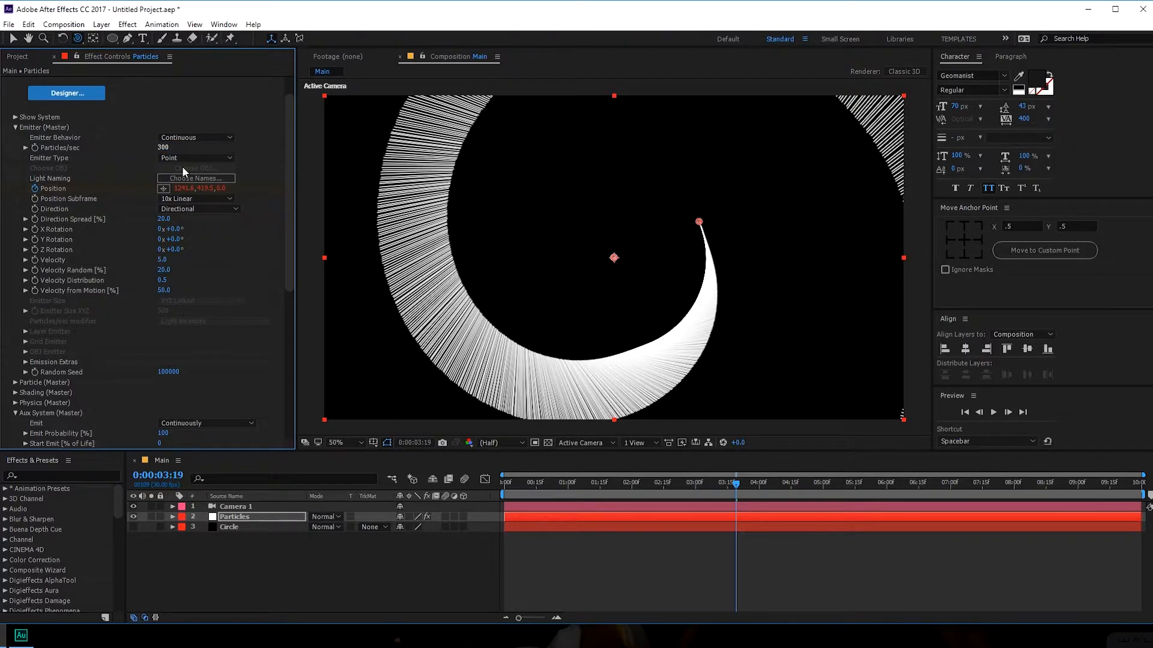
drag(530, 487, 711, 486)
key(space)
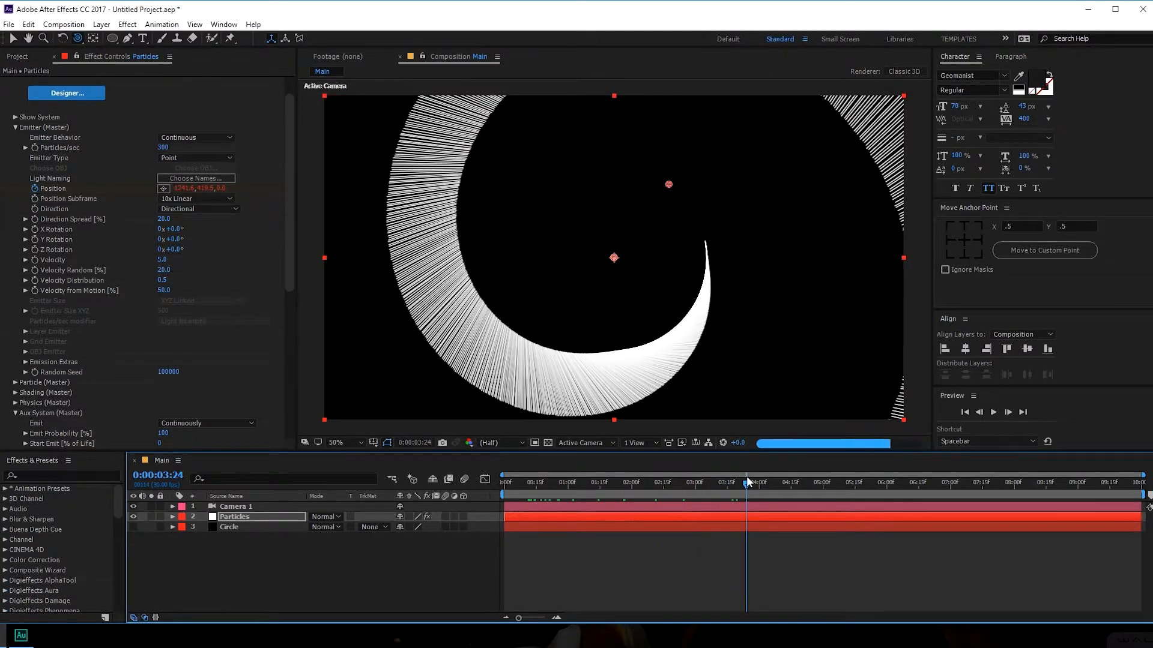
click(16, 127)
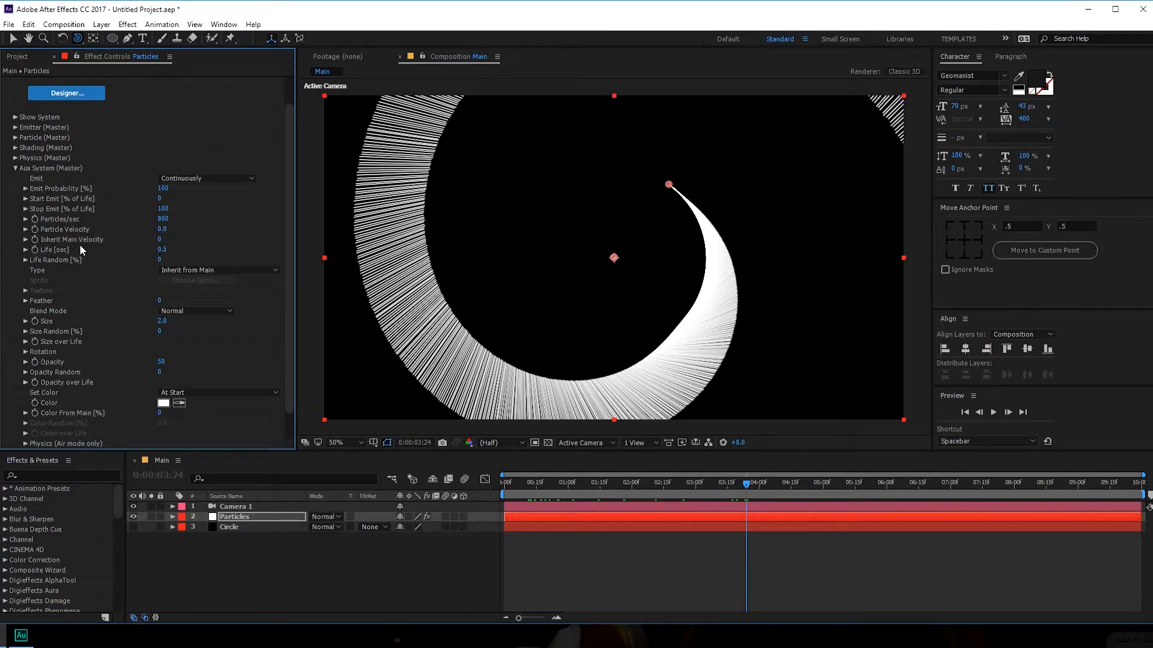
- Set aux Inherit Main Velocity to 100 and aux Life to 2 seconds
drag(160, 239, 179, 239)
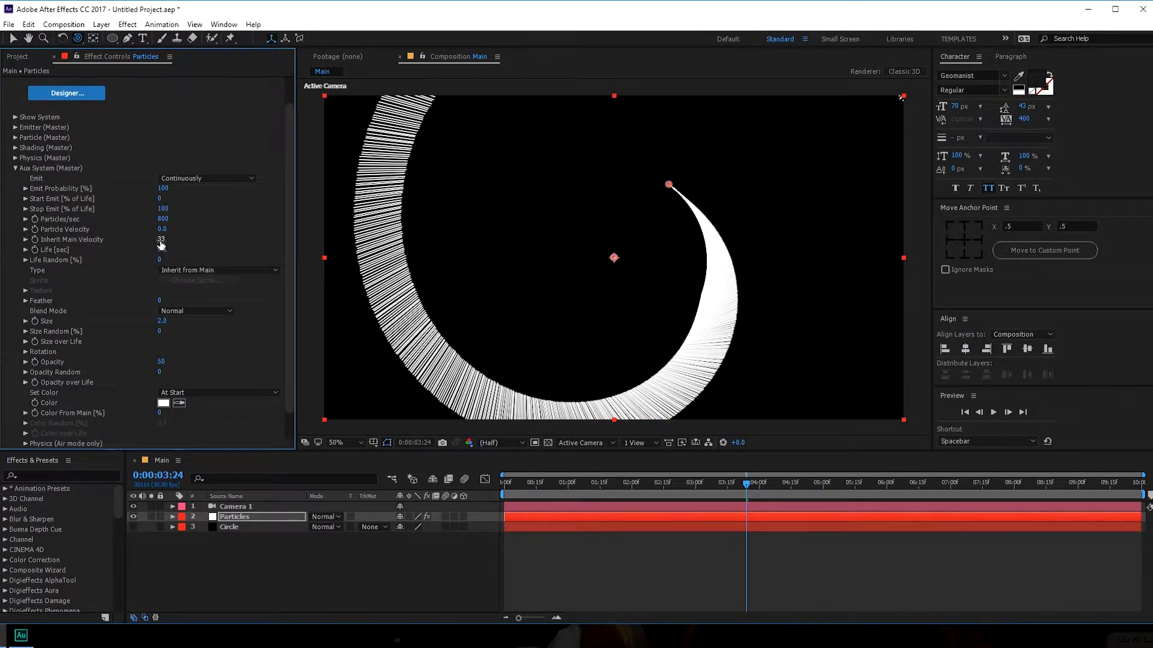
click(164, 239)
text(100)
key(Return)
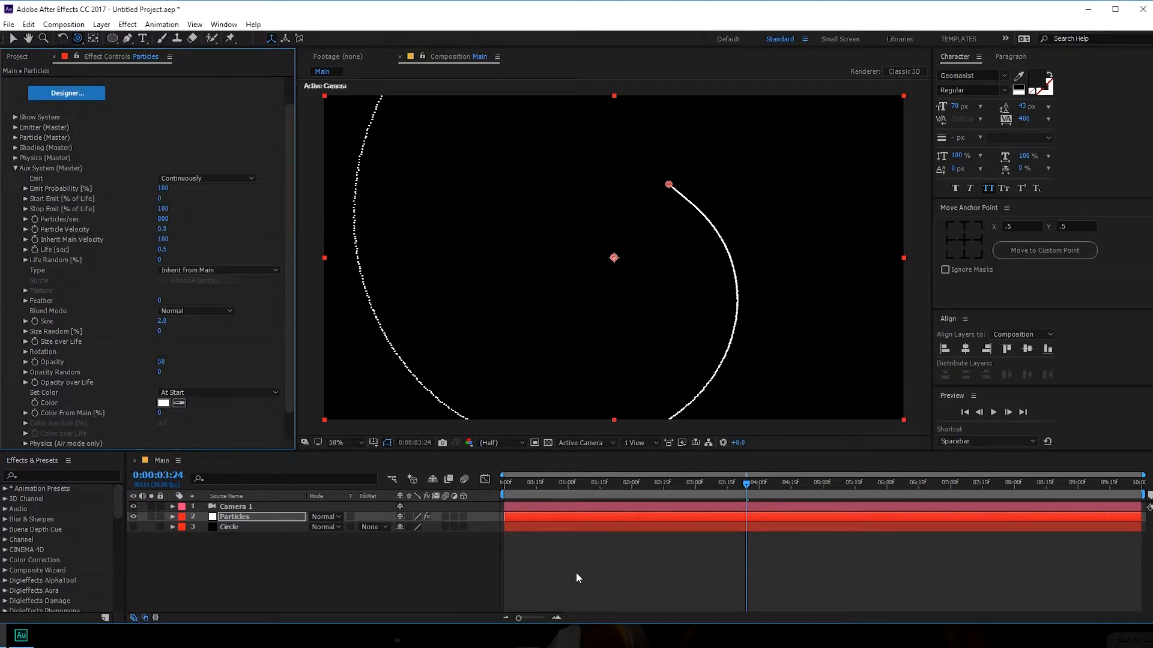
drag(553, 490, 585, 483)
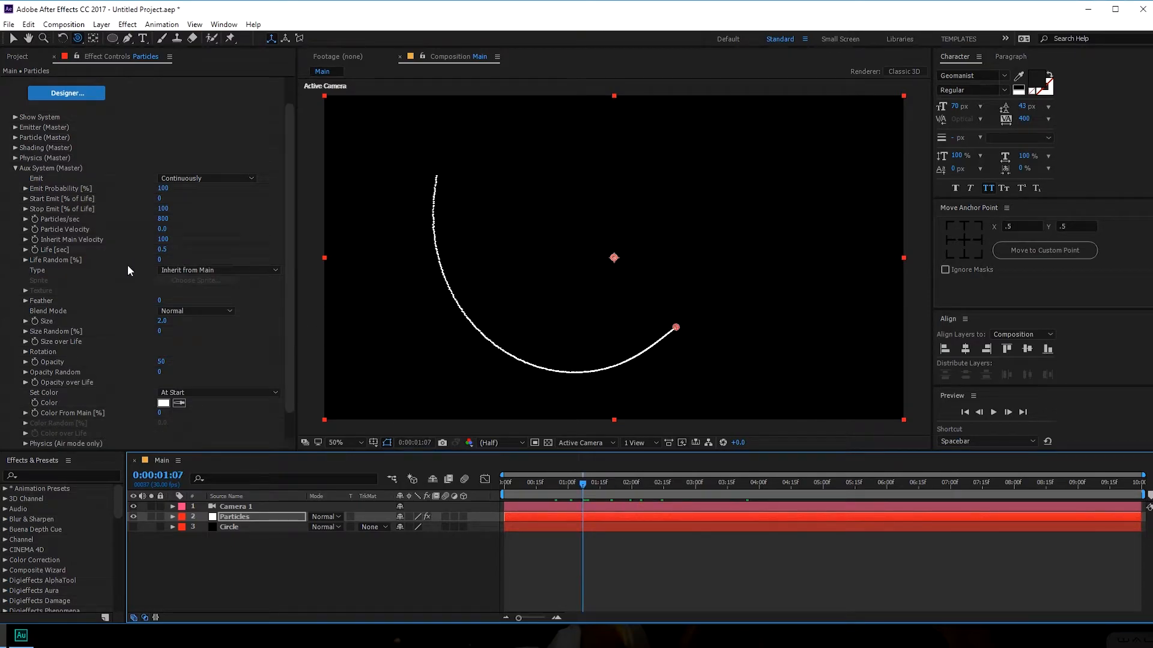
click(162, 250)
text(2)
key(Return)
scroll(106, 283, down, 1)
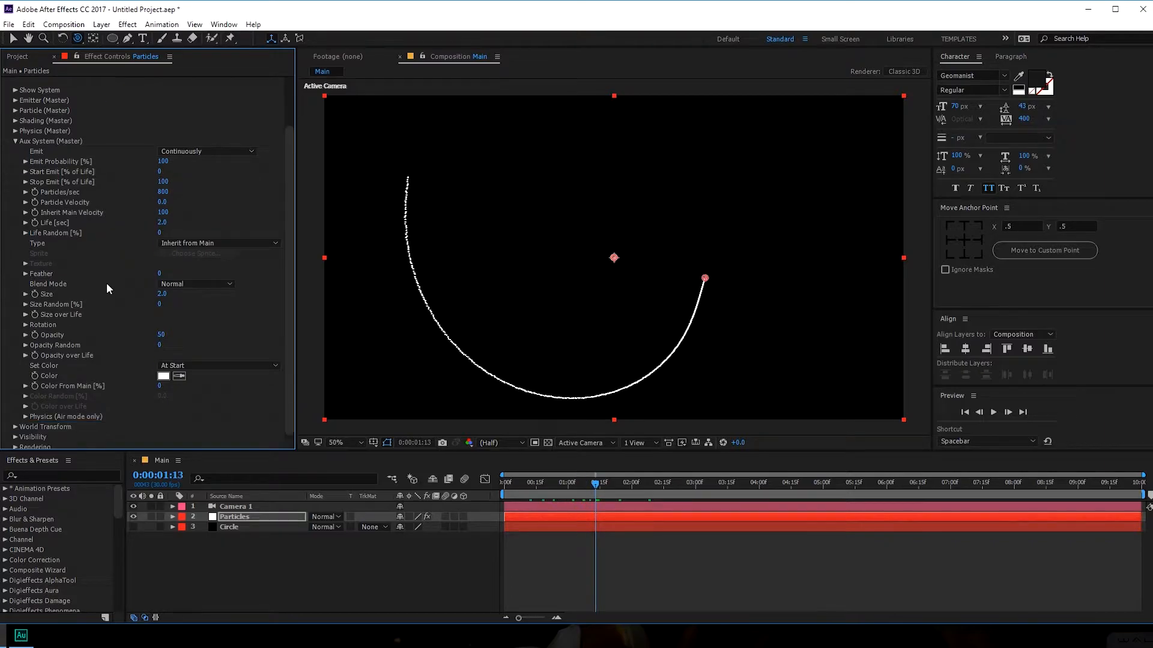
click(16, 142)
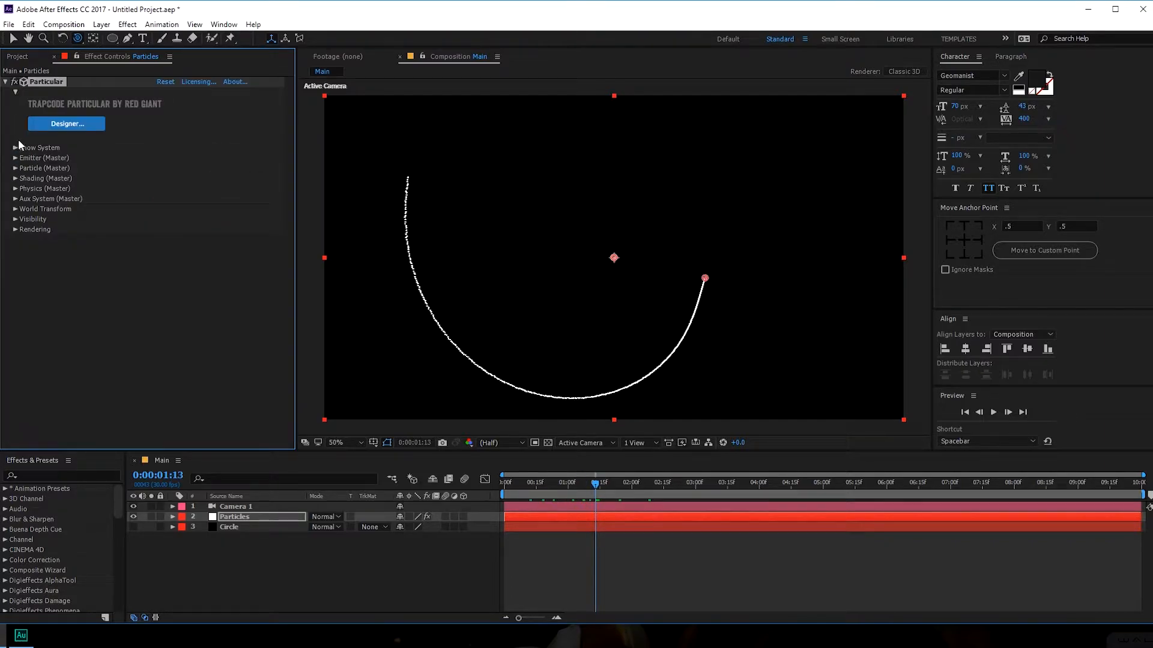
- Set Physics > Air Turbulence Field Affect Position to 80 and preview the ribbon
click(15, 188)
click(25, 230)
click(37, 341)
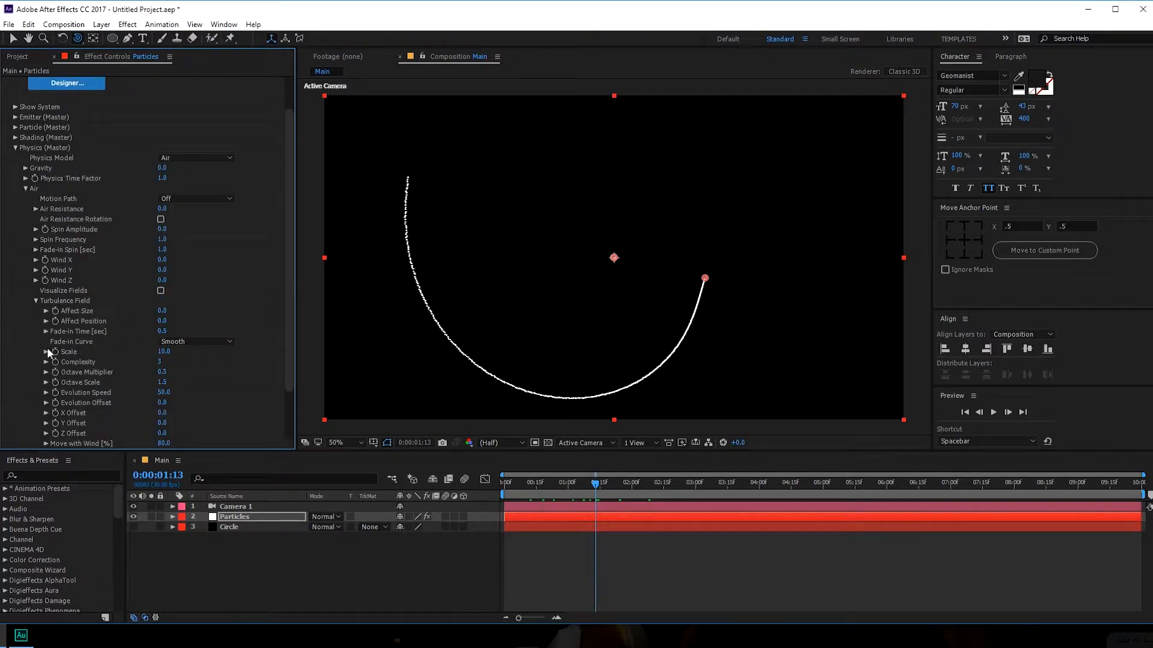
click(164, 322)
text(80)
key(Return)
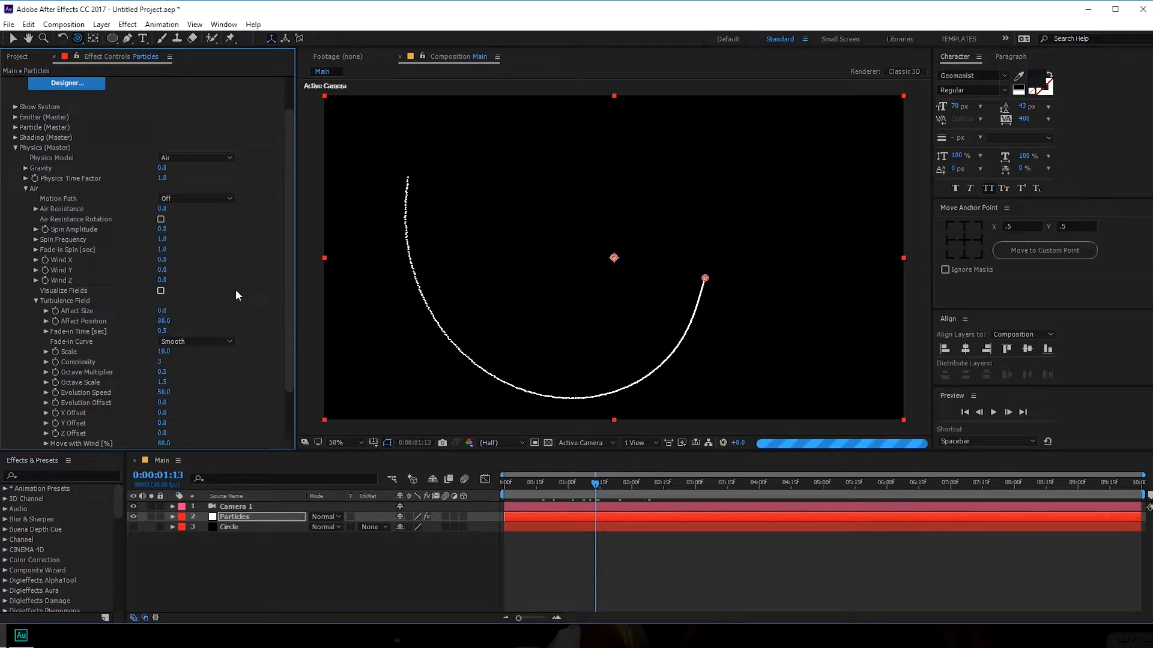
click(521, 486)
drag(521, 488, 617, 491)
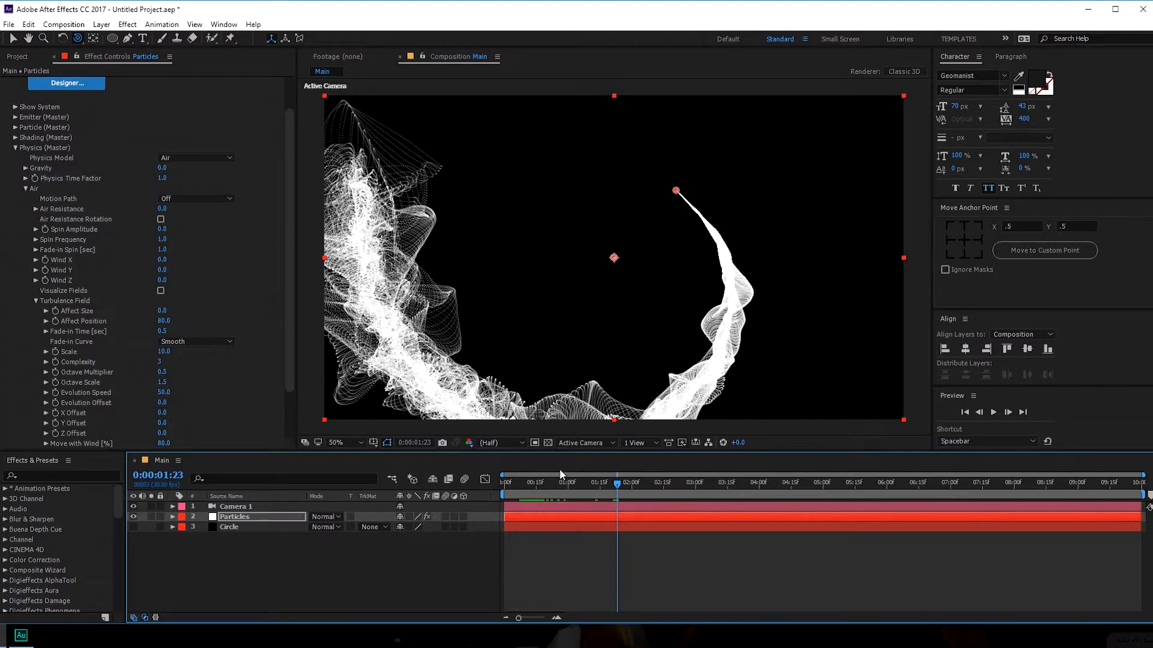
drag(541, 483, 623, 489)
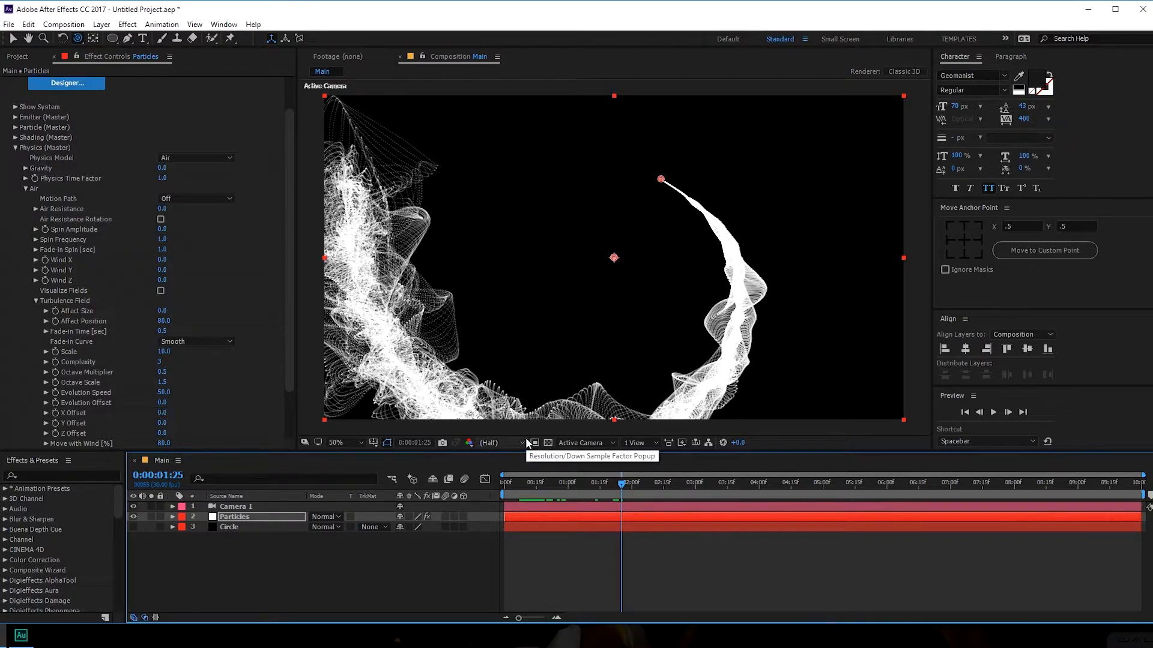
- Turn on Air Resistance Rotation and set Air Resistance to 2
click(160, 220)
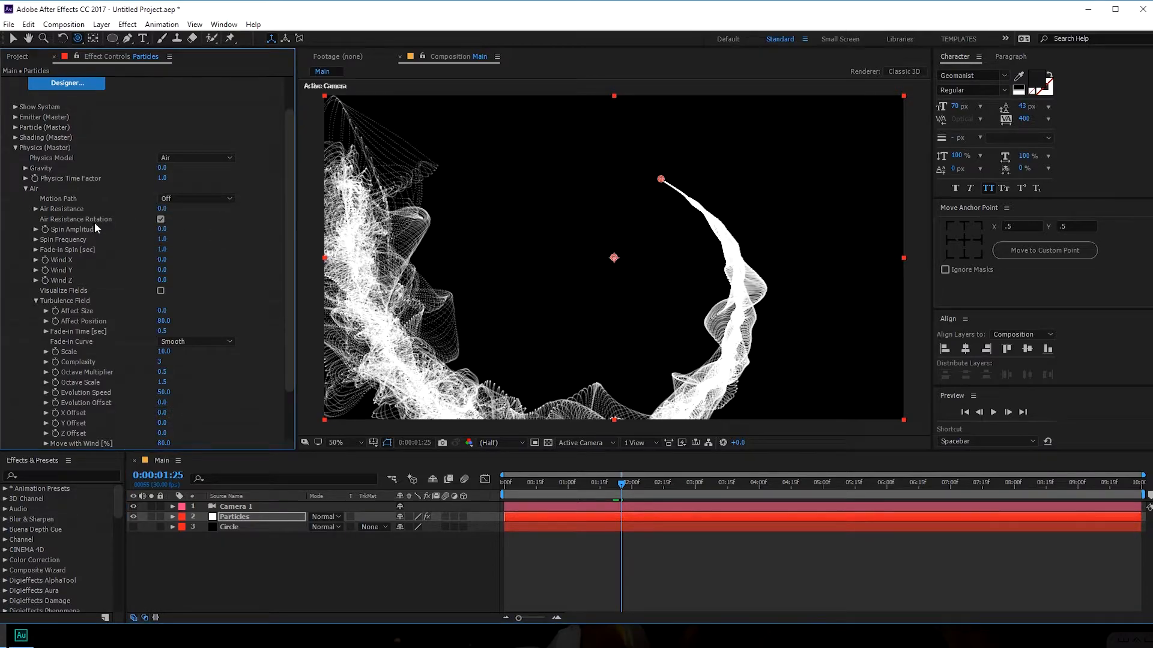
click(162, 209)
text(2)
key(Return)
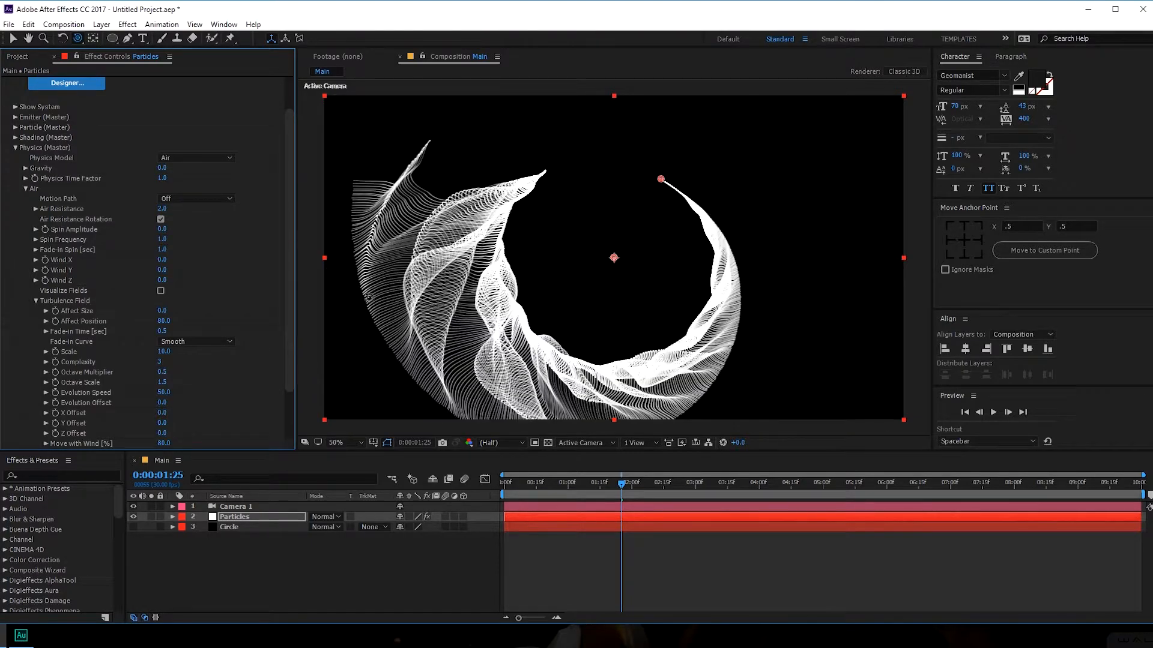
drag(518, 481, 628, 487)
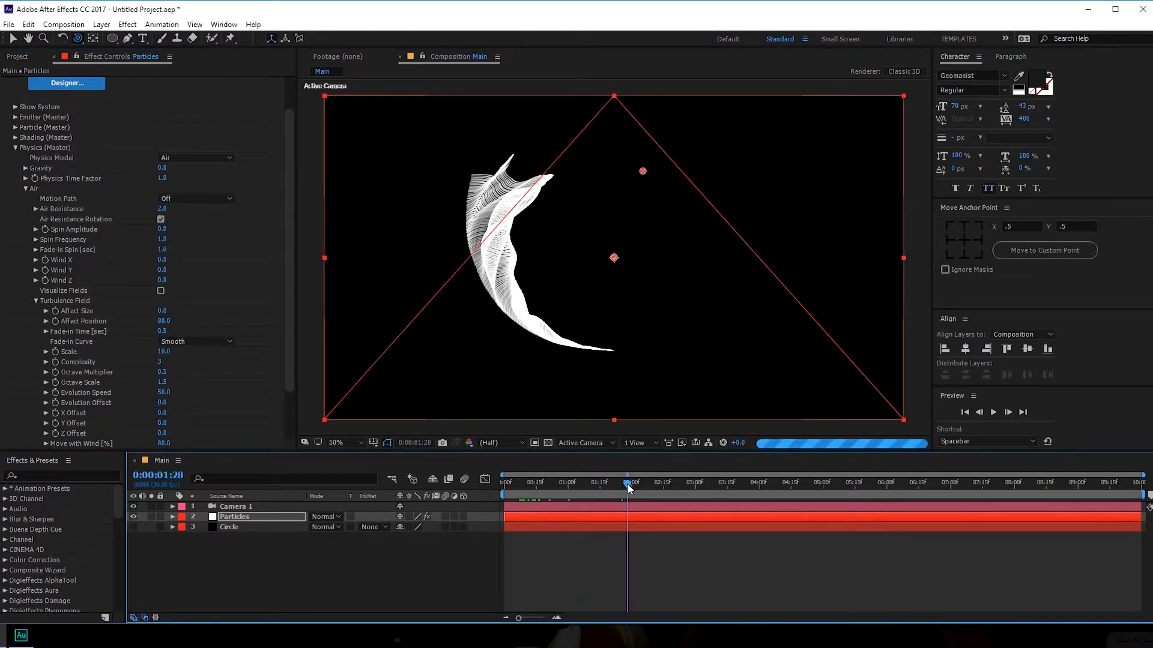
click(15, 148)
click(15, 198)
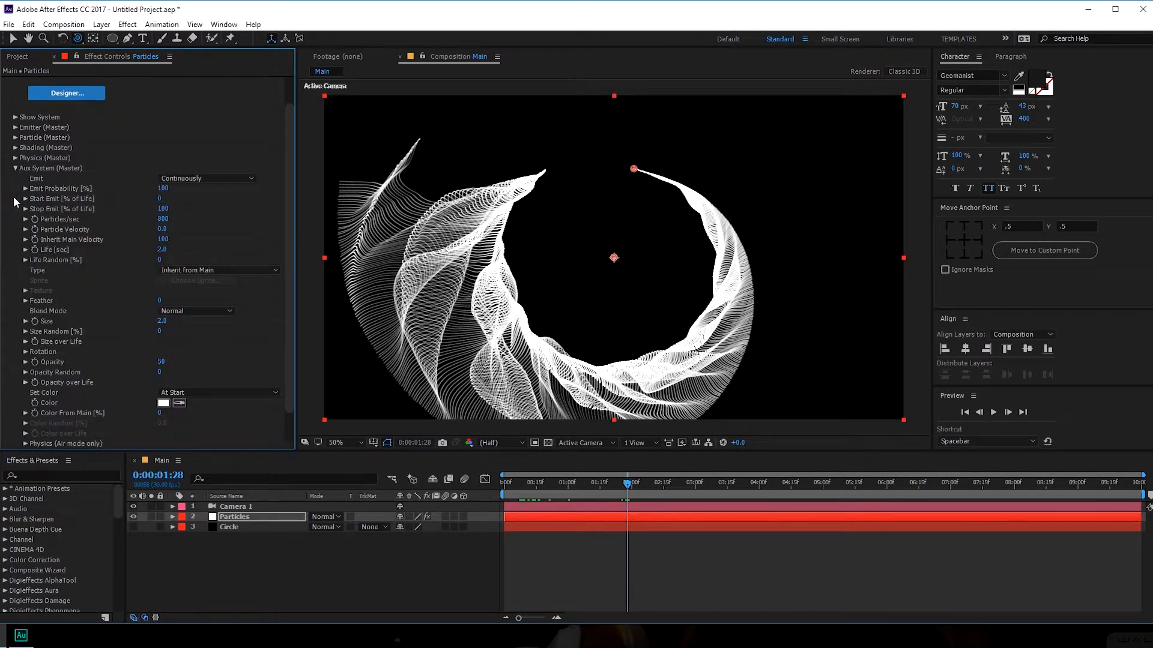
- Use the triangle preset for aux Size over Life and trapezoid for Opacity over Life
click(23, 342)
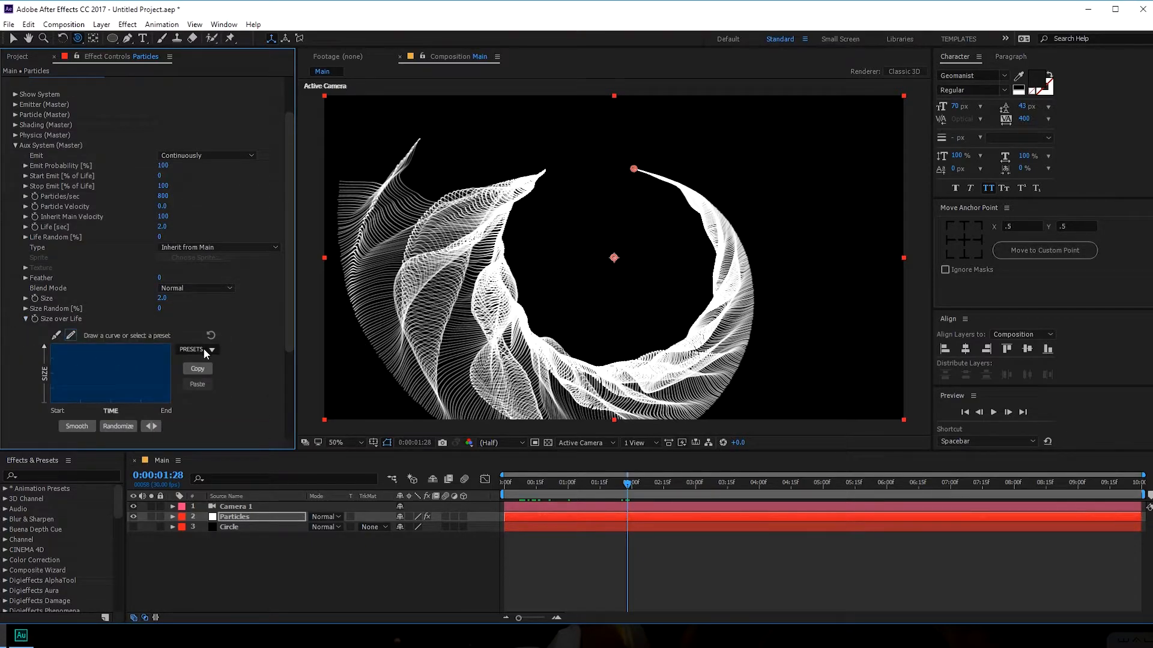
click(193, 389)
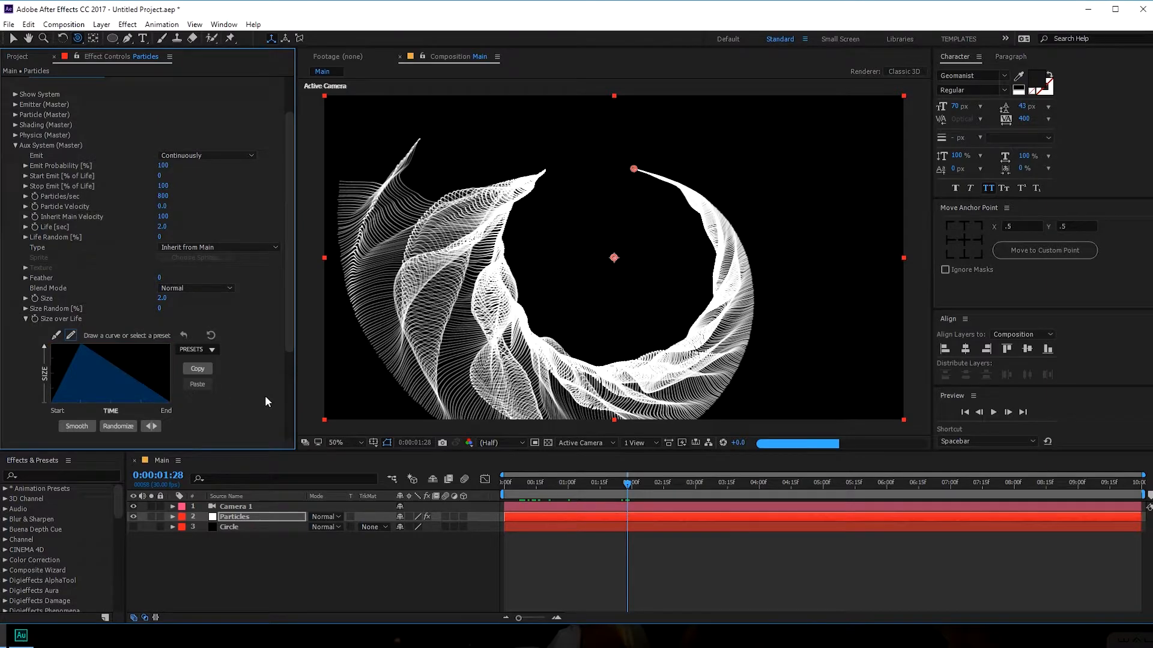
click(26, 319)
click(25, 359)
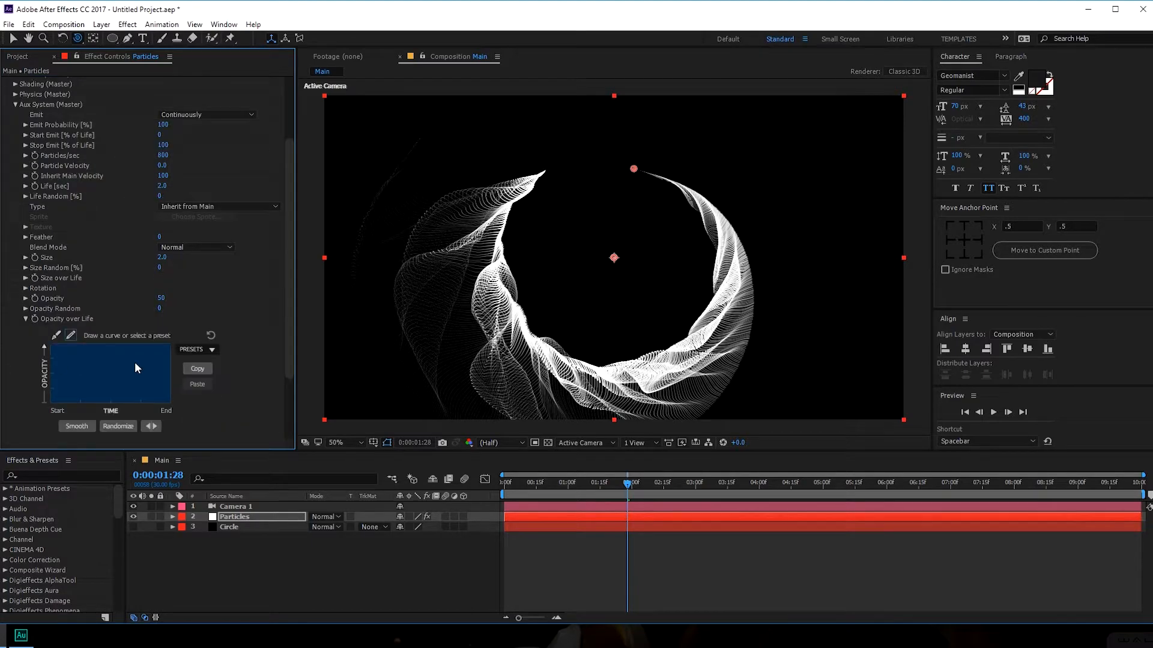
click(210, 355)
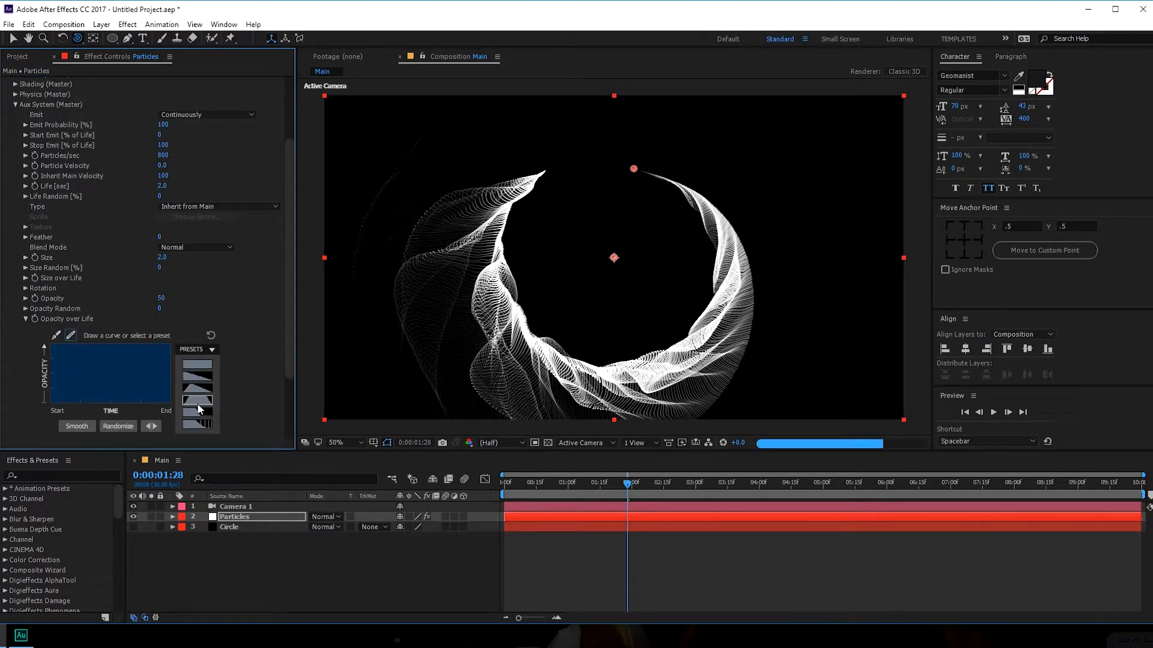
click(201, 408)
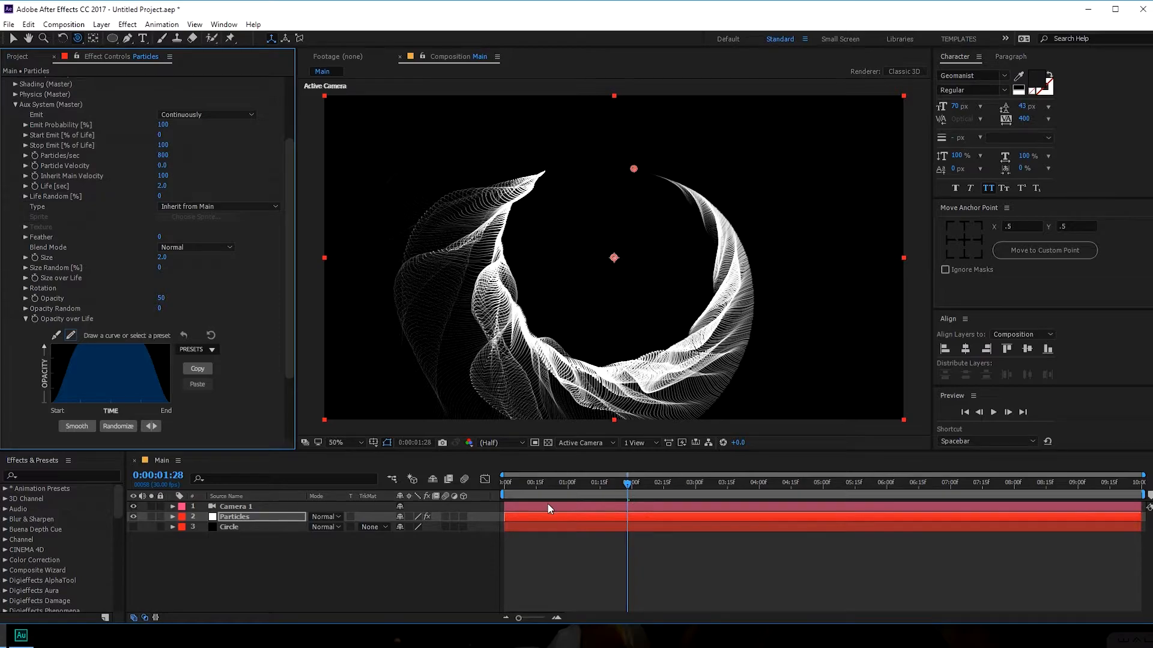
drag(515, 485, 674, 493)
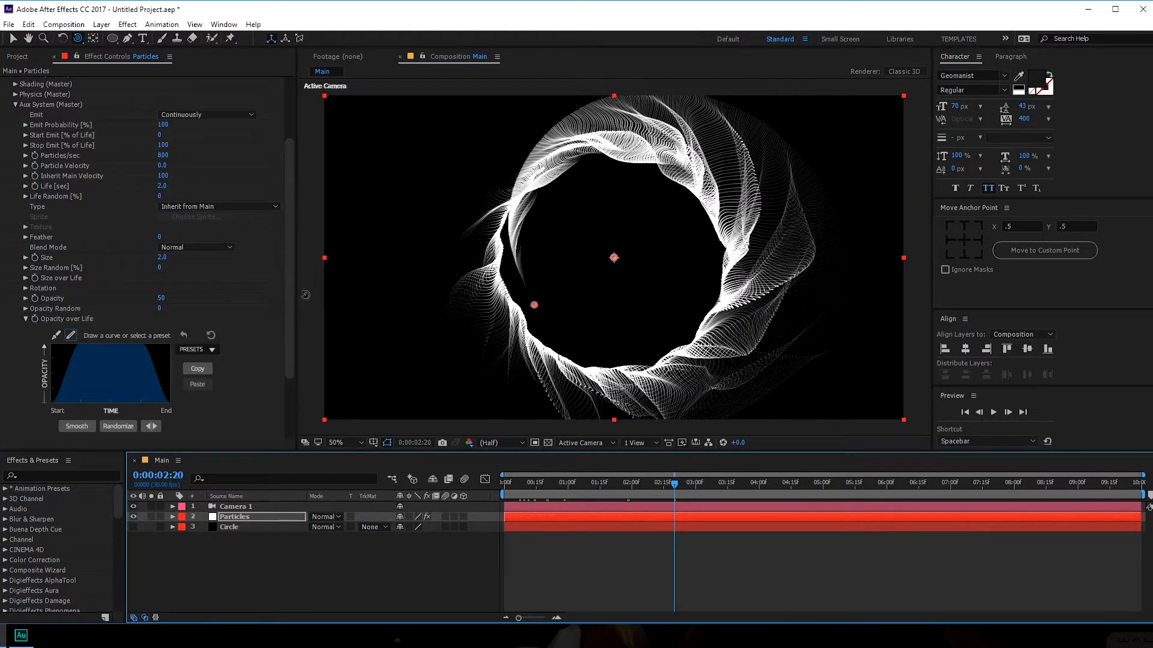
- Set Aux Set Color to Over Life and apply the gray Color over Life preset
click(25, 318)
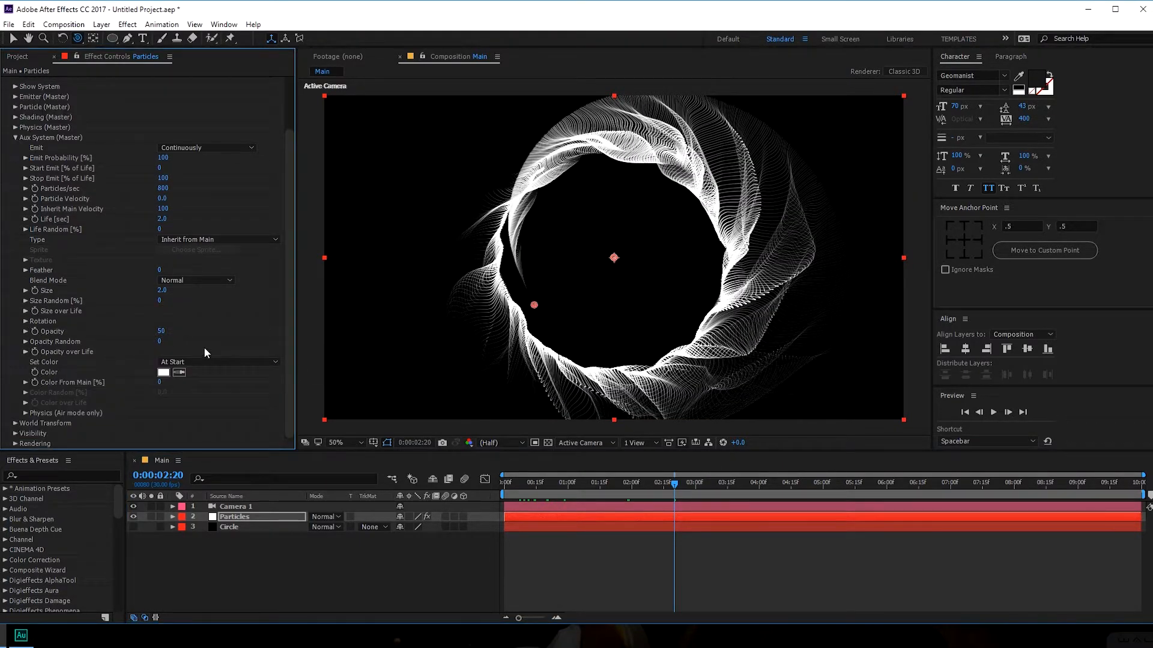
click(232, 362)
click(204, 383)
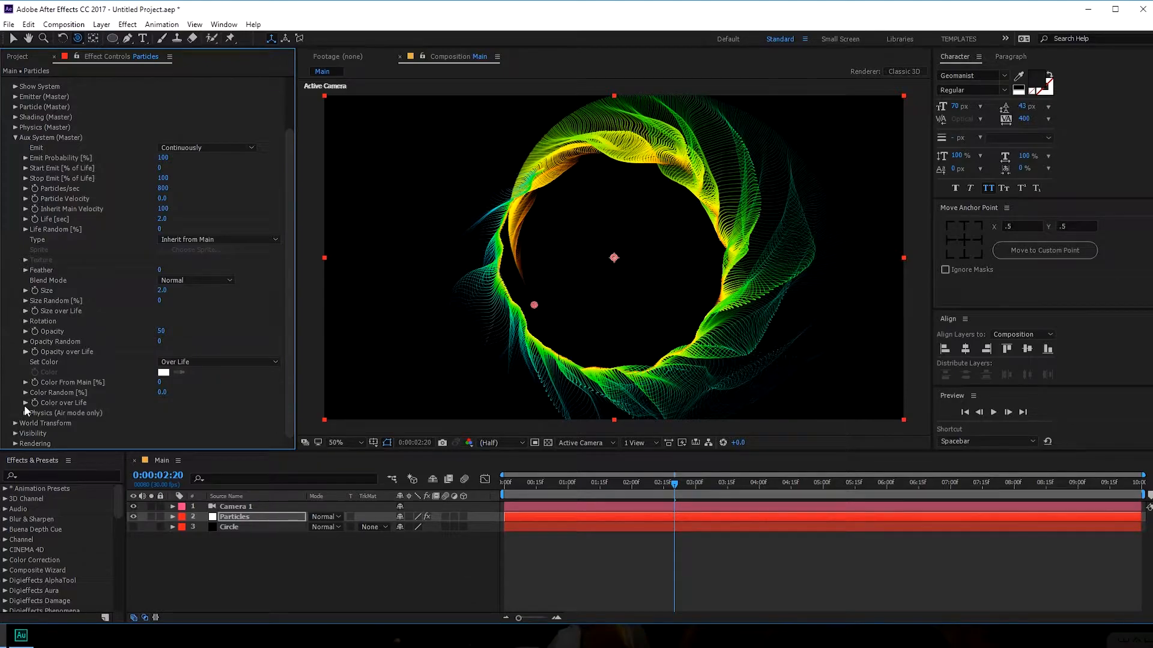
click(25, 403)
click(199, 366)
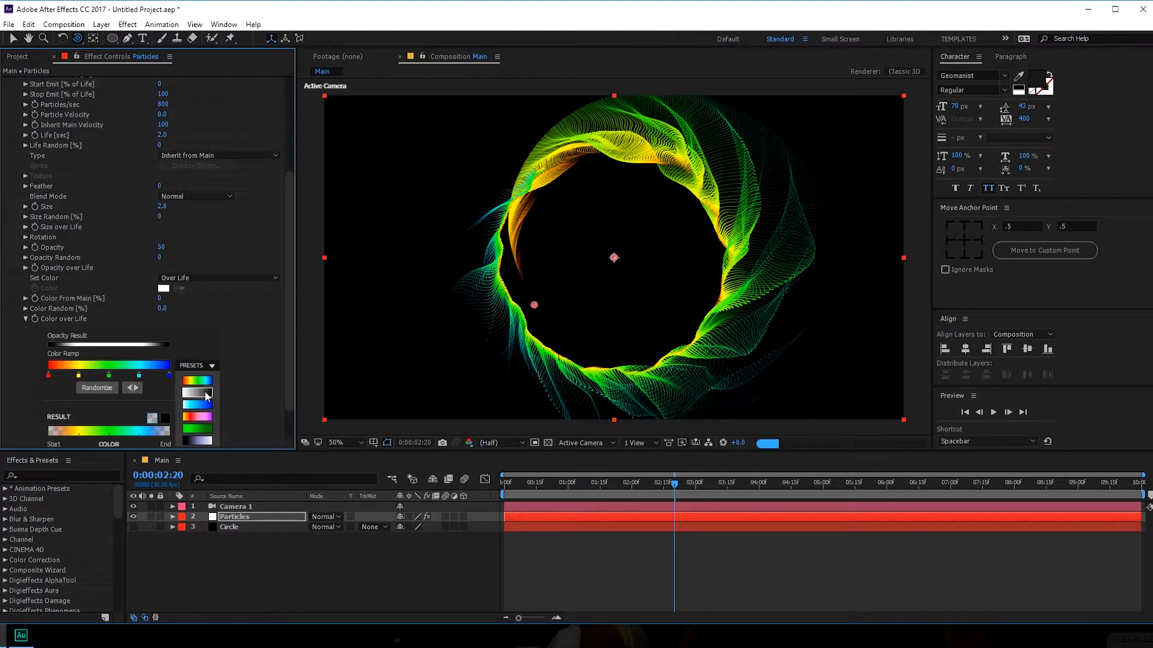
click(207, 393)
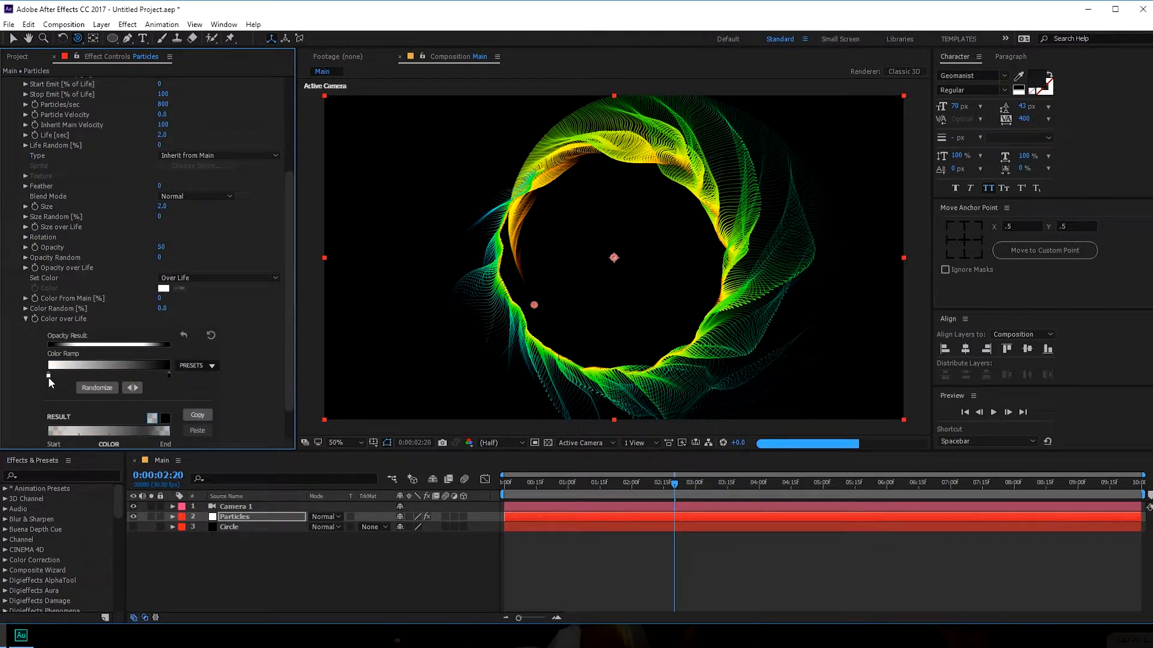
- Move both gradient stops inward and recolour the left stop pink-red, FF215A
drag(48, 376, 72, 376)
drag(159, 379, 137, 379)
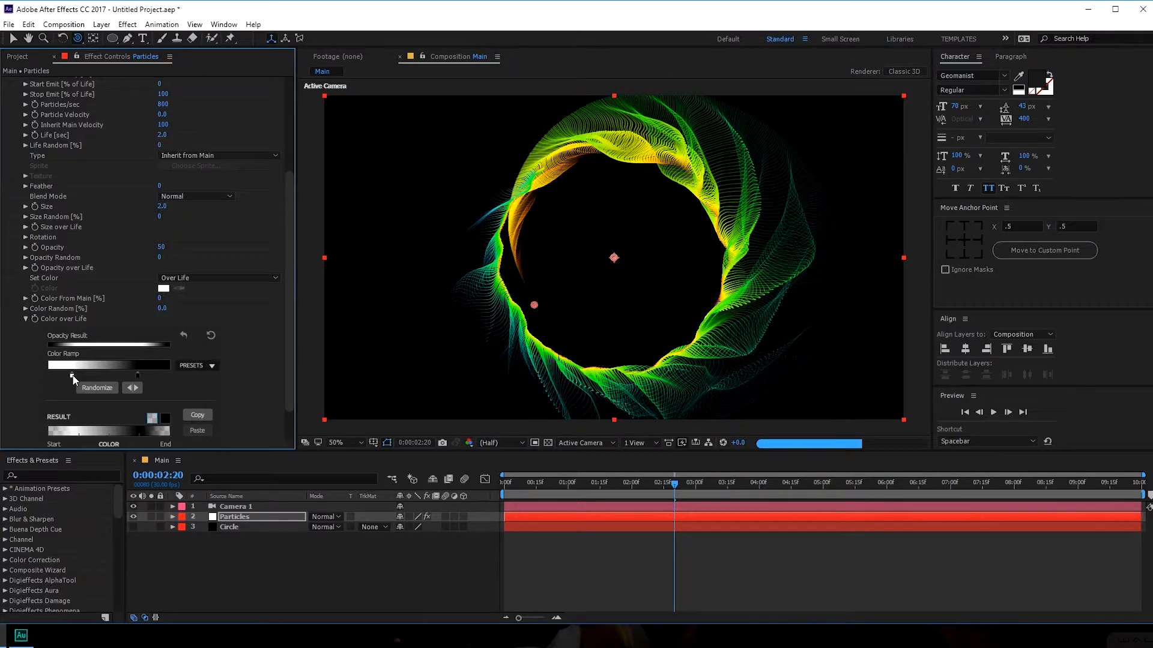
double_click(71, 377)
click(835, 401)
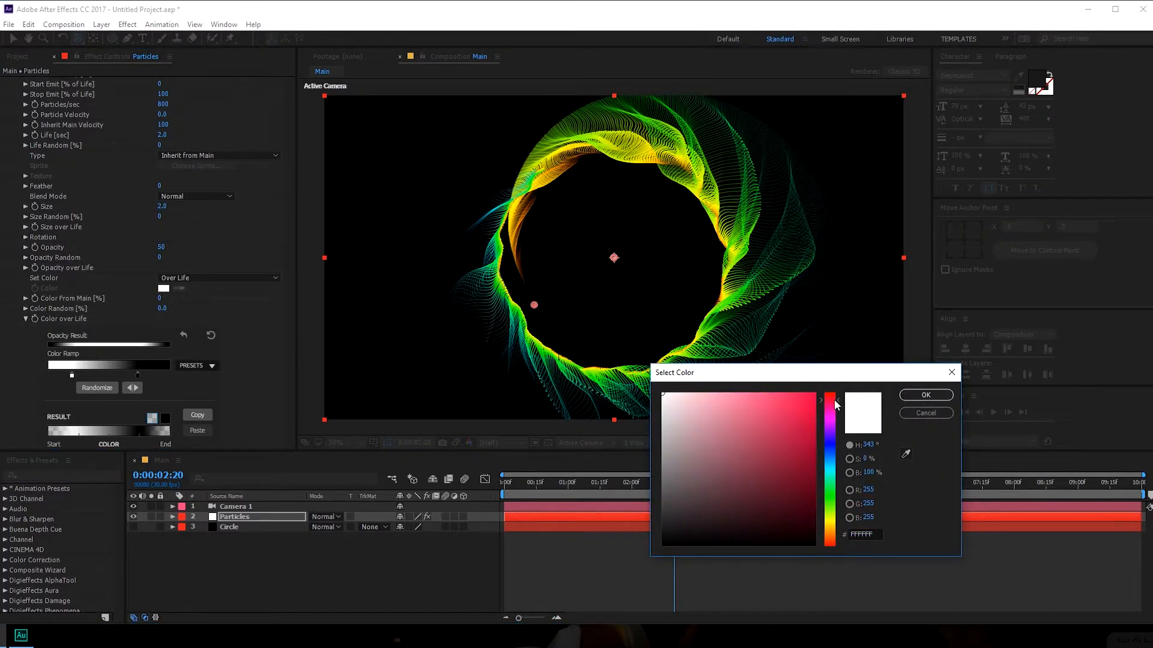
drag(777, 397, 795, 394)
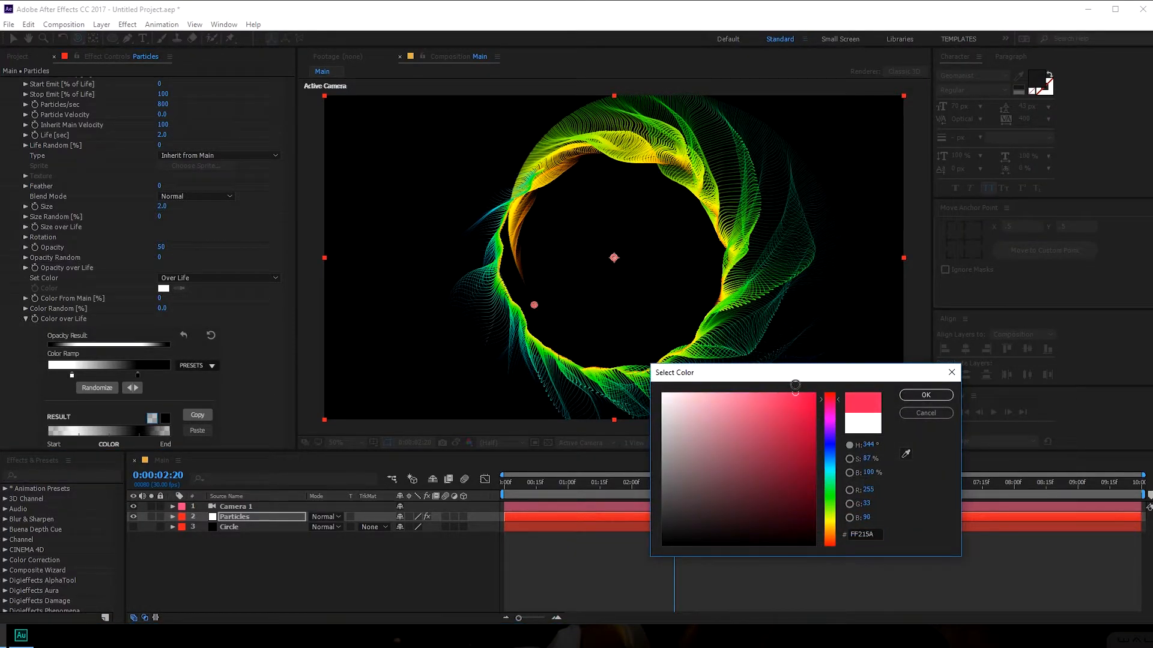
click(935, 399)
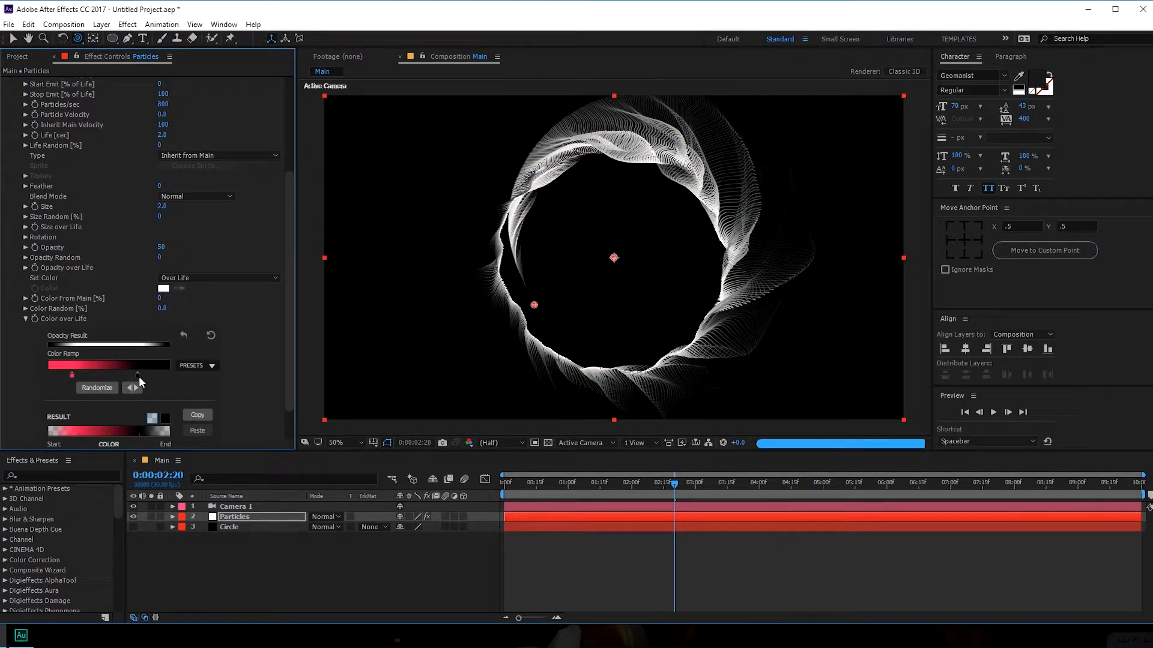
- Recolour the right gradient stop violet, 7E00FF, and preview the pink-purple ring
double_click(137, 375)
click(834, 457)
drag(835, 460, 833, 433)
click(814, 394)
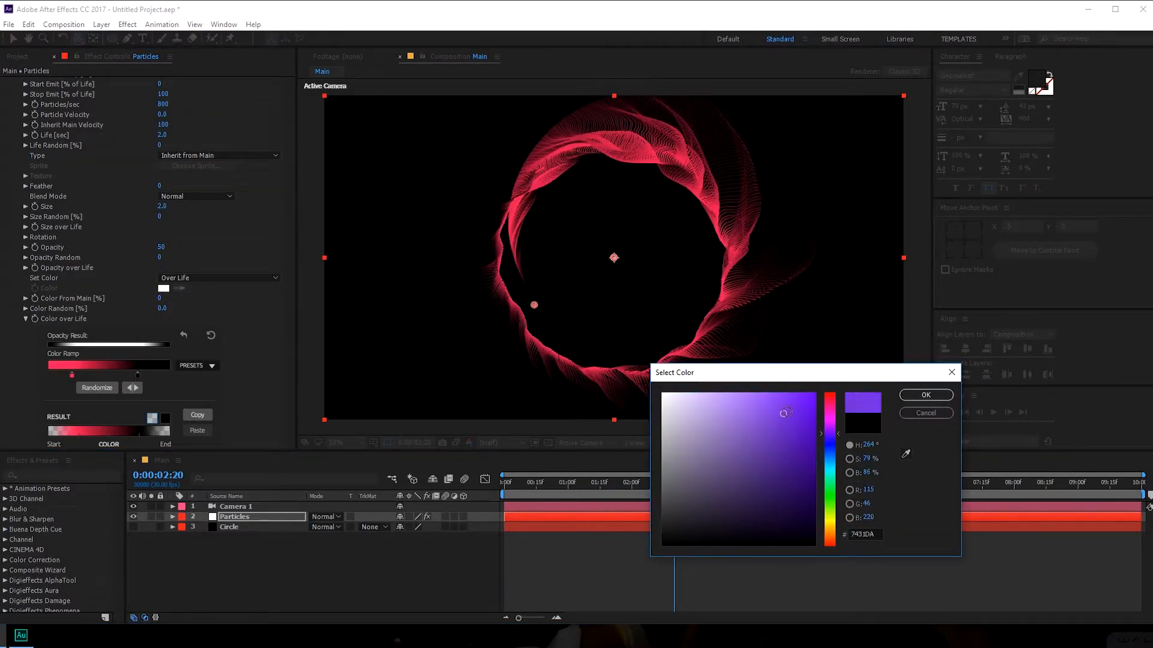
click(924, 395)
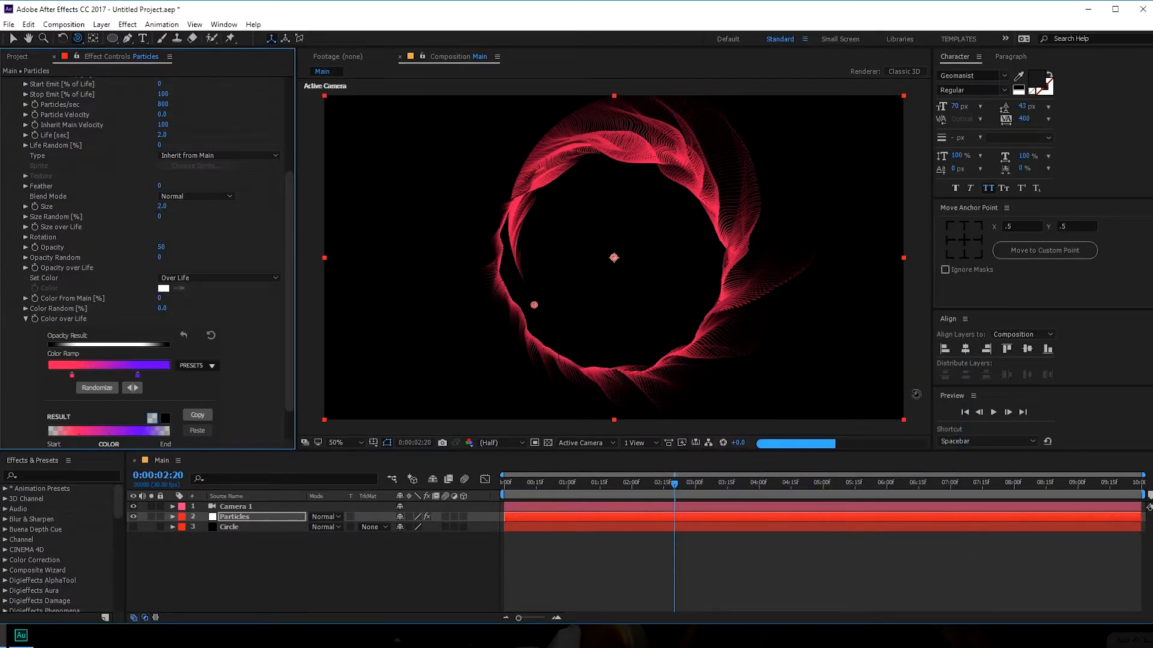
double_click(138, 375)
click(828, 432)
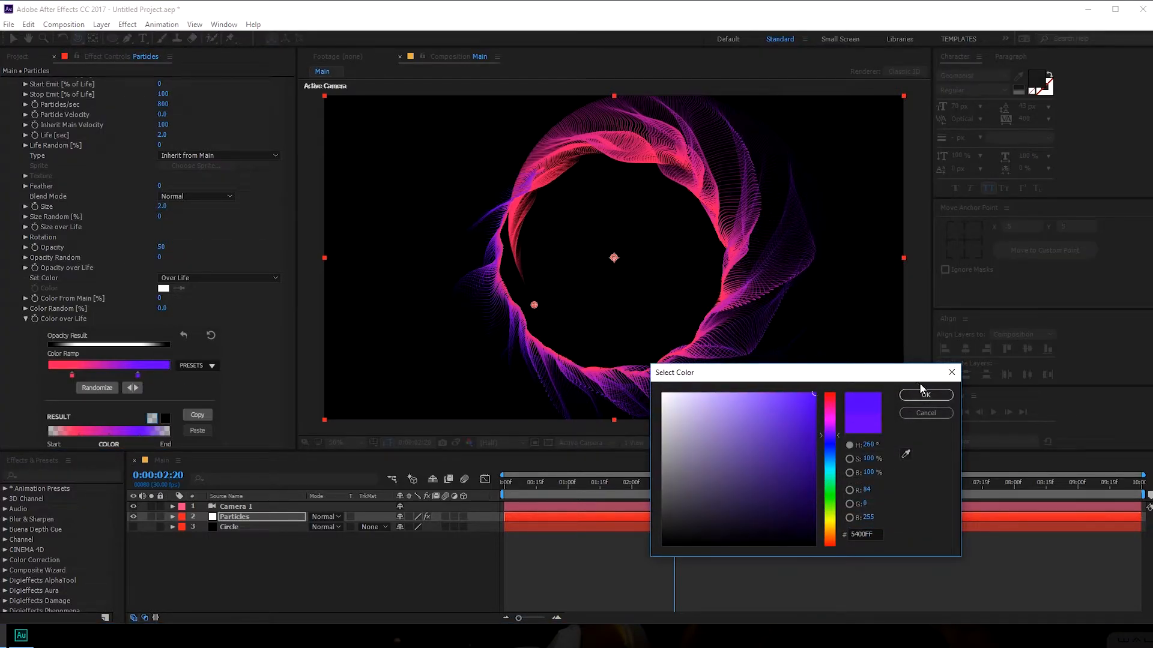
click(920, 395)
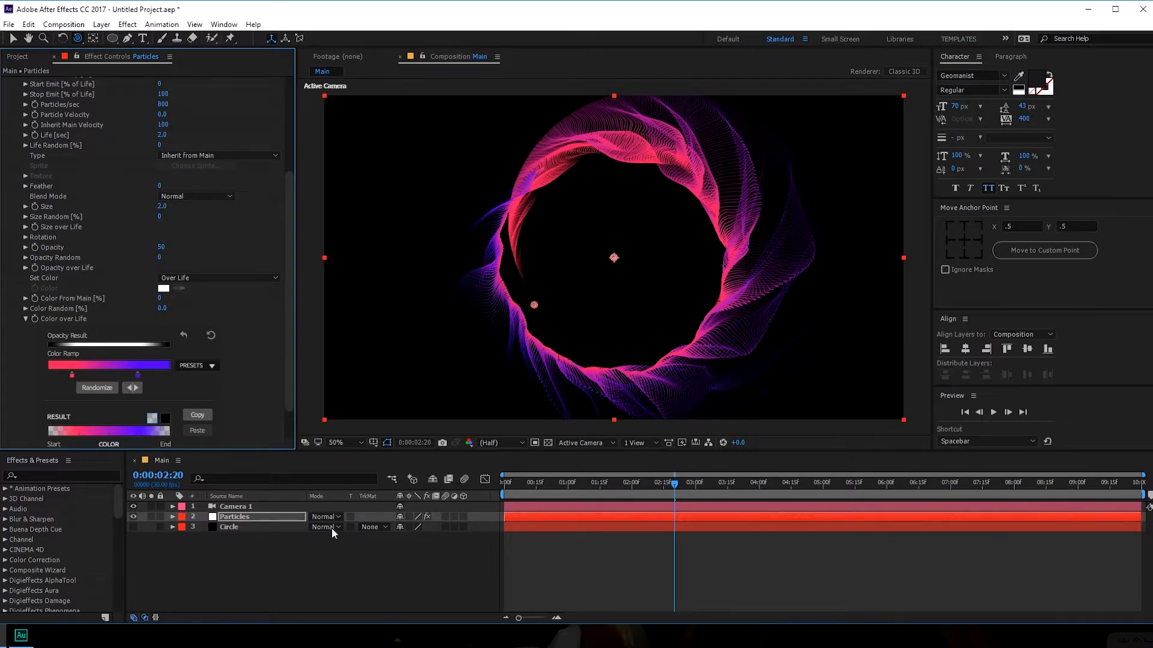
drag(538, 483, 667, 484)
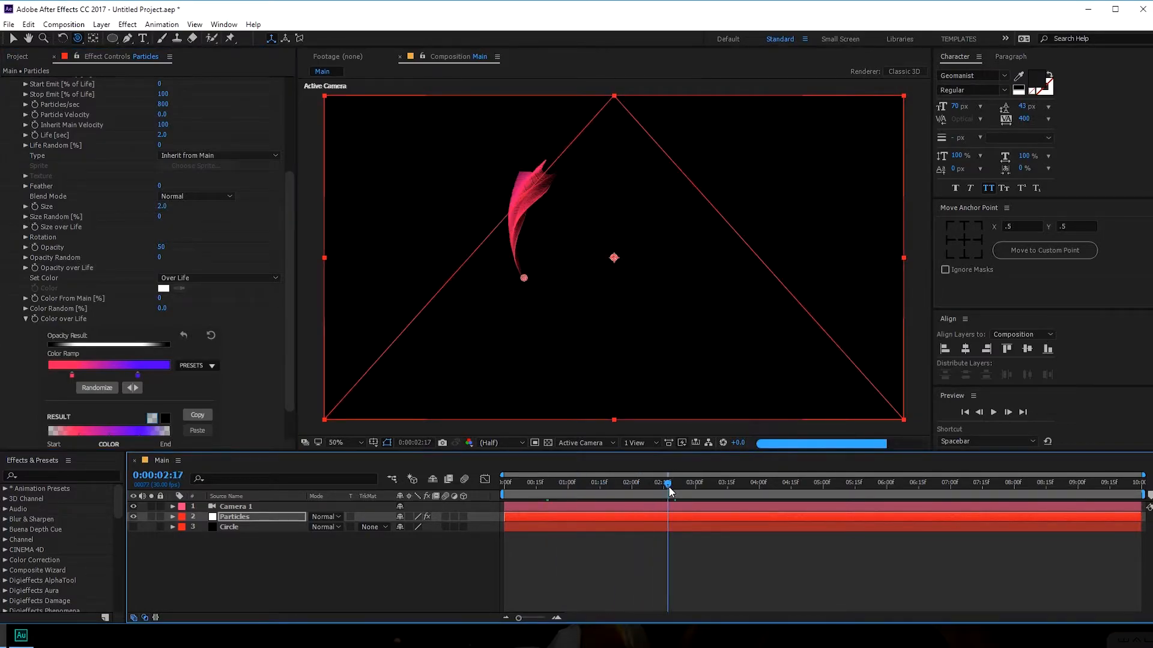
click(231, 520)
- Add Glow to the Particles layer with Threshold 84.1% and Radius 281
key(ctrl+space)
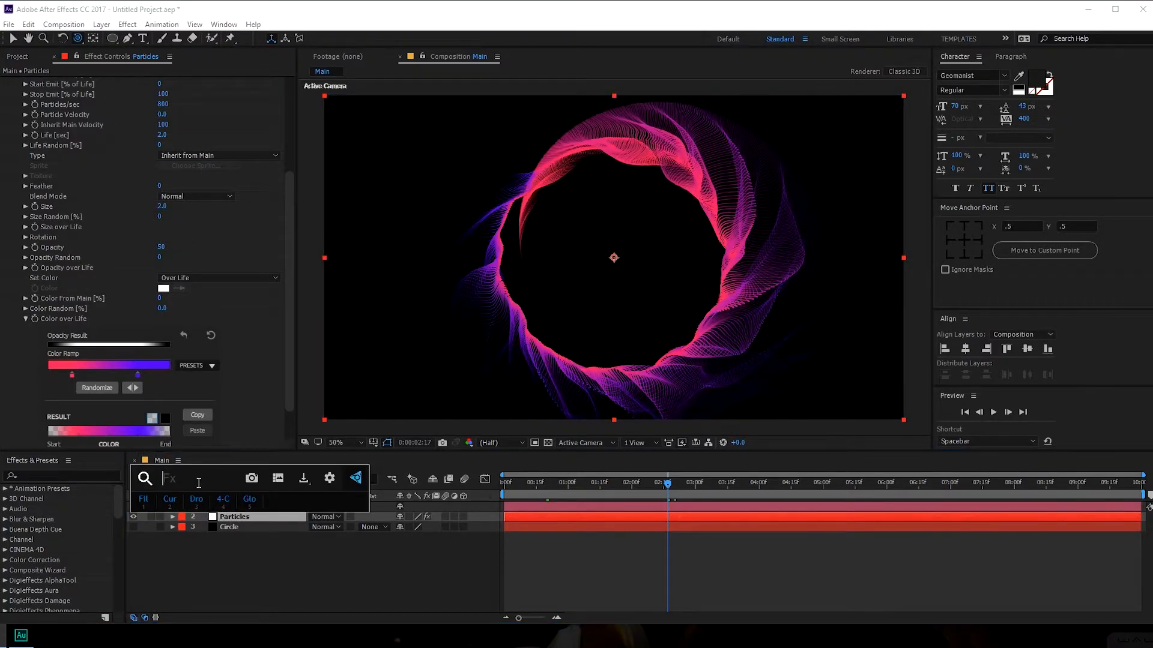
text(glo)
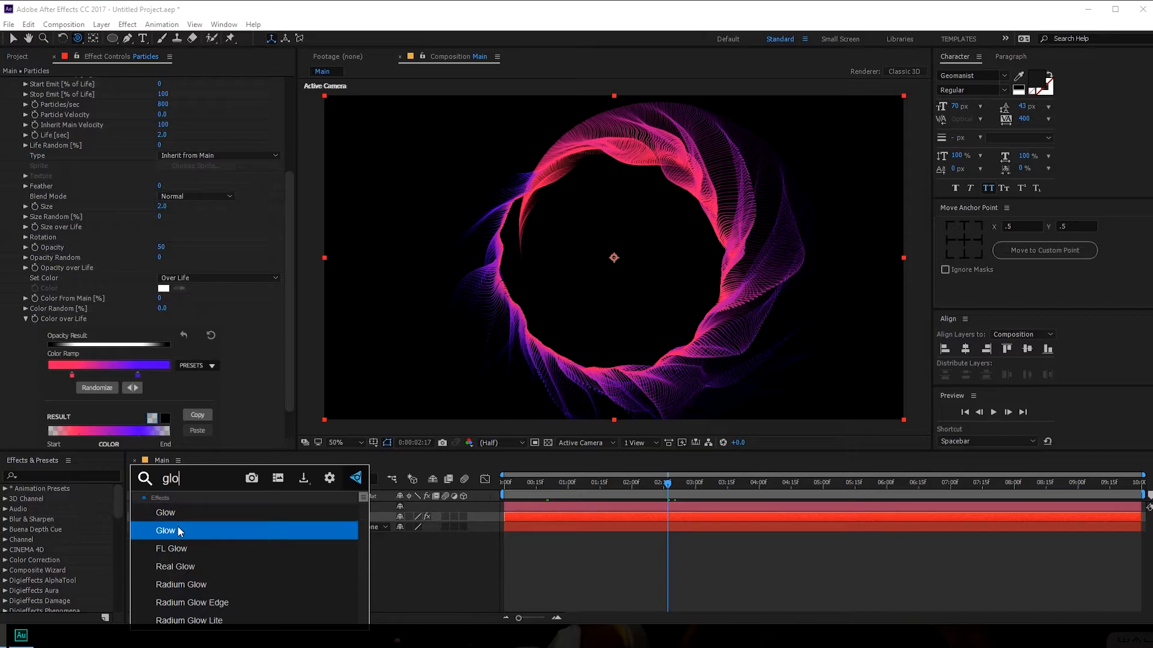
click(182, 533)
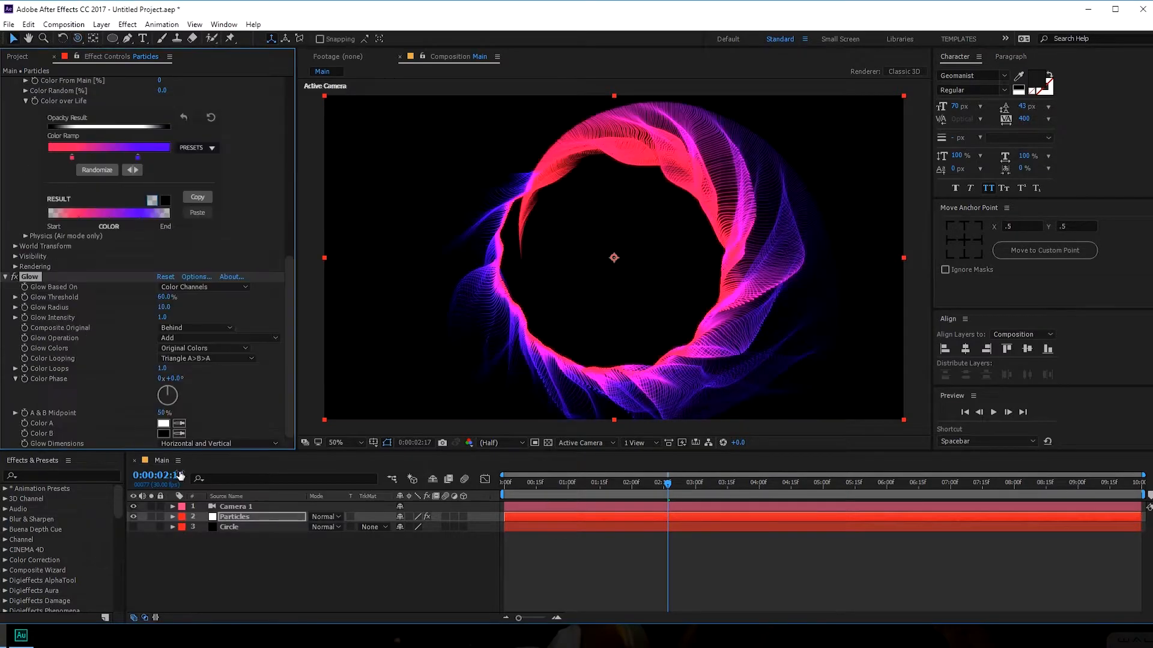
click(164, 298)
key(Return)
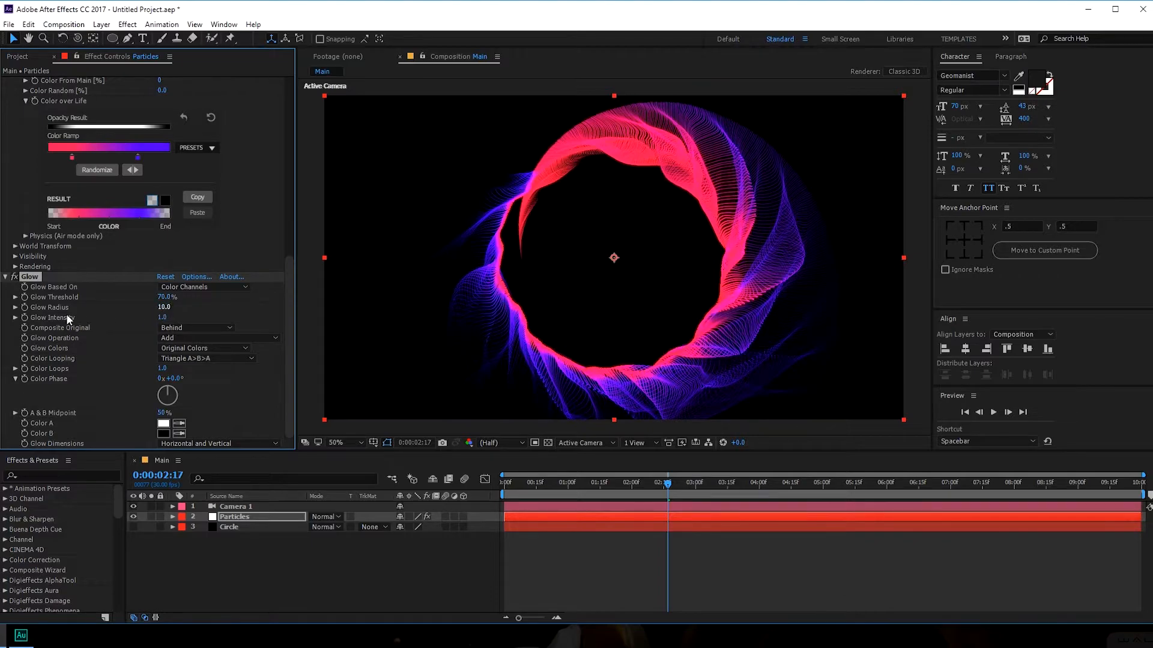
drag(163, 308, 252, 316)
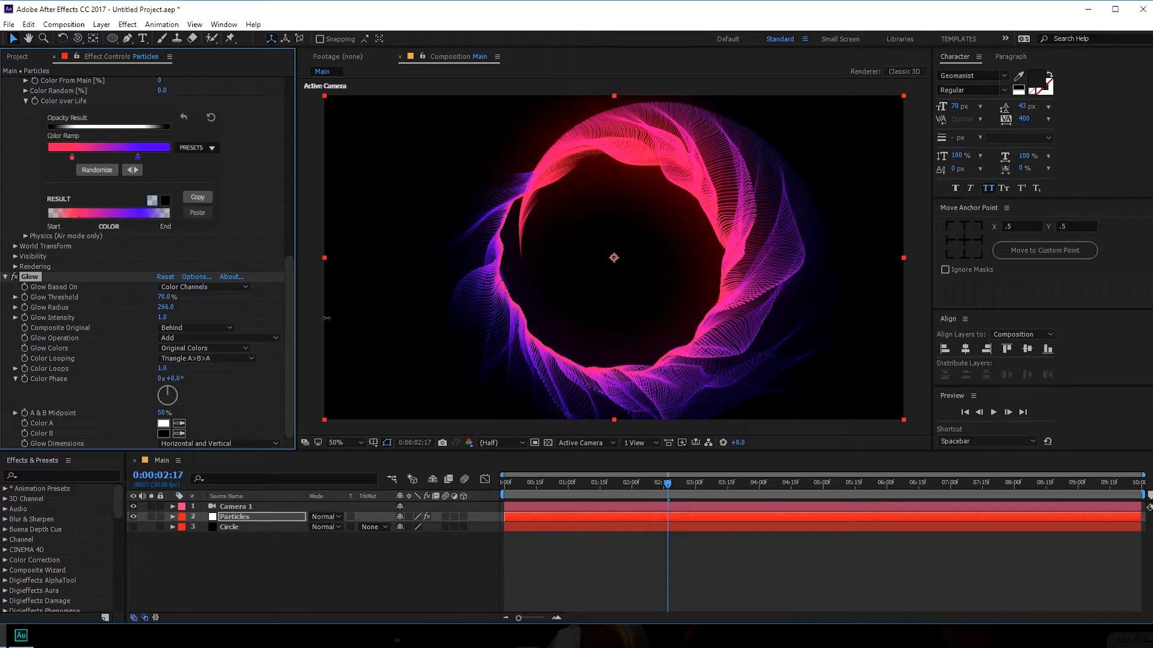
mouse_move(164, 297)
mouse_down()
mouse_move(188, 295)
mouse_move(179, 298)
mouse_up()
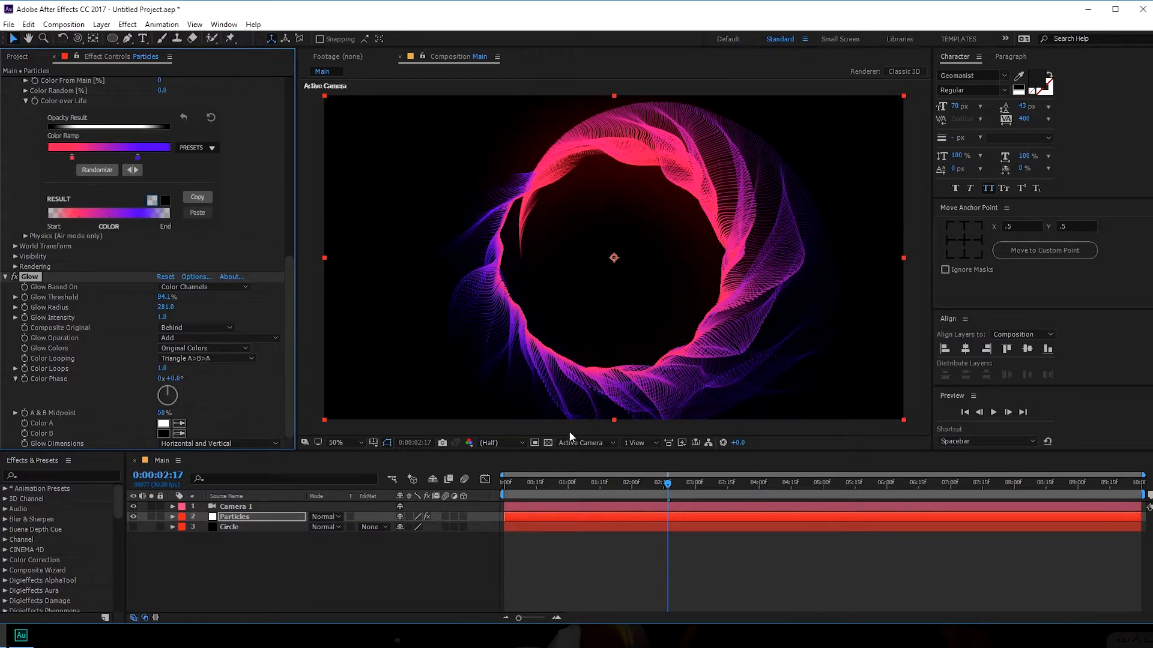
drag(598, 482, 671, 491)
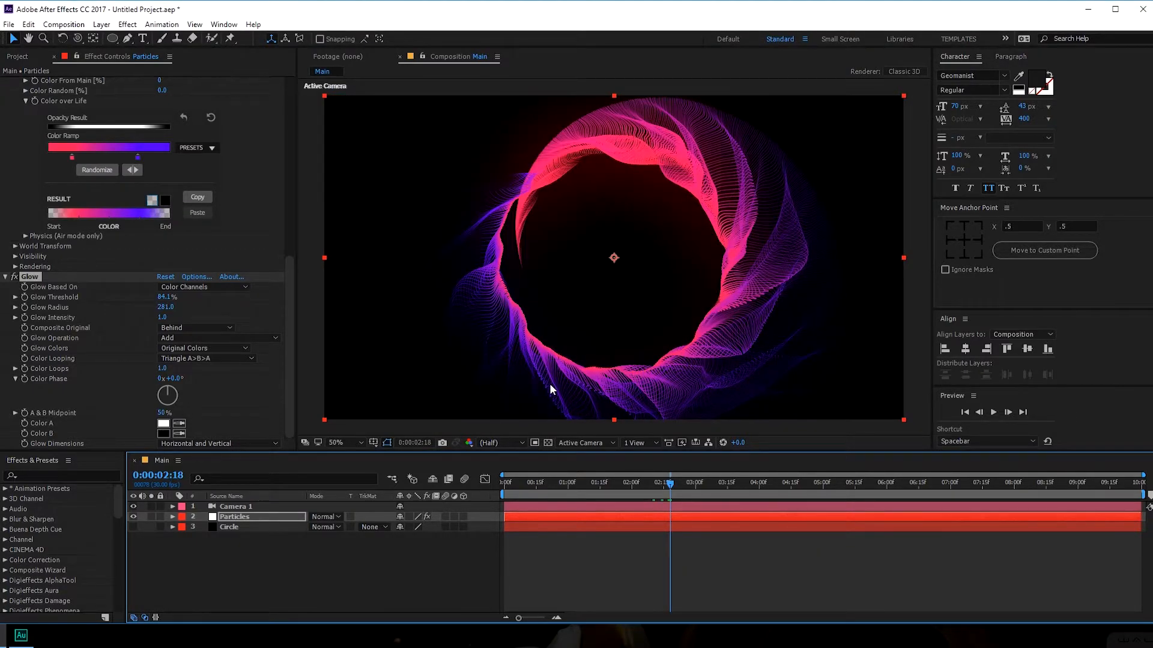
- Orbit the camera with the Unified Camera tool to a new angle on the ring
key(y)
key(c)
drag(653, 278, 703, 221)
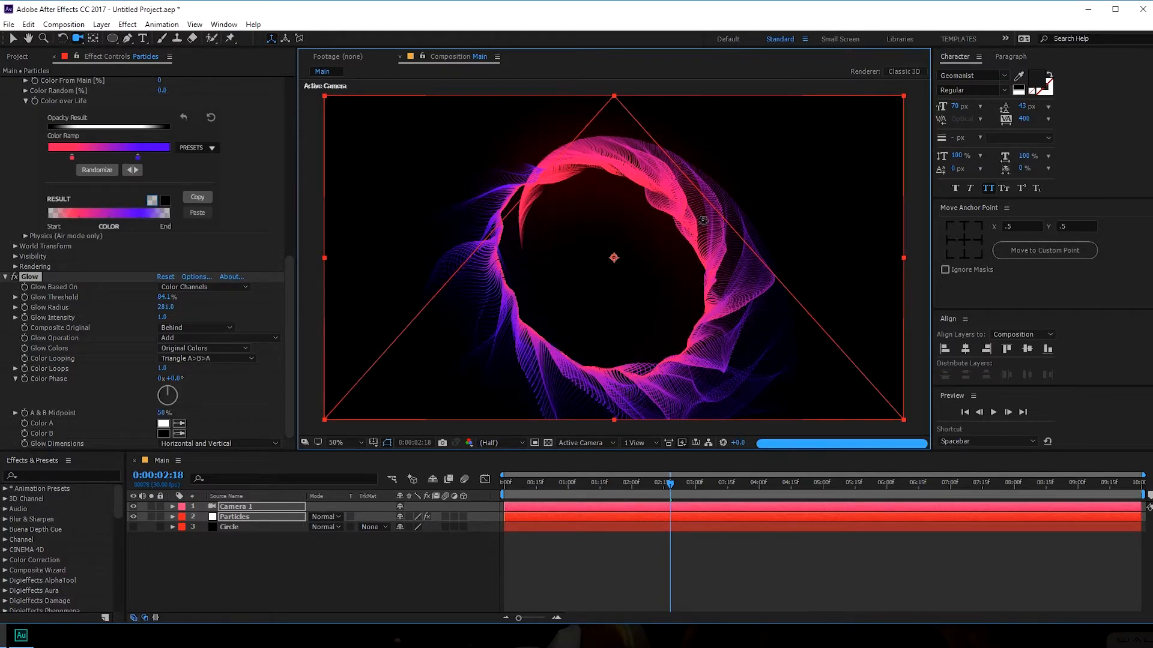
drag(695, 224, 684, 238)
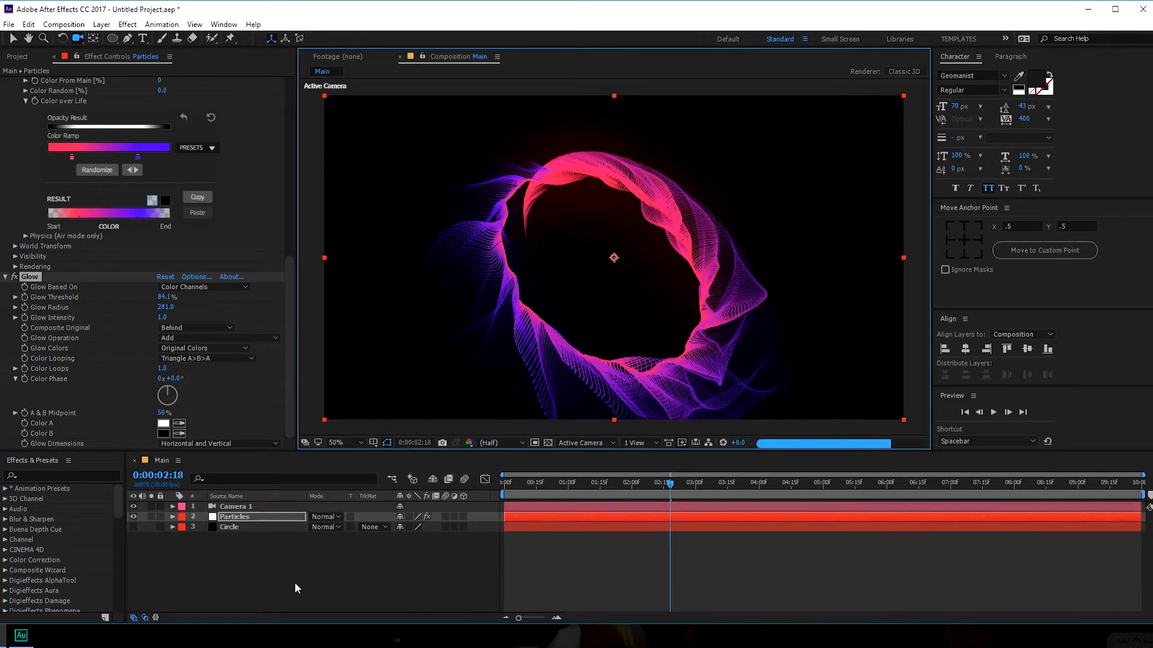
key(a)
key(a)
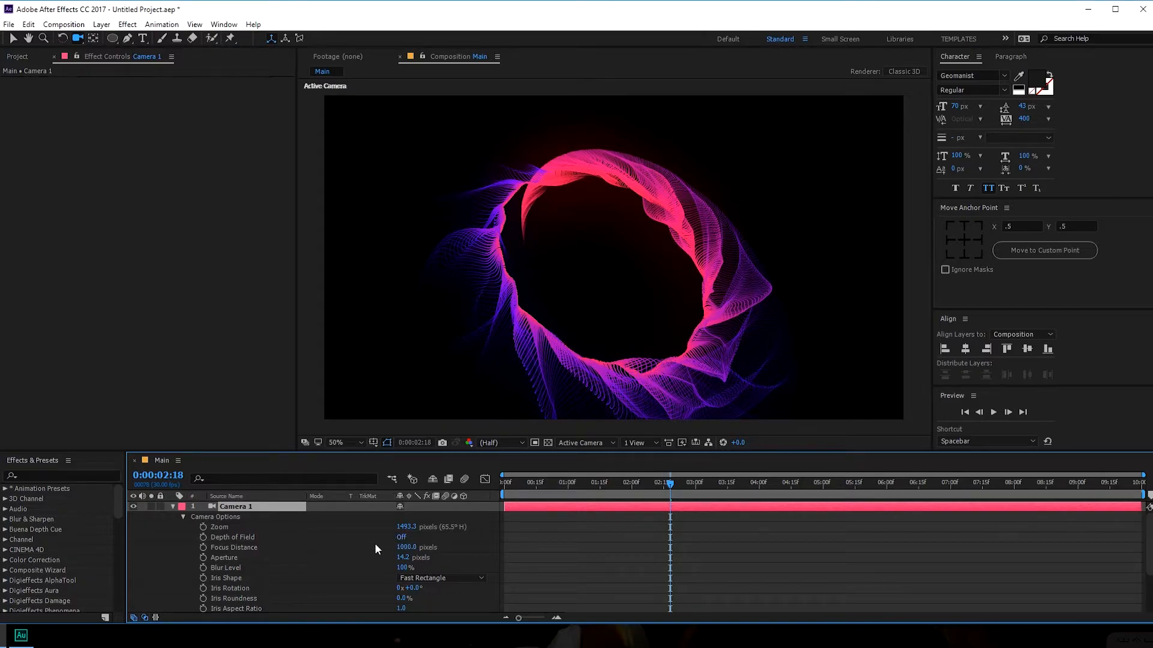
- Turn on camera Depth of Field with Aperture 150, Blur Level 150% and Focus Distance 1200
click(401, 538)
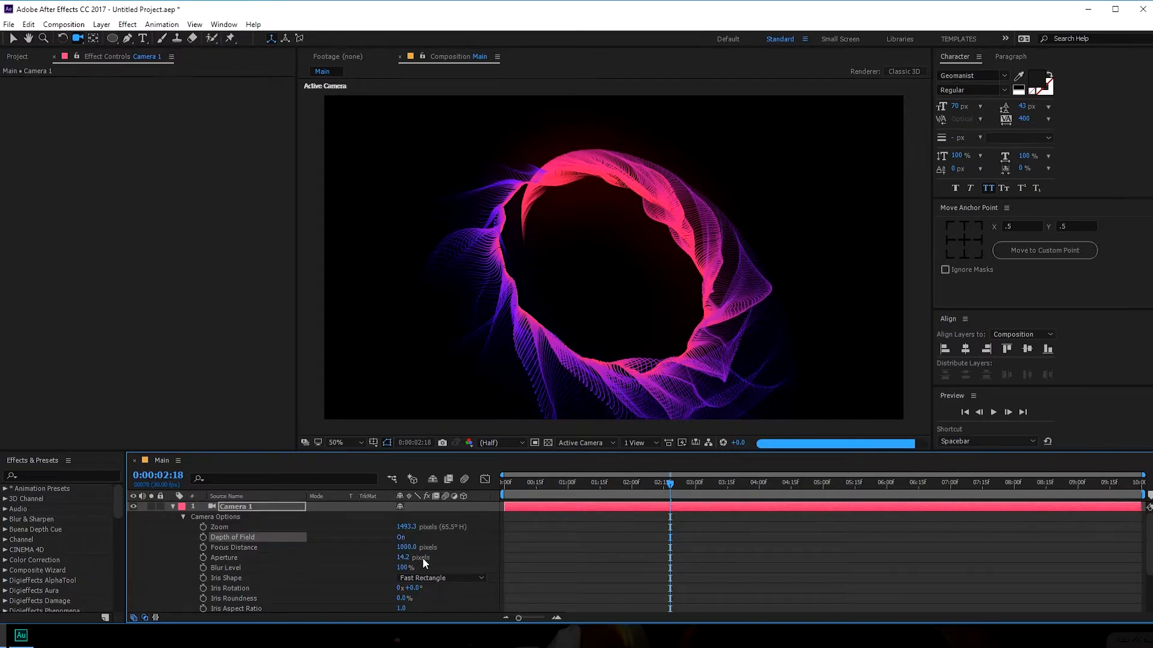
click(402, 557)
text(150)
key(Return)
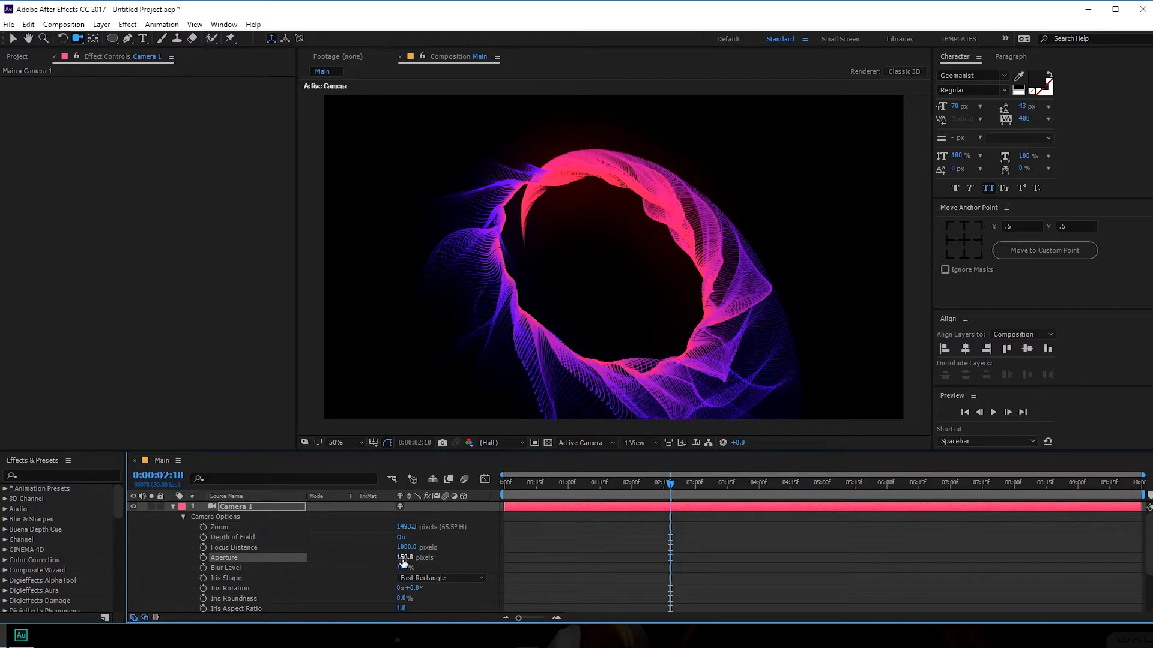
click(402, 568)
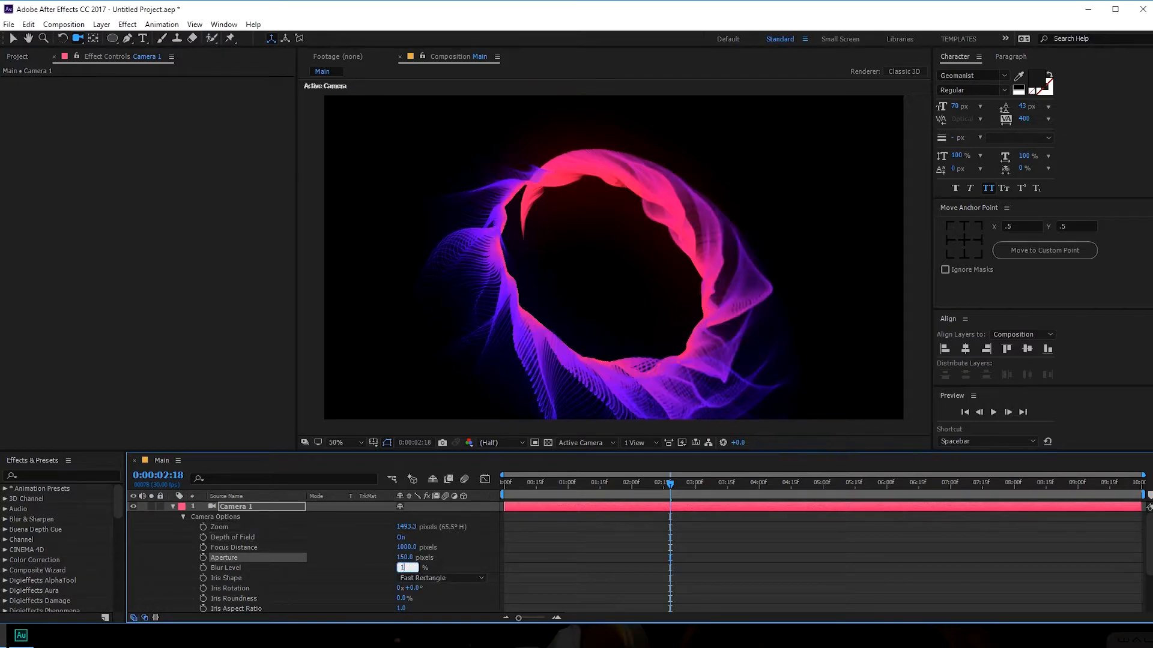
key(Return)
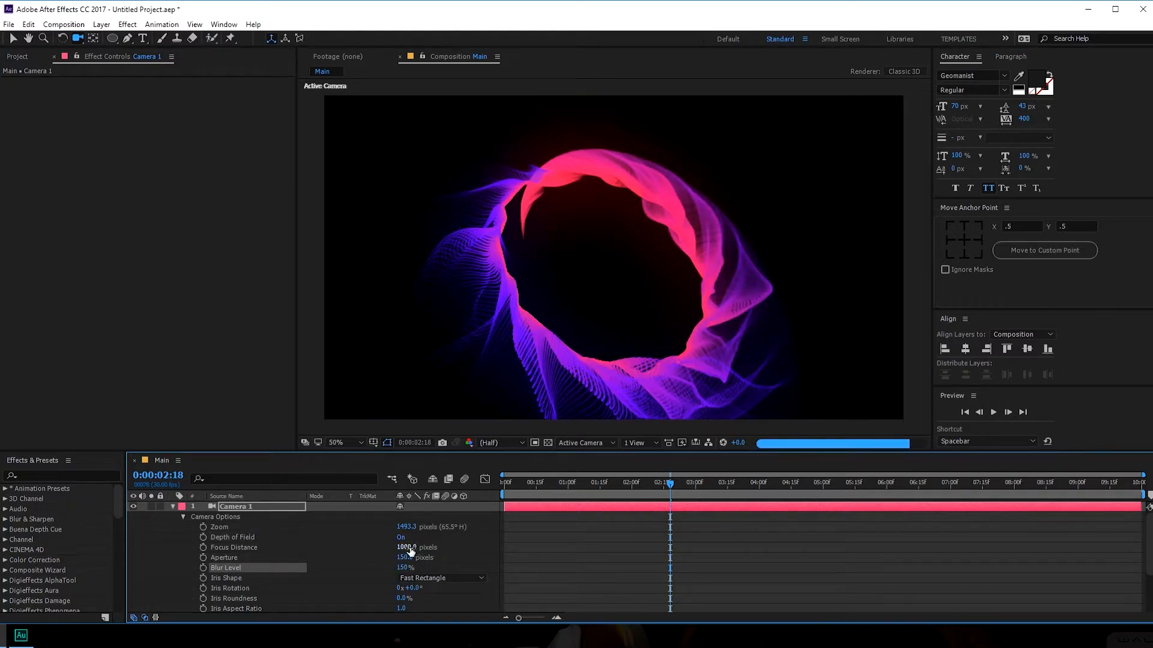
click(412, 548)
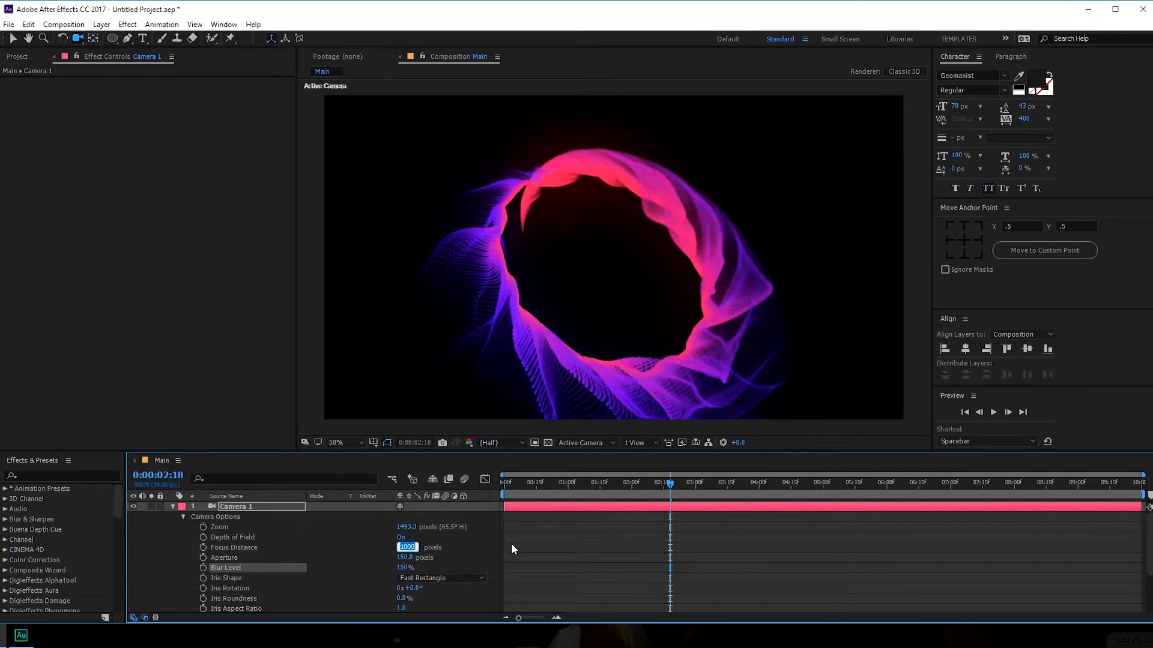
text(1)
key(Return)
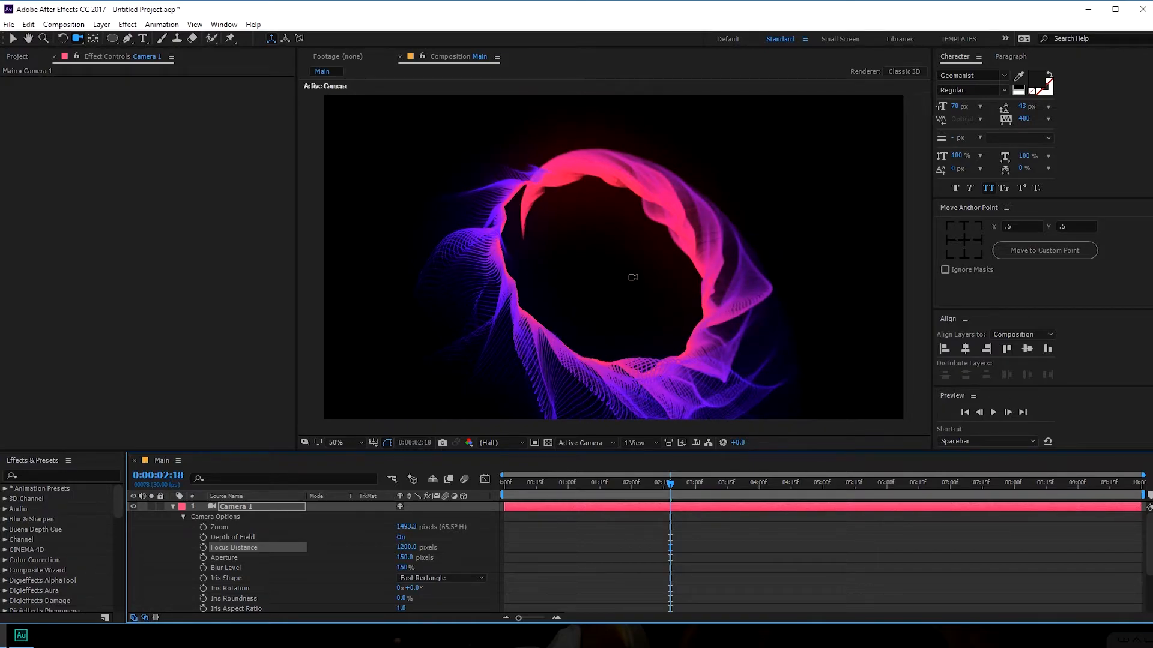
- Orbit the camera, lower focus distance to 1095, preview, then undo these camera changes
key(c)
key(c)
drag(633, 263, 643, 326)
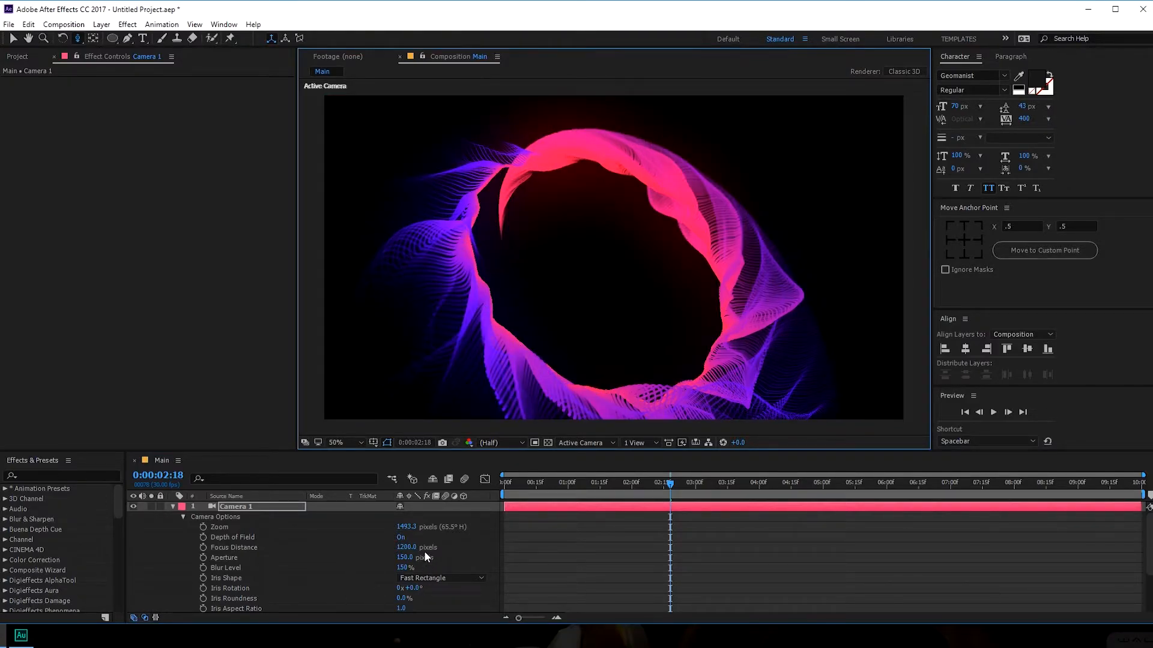
drag(405, 549, 348, 558)
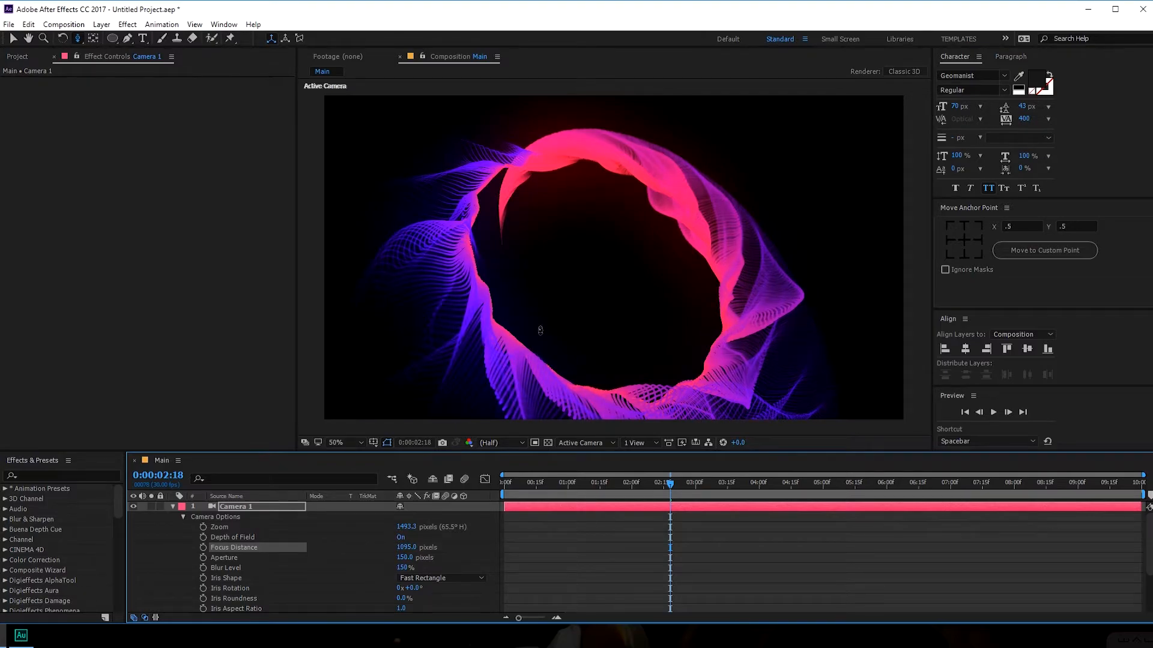
drag(567, 484, 616, 488)
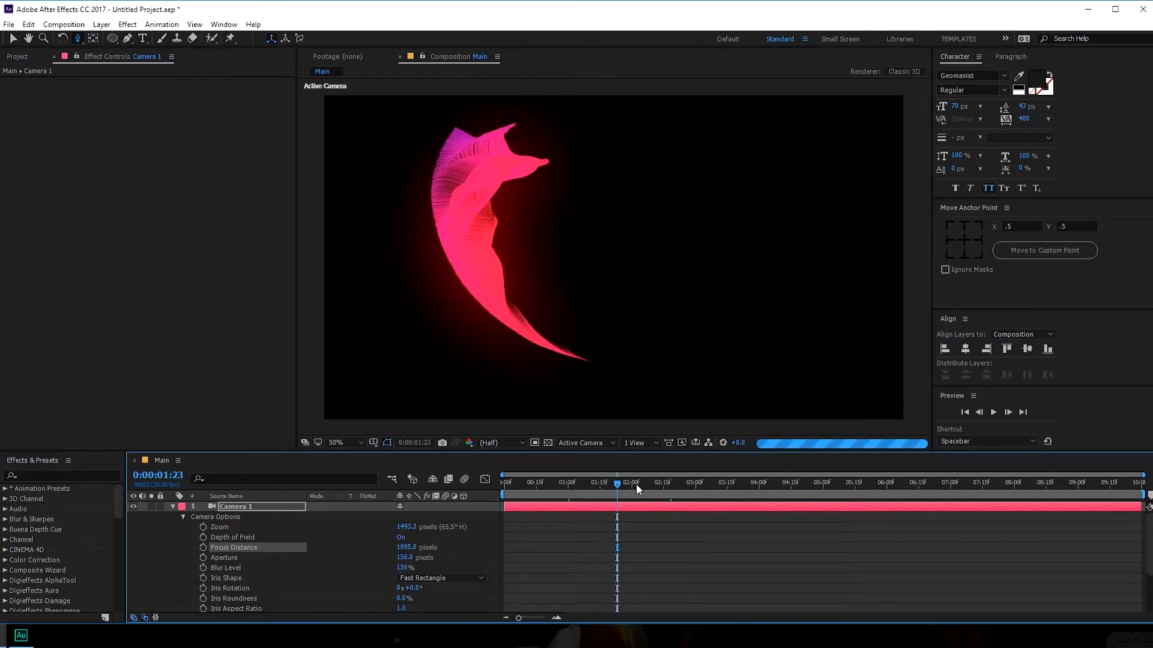
drag(692, 484, 716, 485)
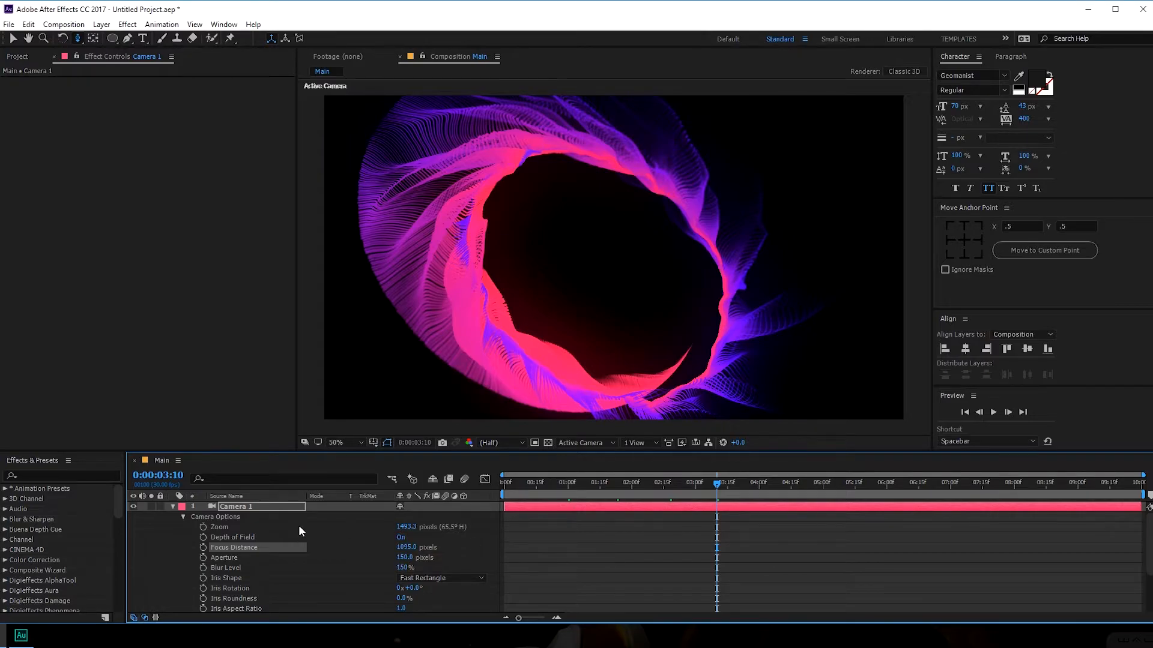
key(ctrl+z)
key(ctrl+z)
key(ctrl+z)
key(ctrl+z)
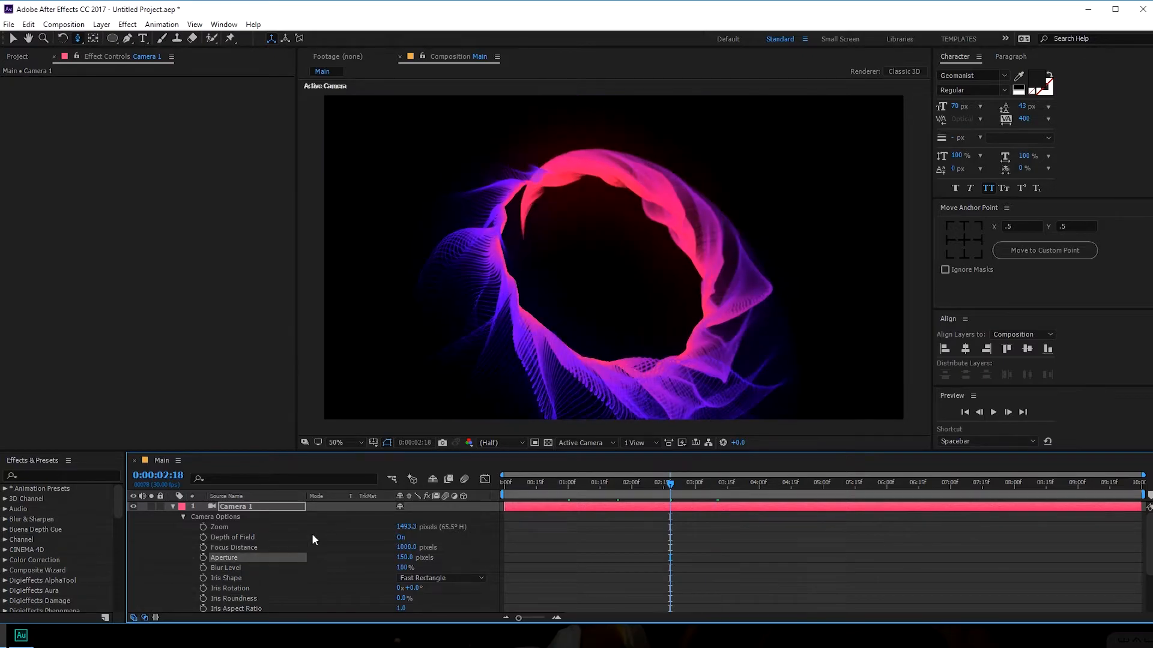
key(ctrl+z)
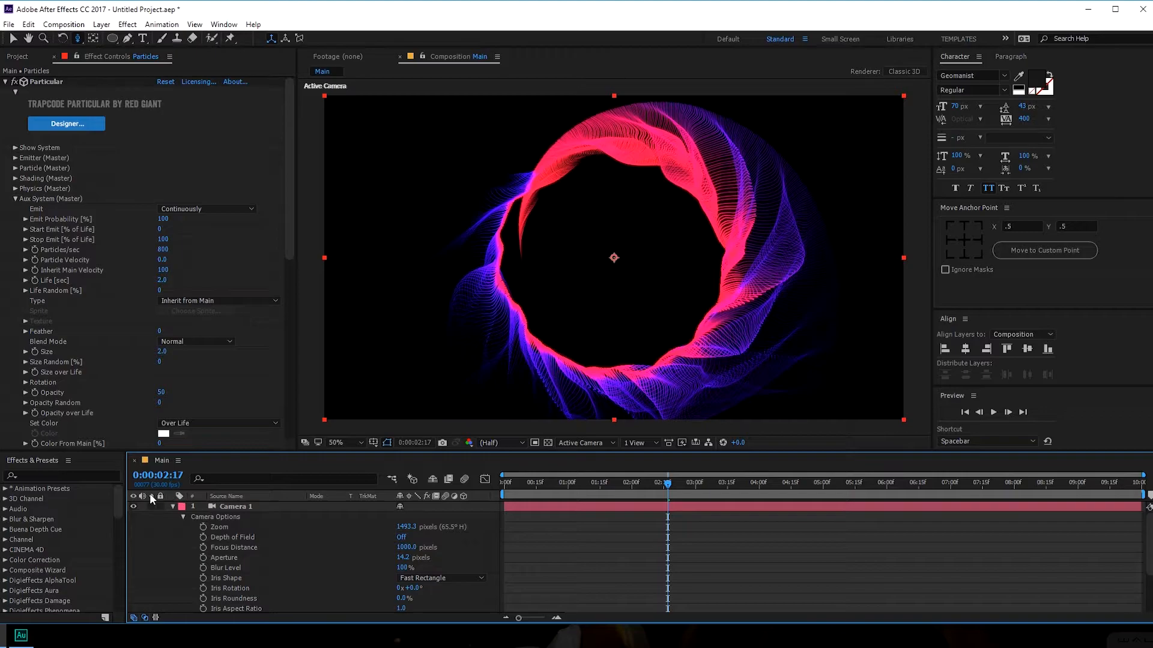
- Collapse Camera 1 and set the Particles Glow to Threshold 84.1% and Radius 283
click(172, 506)
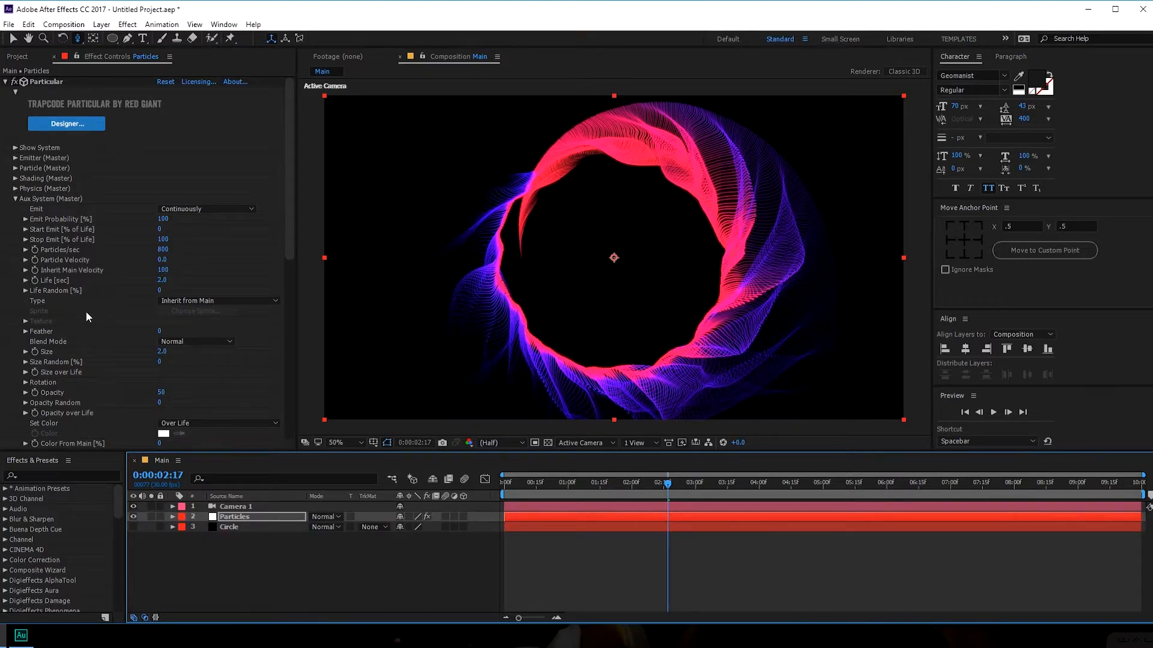
click(241, 513)
click(15, 200)
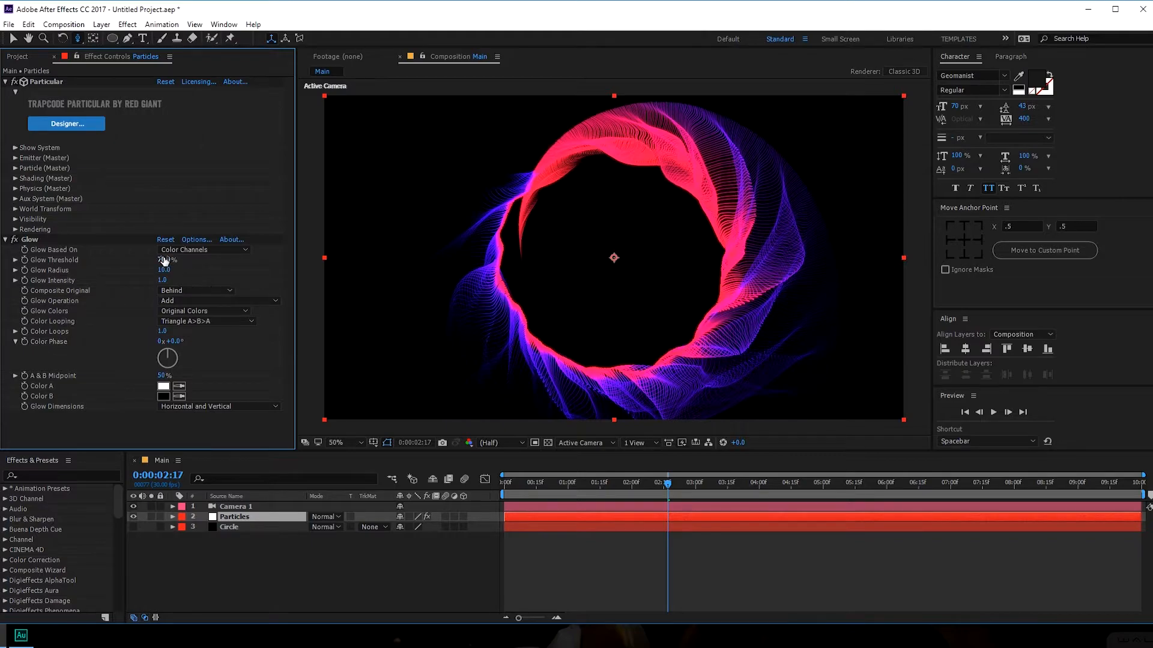
drag(164, 260, 194, 260)
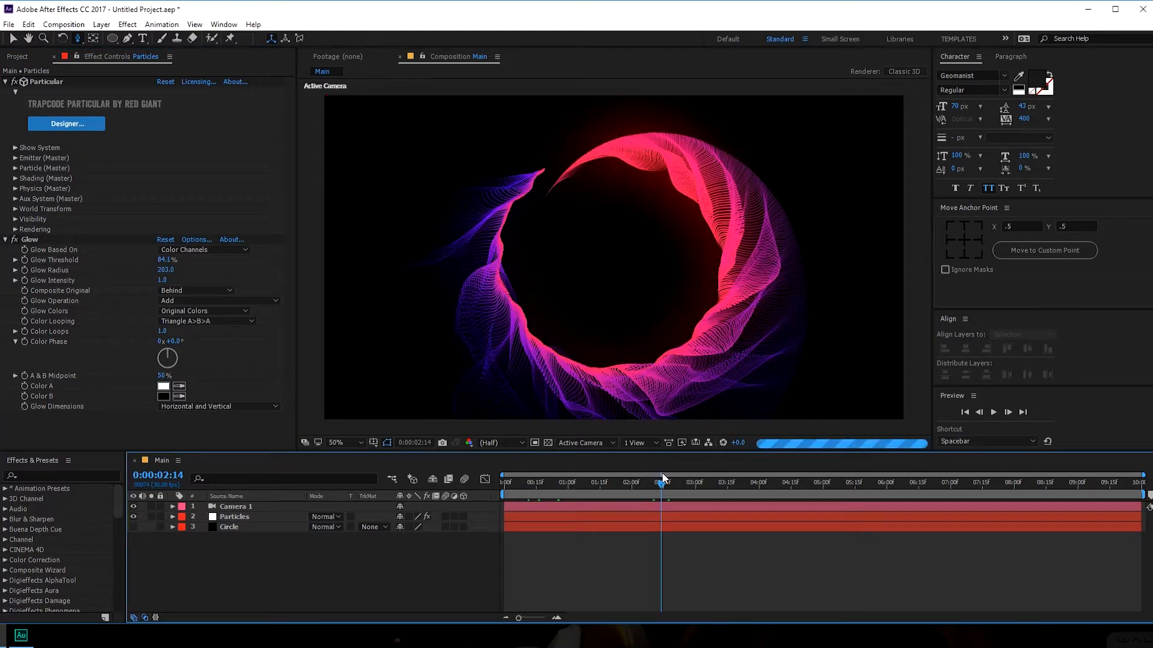
drag(668, 474, 684, 472)
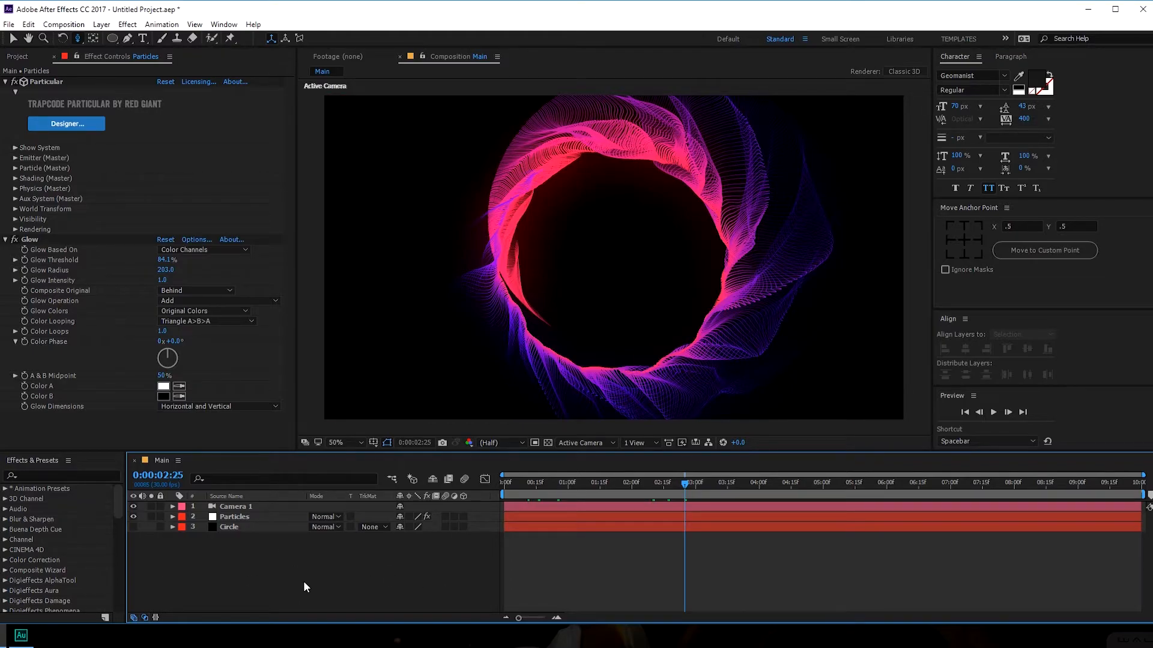
- Create a black solid layer named OP
key(ctrl+y)
click(642, 328)
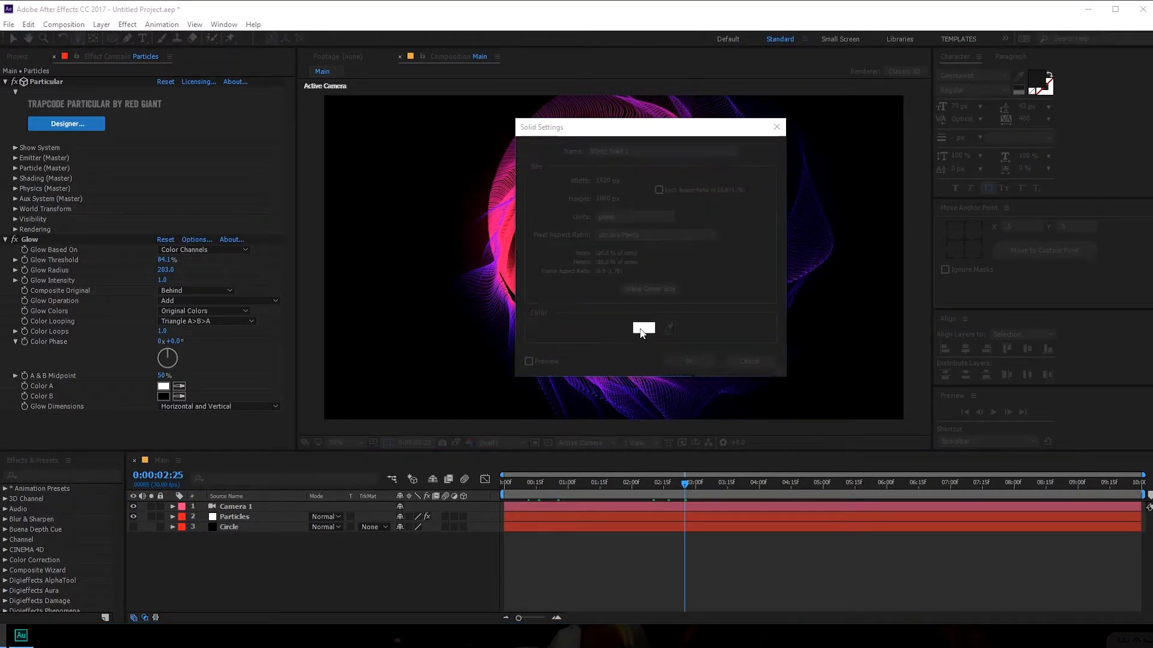
drag(711, 498, 564, 557)
click(927, 395)
click(630, 151)
drag(631, 151, 447, 159)
text(OP)
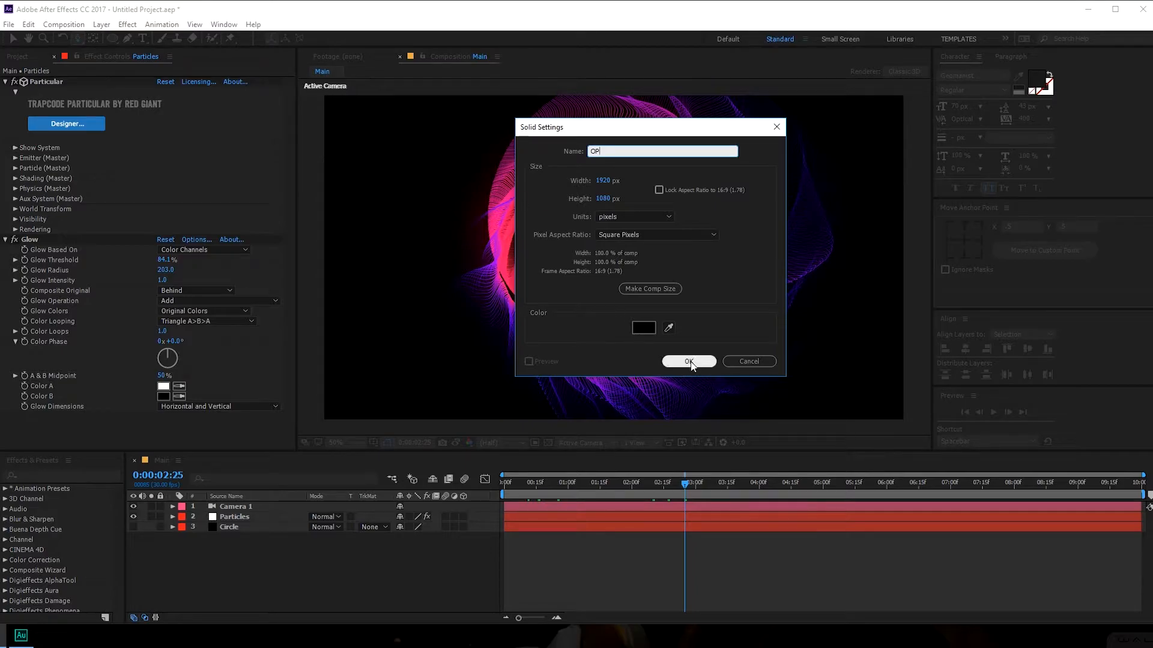
click(689, 362)
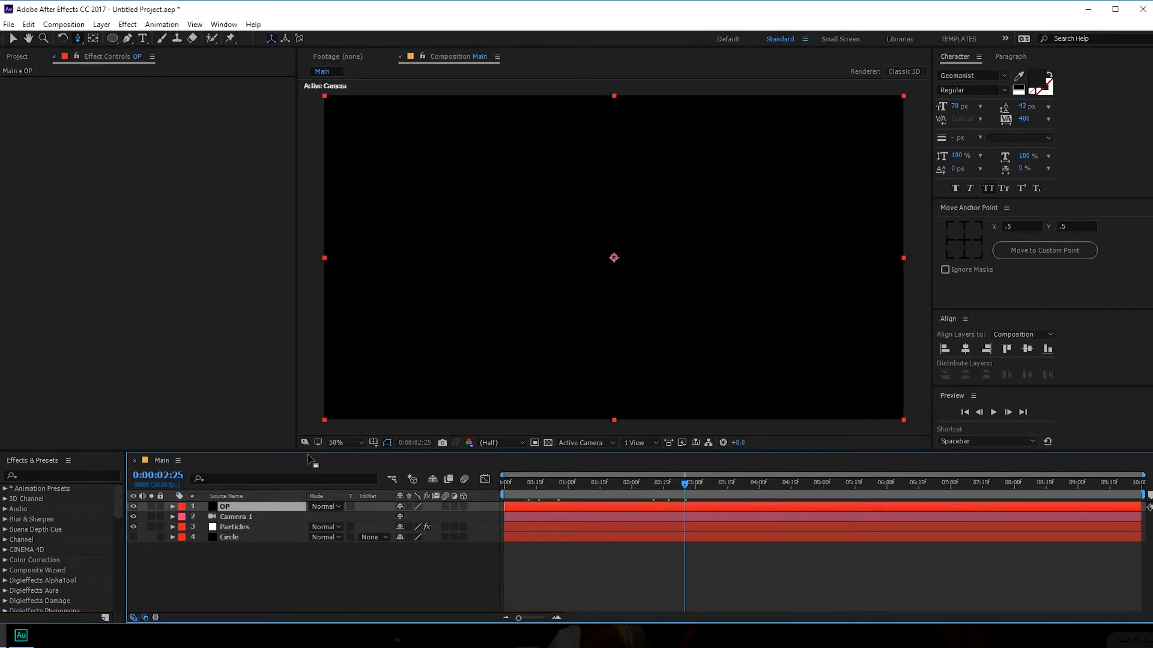
- Apply Optical Flares to the OP layer and set its blend mode to Screen
key(v)
click(226, 496)
key(ctrl+space)
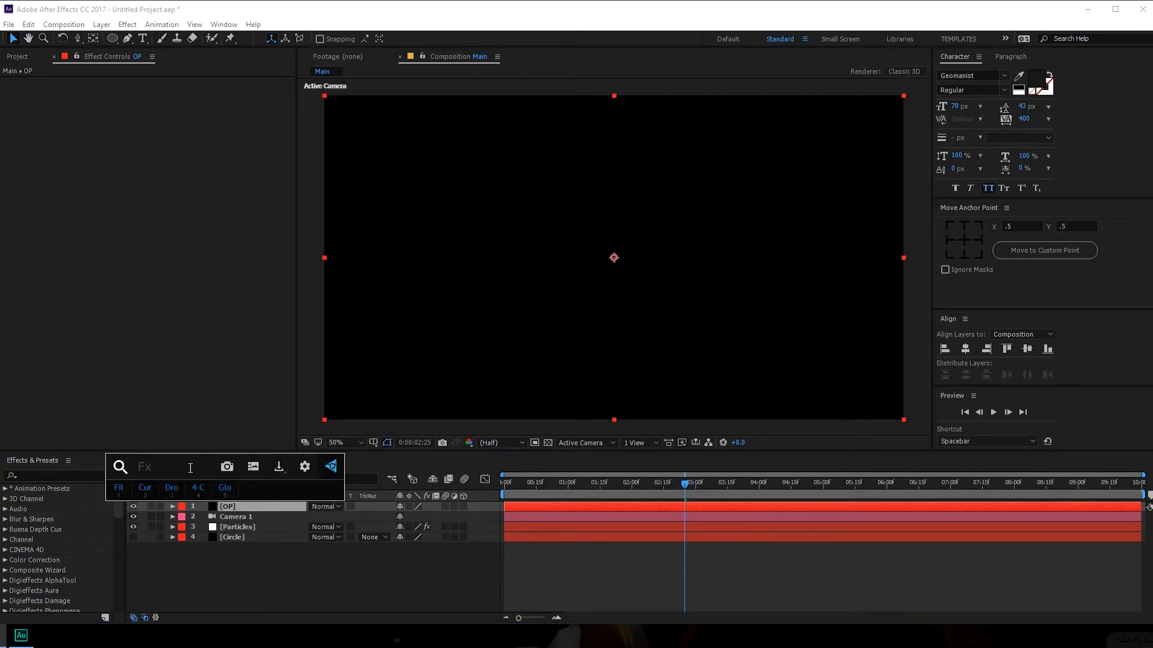
text(opt)
click(163, 514)
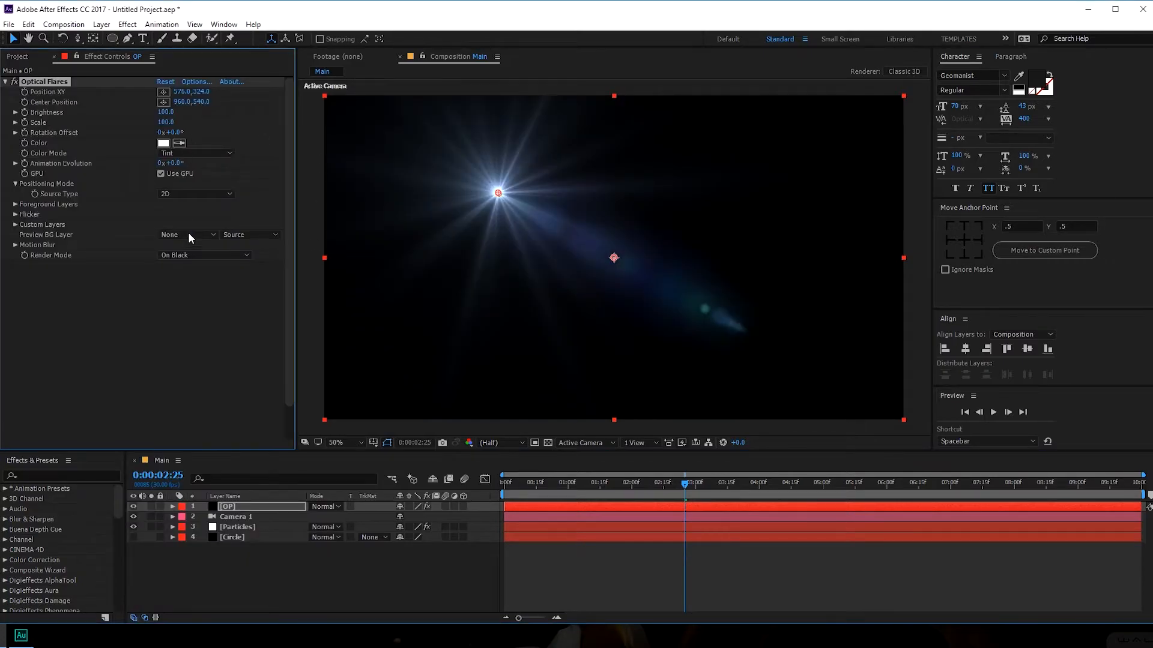
click(339, 506)
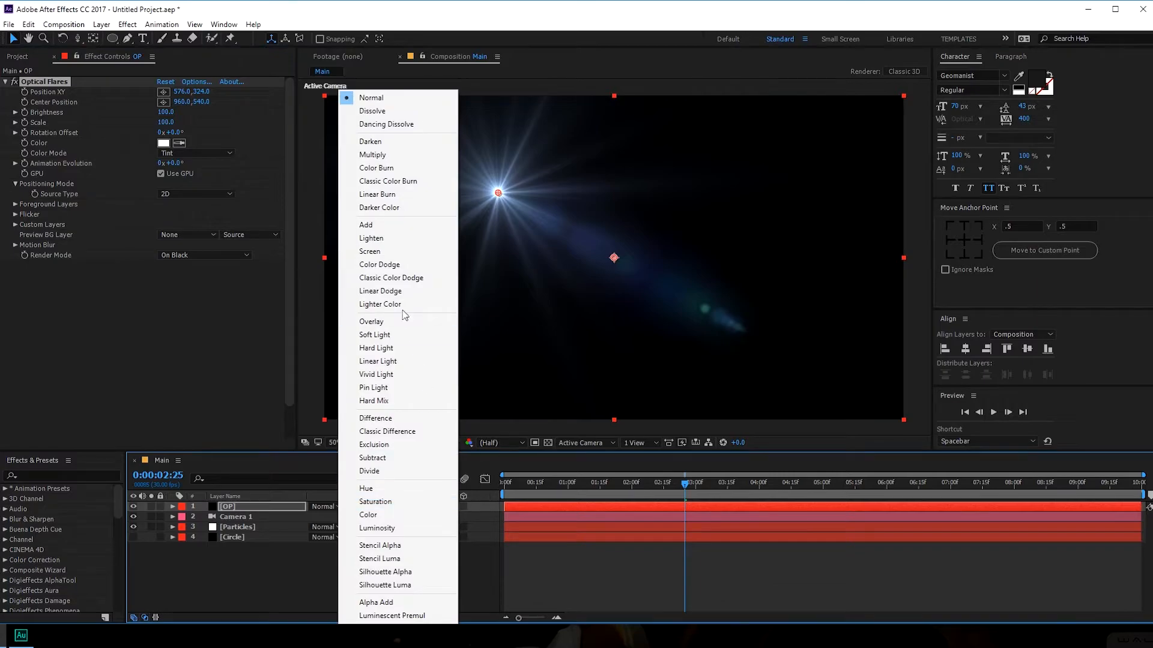
click(389, 251)
- In Optical Flares Options, clear all elements and add a single Glow element
click(196, 81)
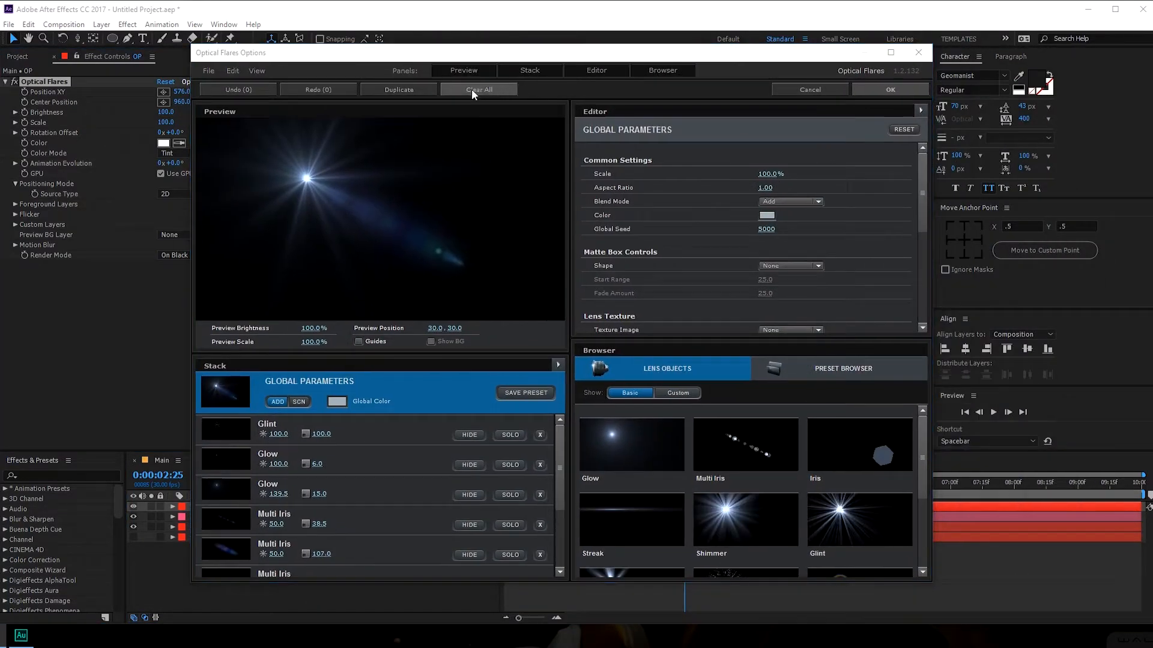
click(474, 90)
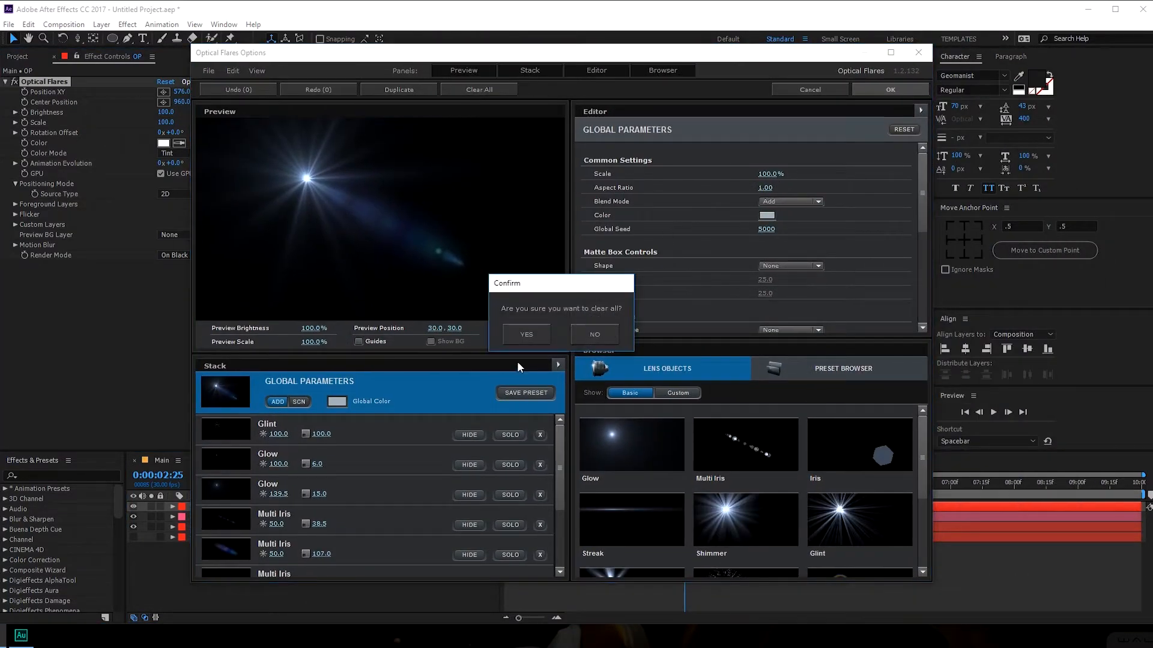
click(532, 337)
click(607, 444)
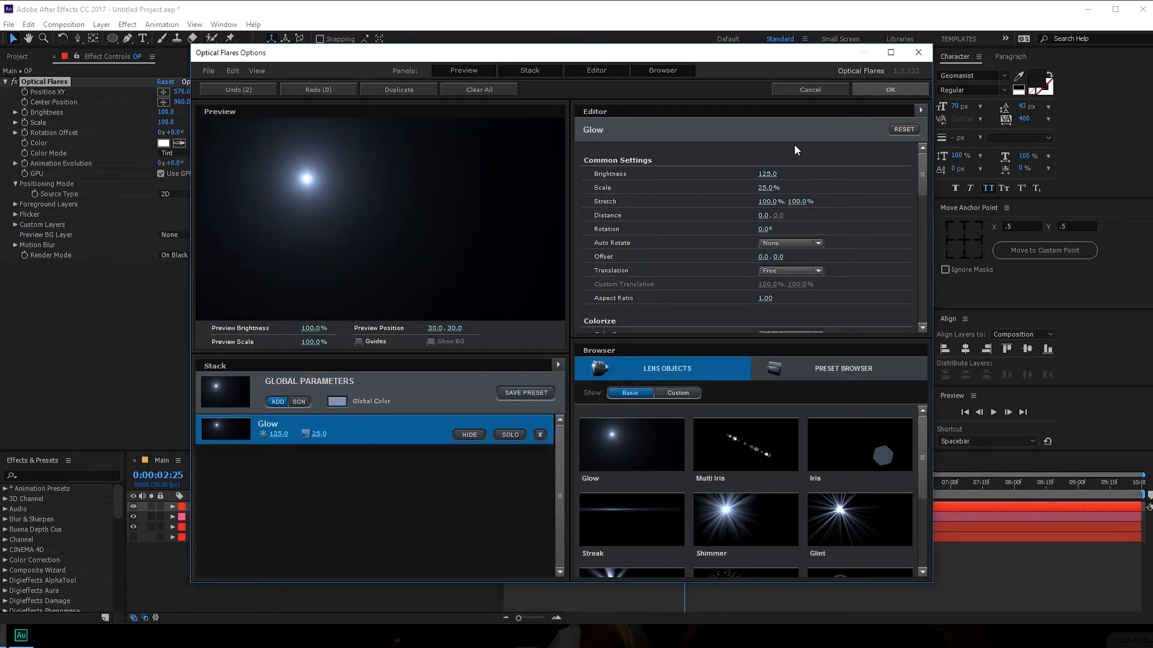
click(886, 93)
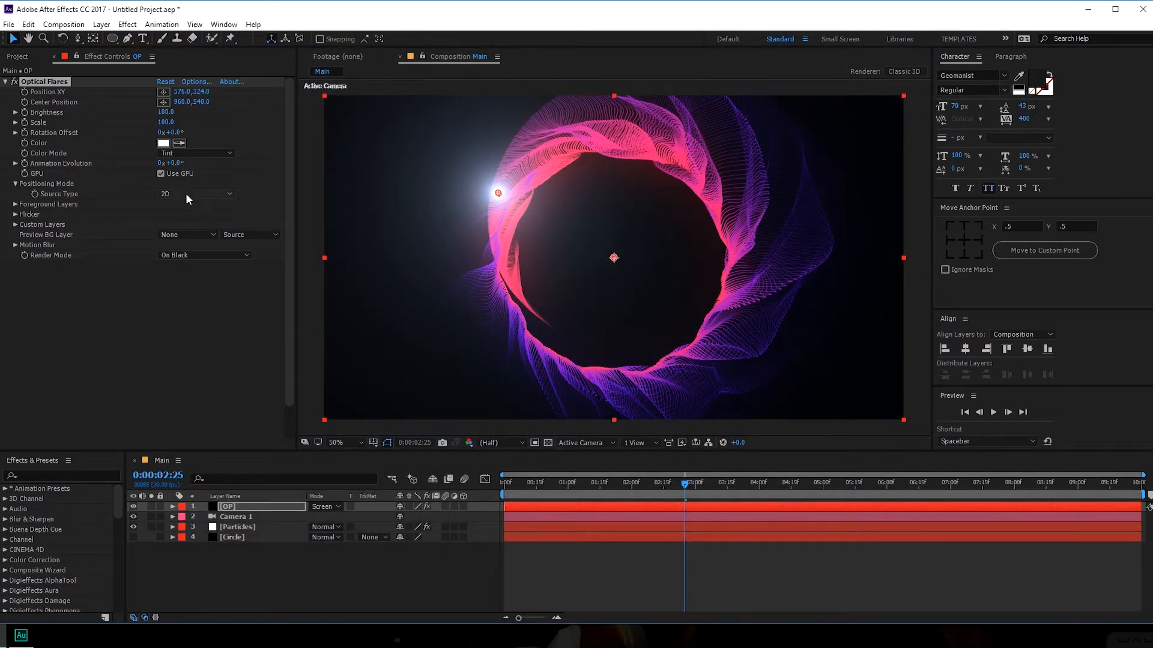
- Move the flare to the top-left corner and colour it orange, FF8330
drag(498, 193, 324, 94)
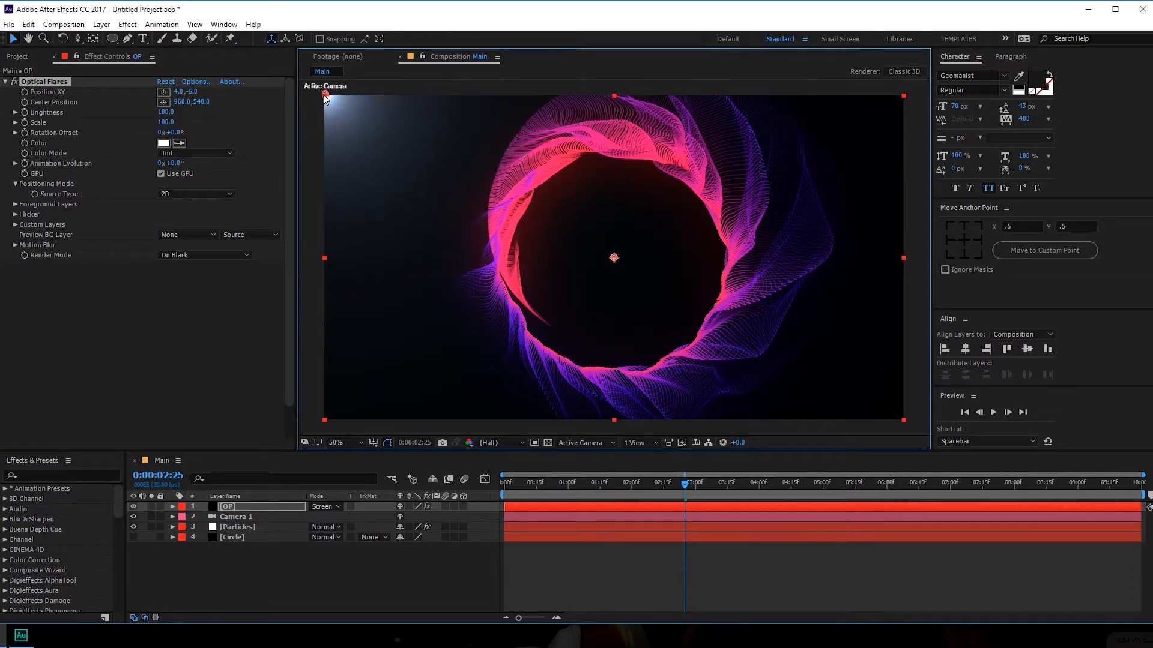
click(163, 143)
drag(829, 543, 829, 535)
mouse_move(787, 449)
mouse_down()
mouse_move(803, 370)
mouse_move(785, 374)
mouse_up()
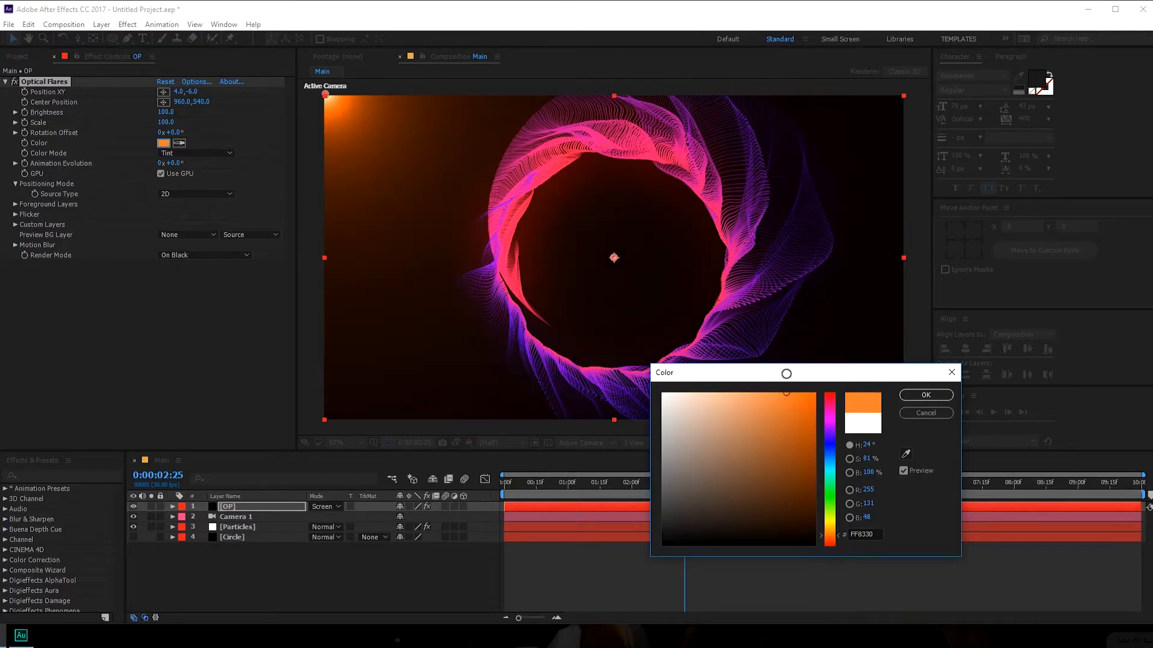
click(926, 395)
drag(325, 97, 308, 87)
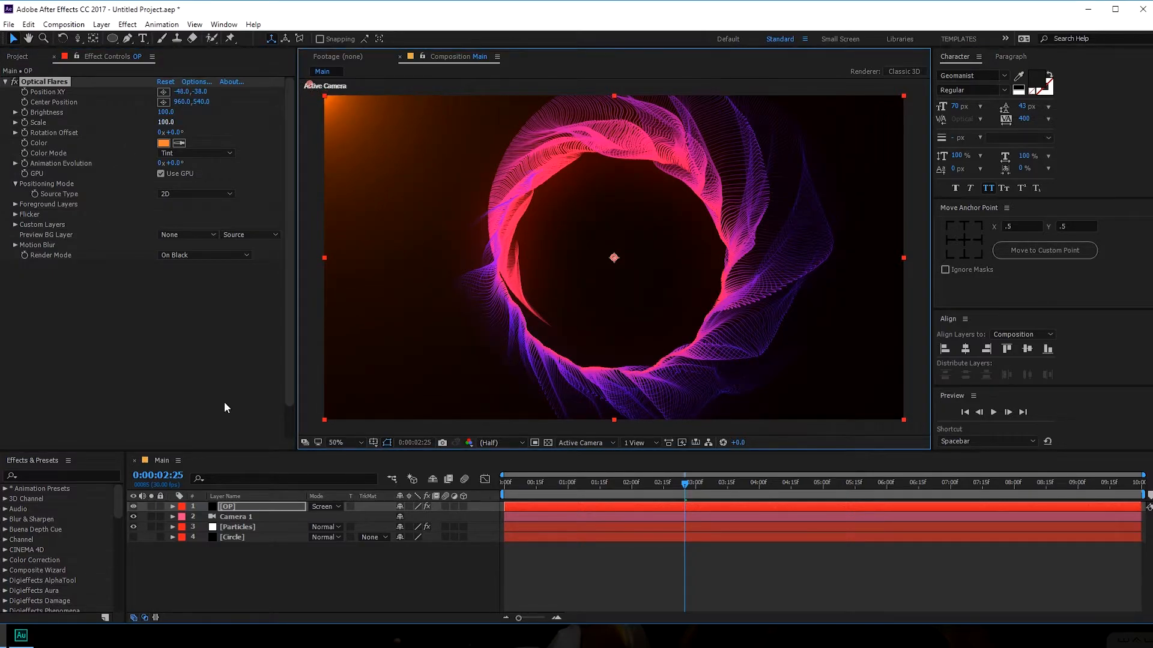
- Duplicate the OP layer and move the copy's flare to the bottom-right corner
click(238, 512)
key(ctrl+d)
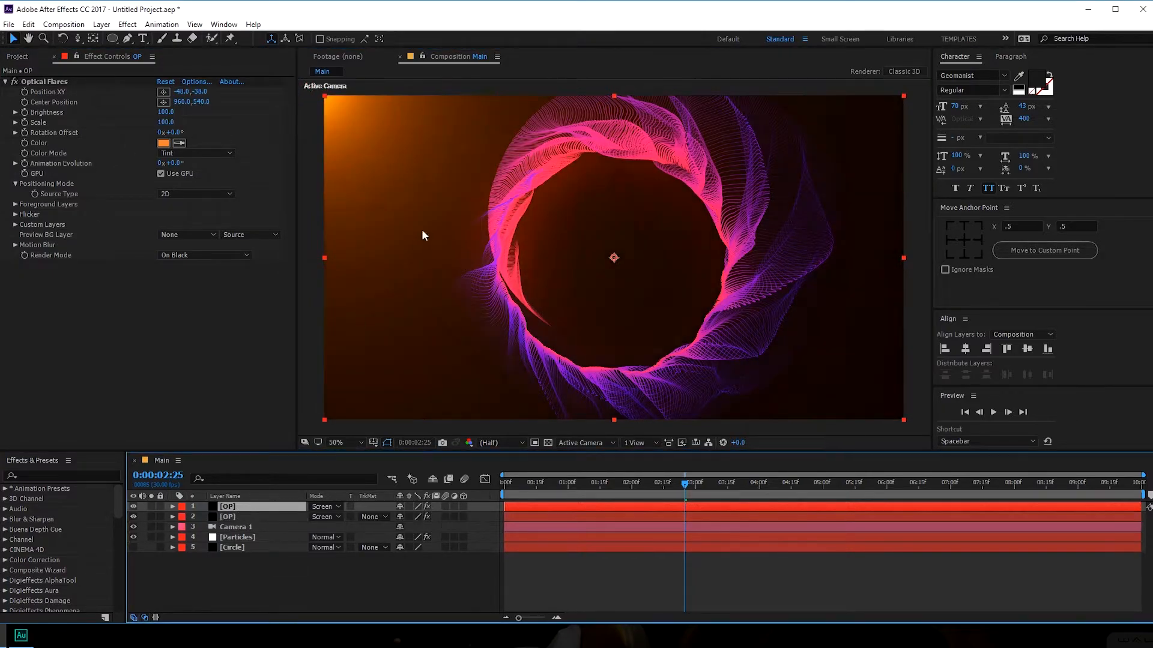
click(96, 82)
scroll(428, 178, down, 2)
scroll(455, 181, up, 1)
drag(469, 178, 767, 349)
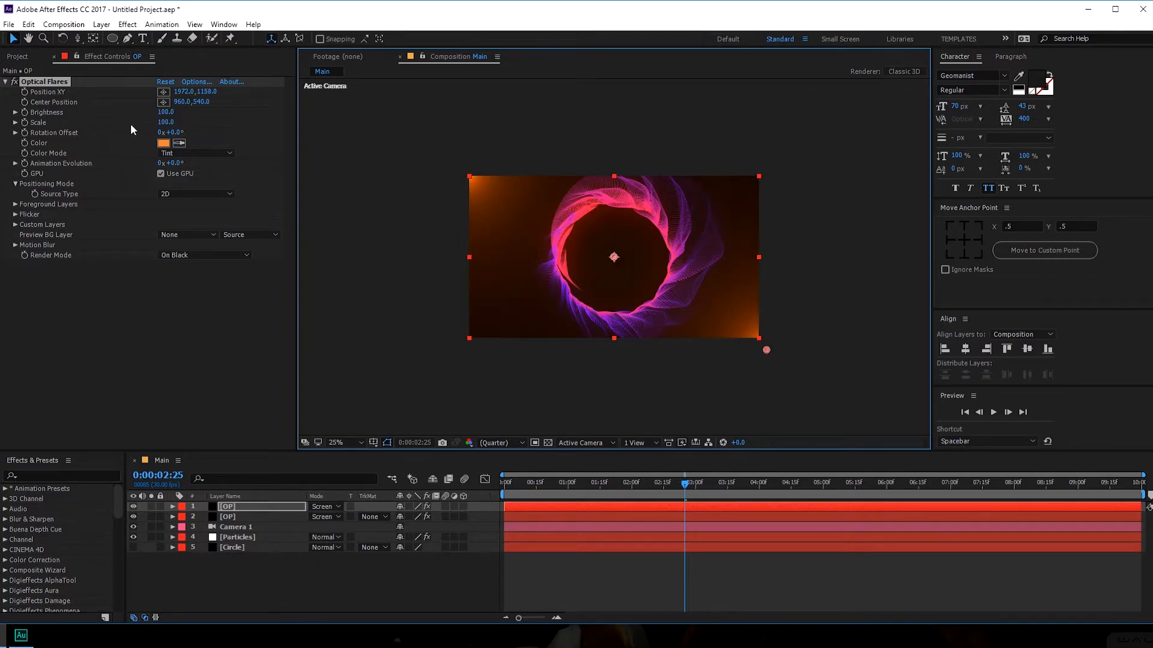
- Recolour the copied flare blue, 3083FF, and return the view to 50%
click(163, 143)
click(838, 460)
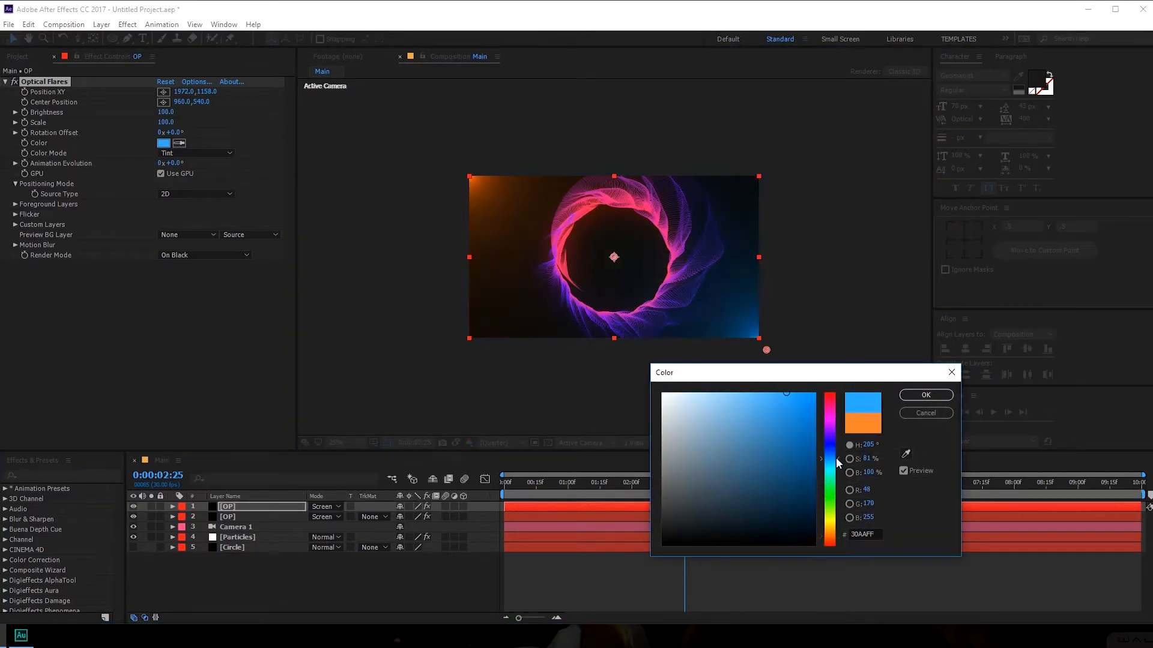
drag(838, 462, 843, 458)
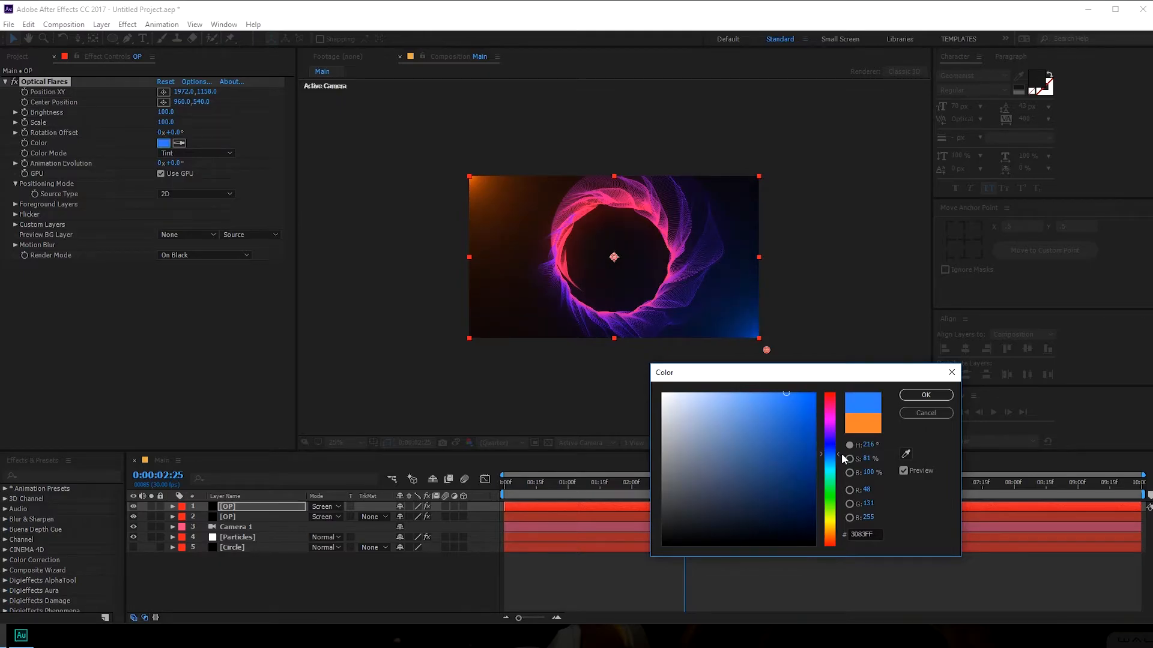
click(926, 395)
key(period)
key(period)
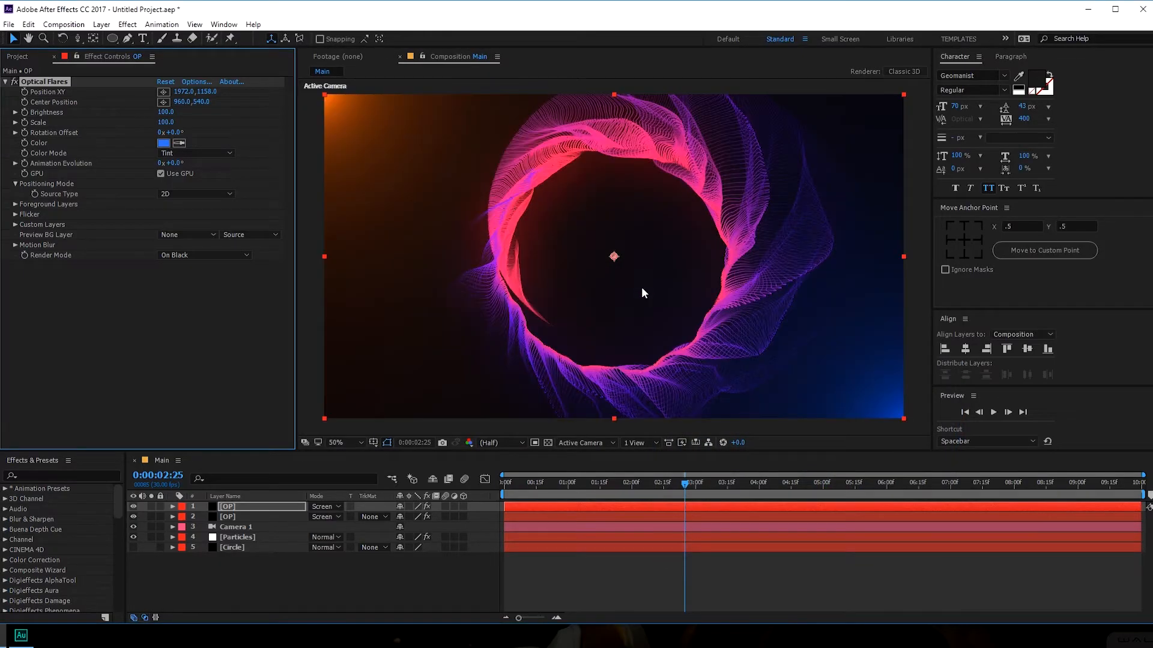
click(213, 544)
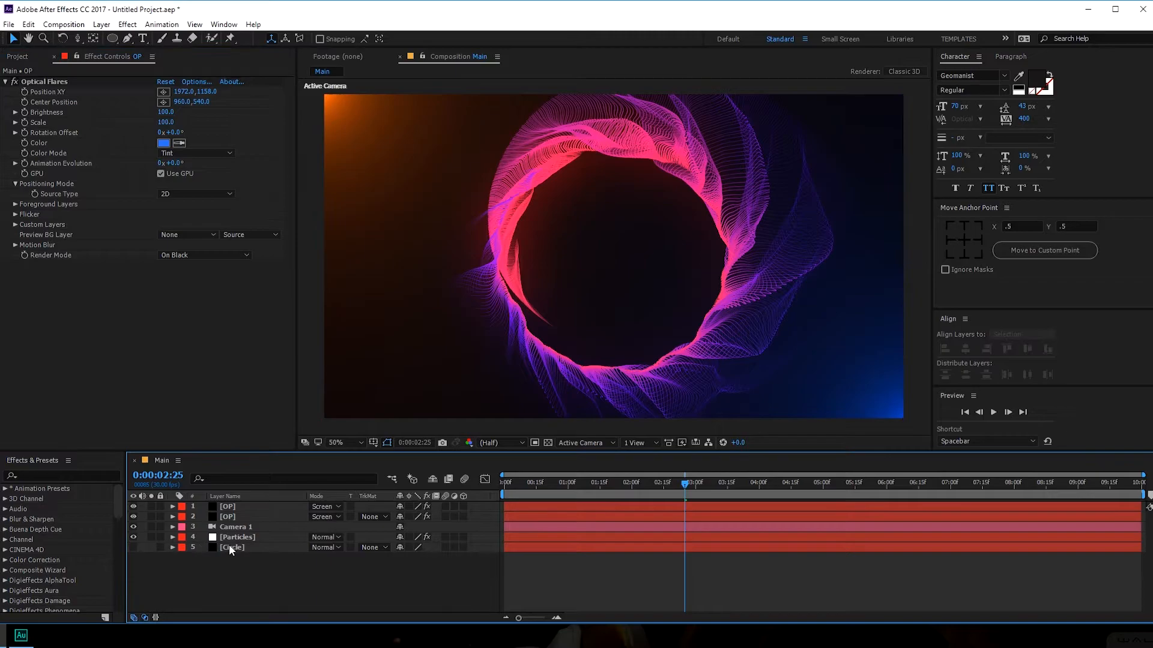
- Duplicate the Particles layer at 0:00:01:12, solo the copy and disable its Glow
drag(683, 485, 594, 482)
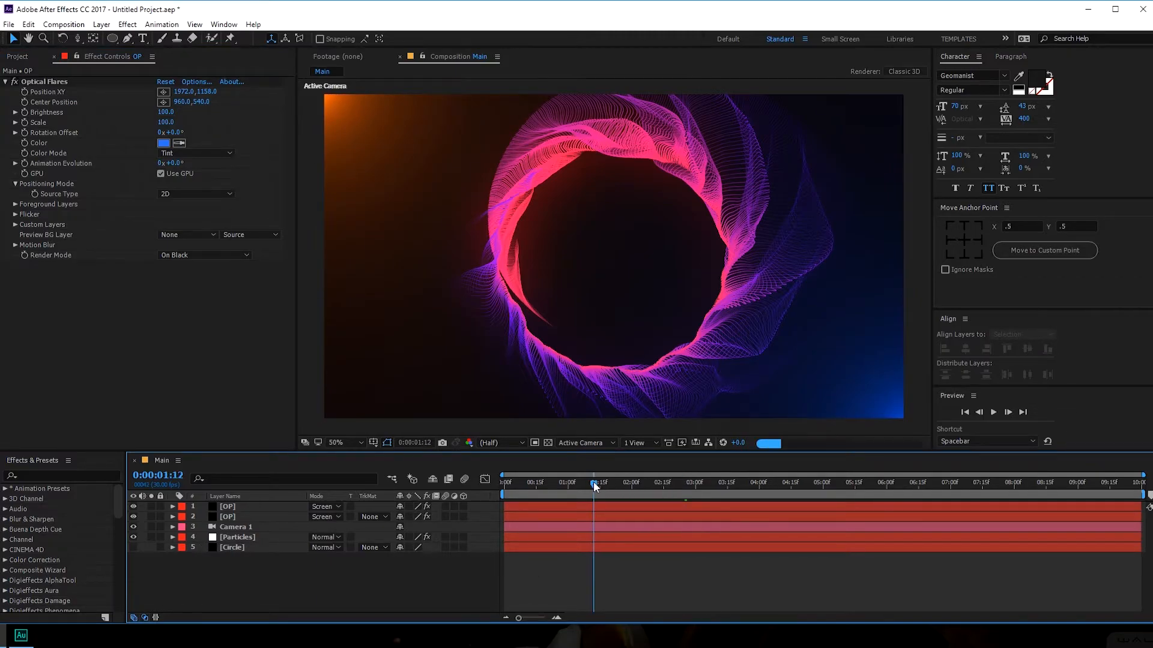
click(290, 538)
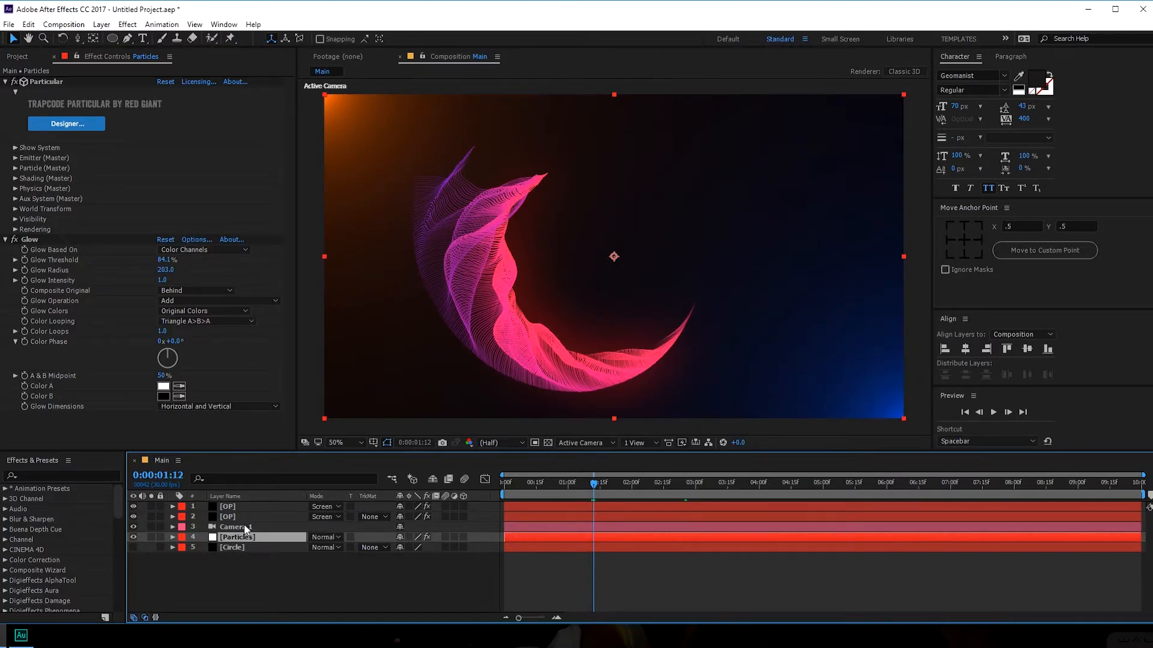
key(ctrl+d)
click(234, 547)
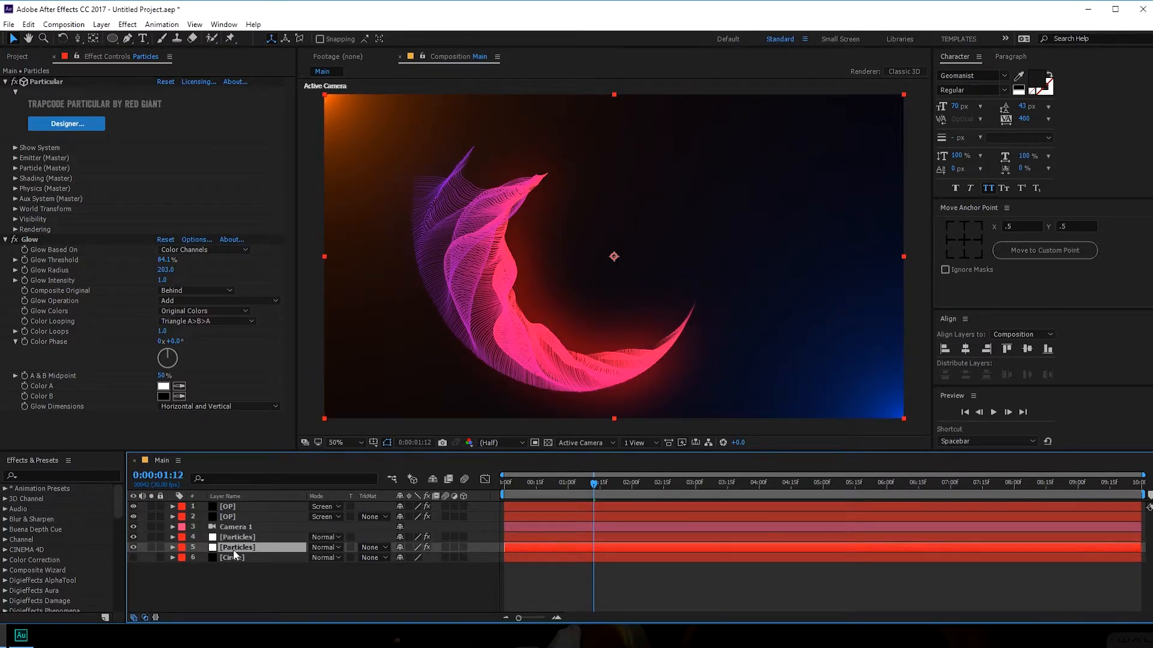
click(152, 547)
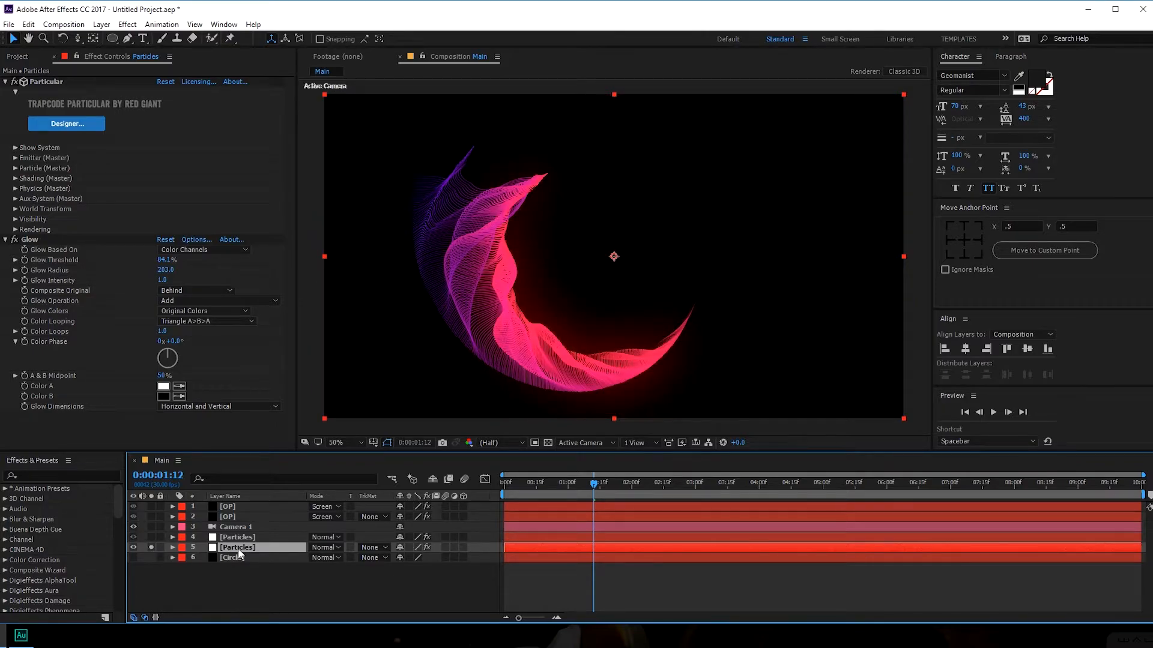
click(6, 239)
click(14, 239)
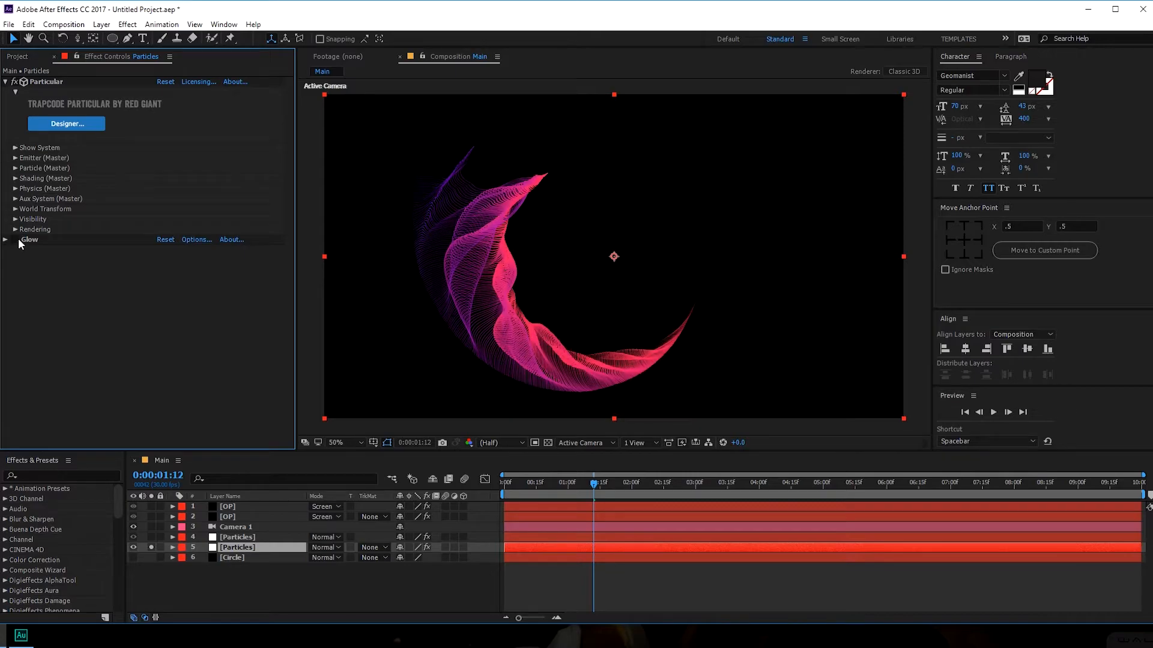
- Set the copy's Particle (Master) Size to 2
click(16, 175)
click(16, 175)
click(16, 172)
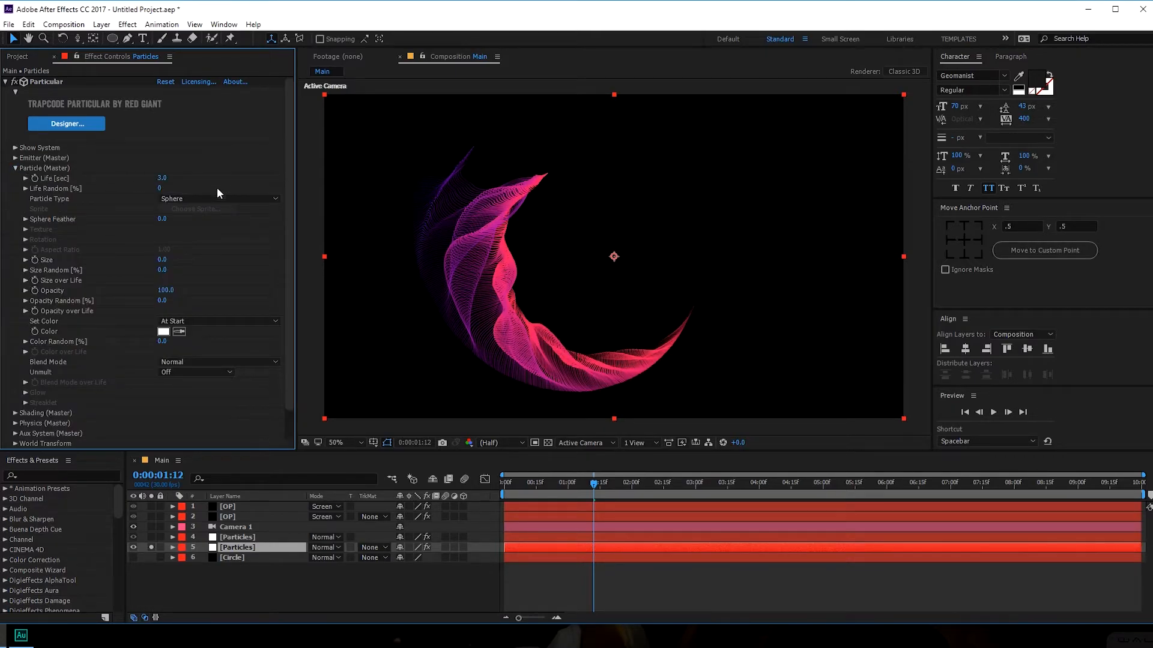
click(163, 260)
text(2)
key(Return)
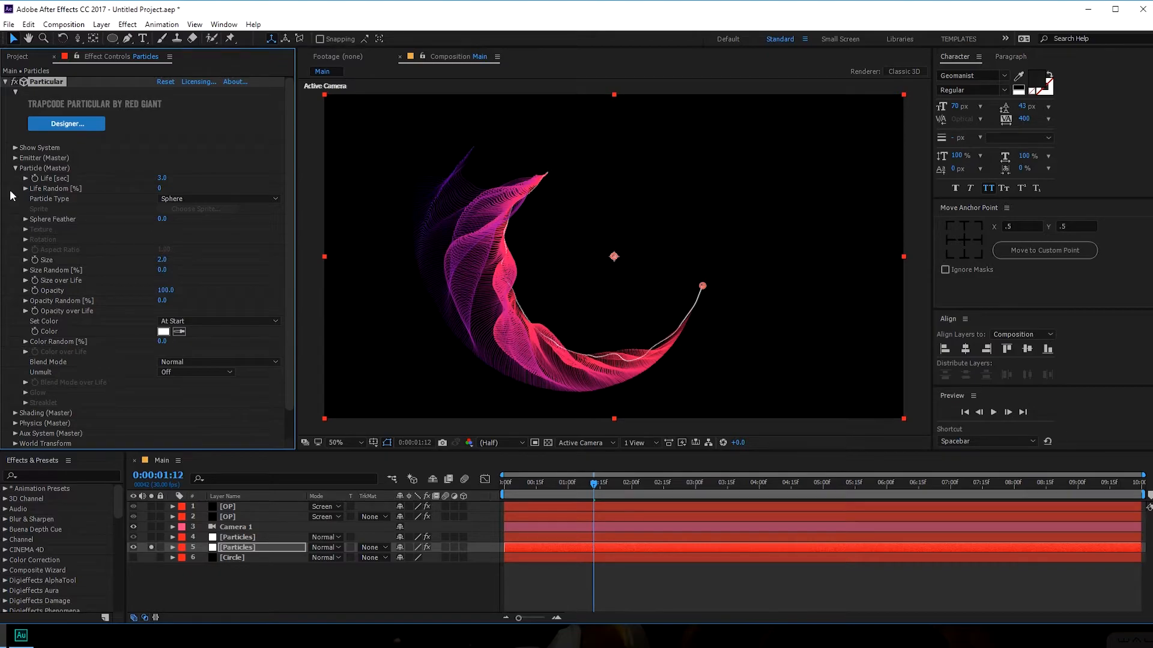
click(16, 168)
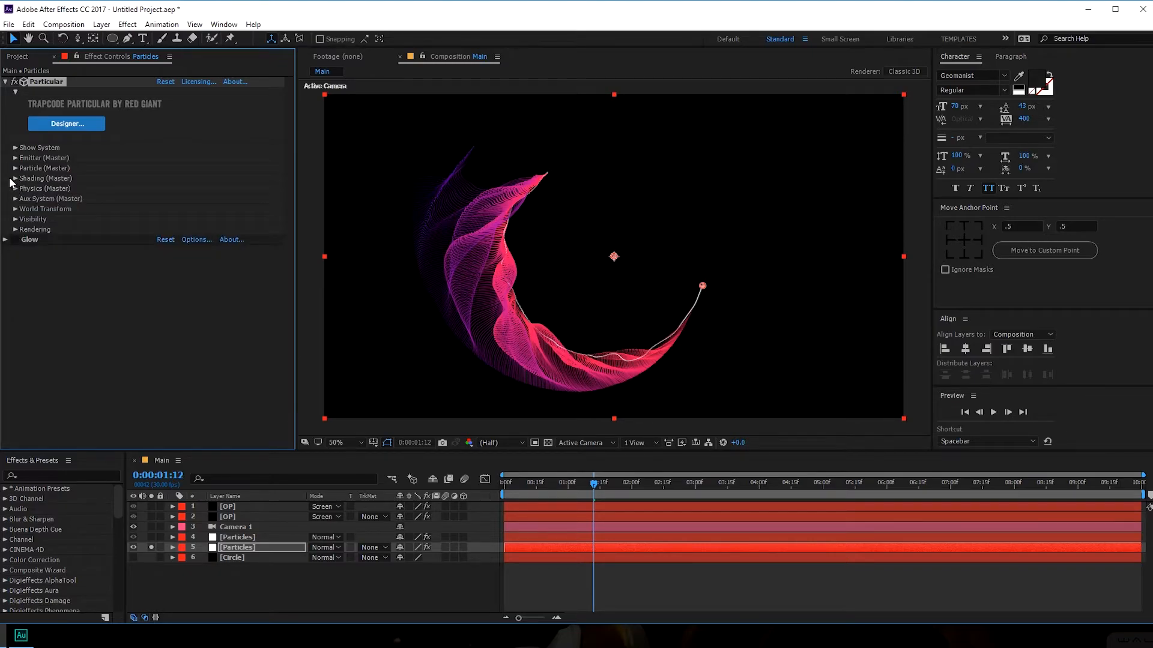
- Set the copy's Aux System Emit to Off
click(15, 199)
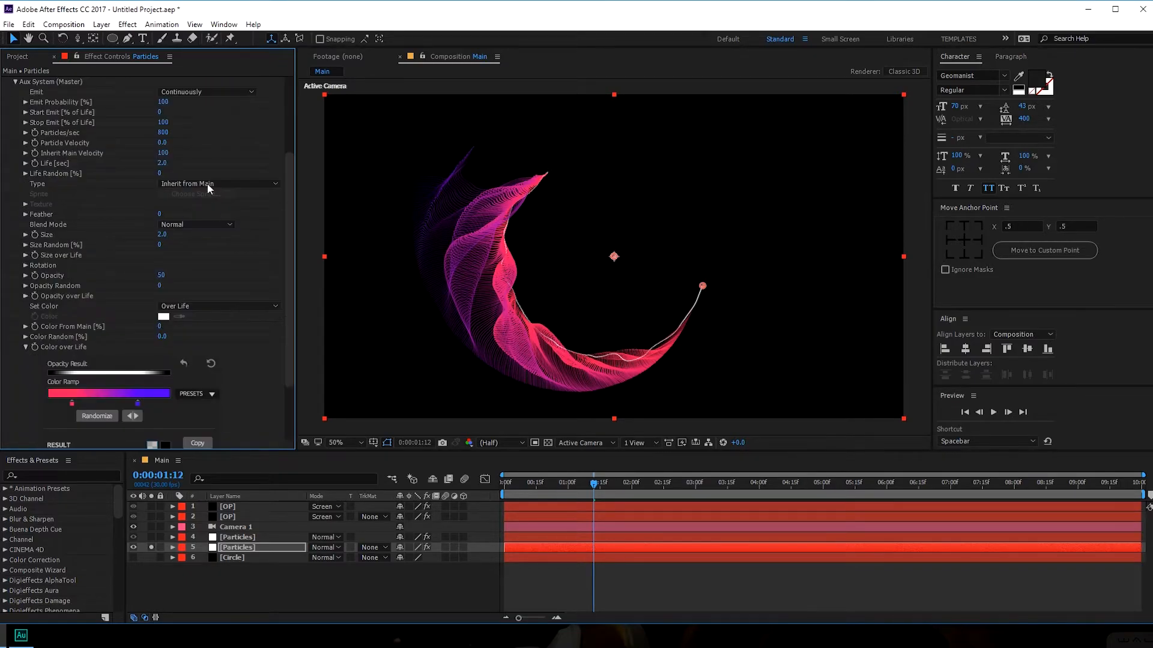
scroll(222, 155, up, 3)
click(211, 171)
click(198, 183)
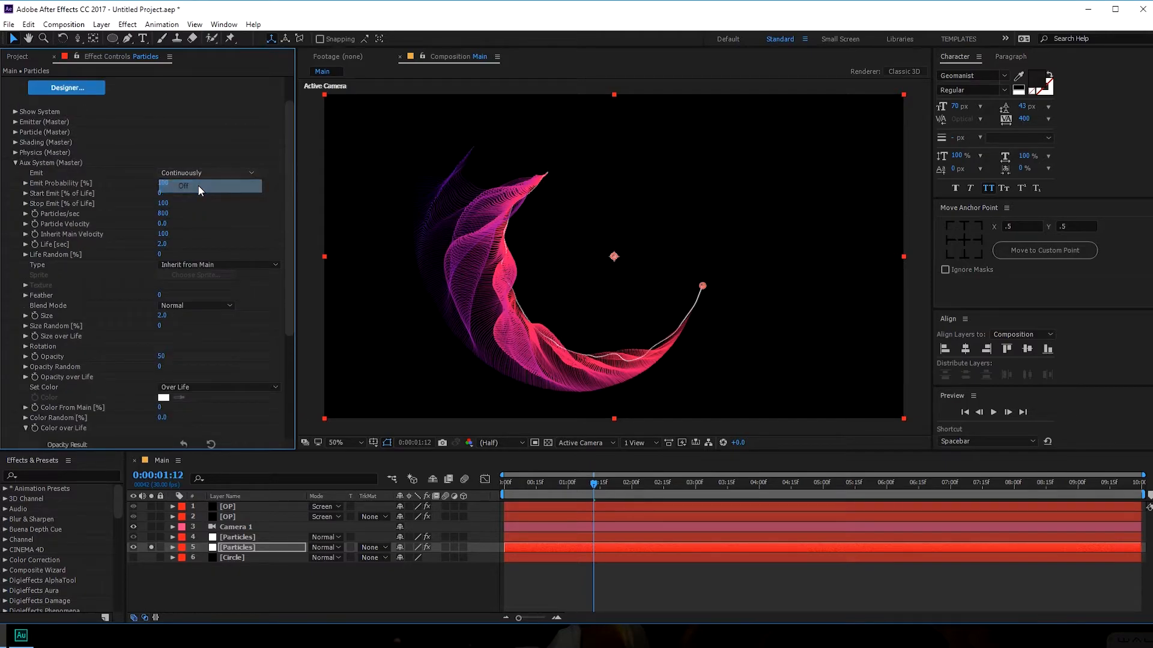
click(15, 164)
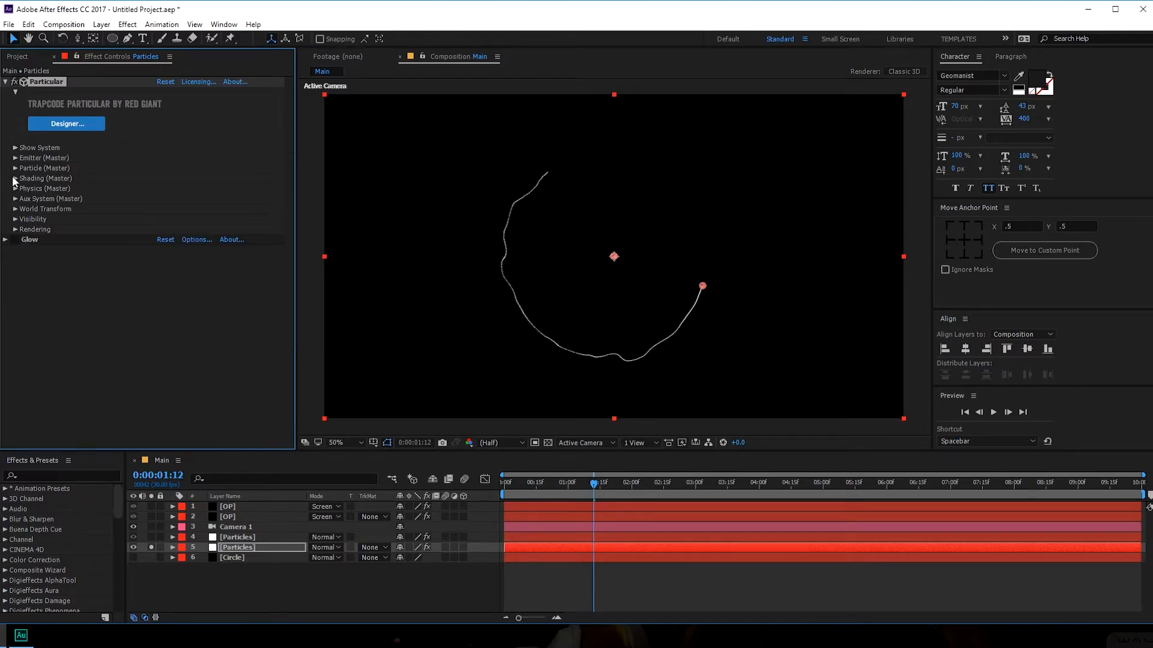
- Set Emitter Velocity to 545 and narrow Direction Spread to 21%
click(15, 168)
click(15, 158)
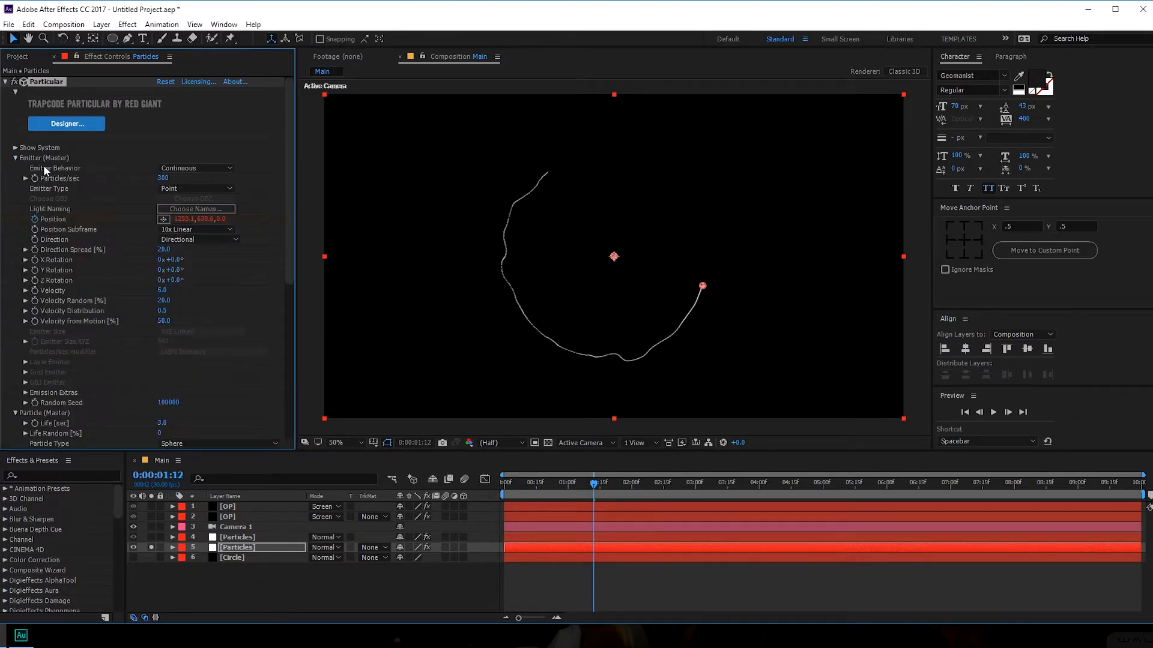
click(162, 290)
text(555)
key(Return)
drag(190, 286, 184, 287)
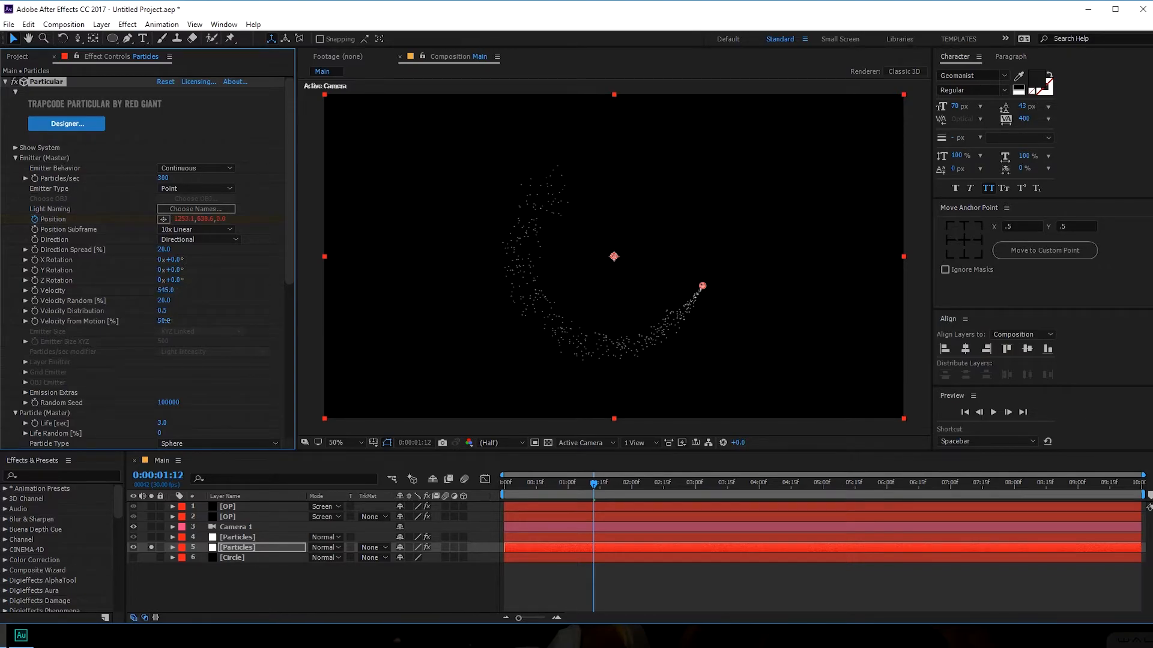
drag(161, 322, 215, 315)
key(ctrl+z)
drag(169, 251, 170, 259)
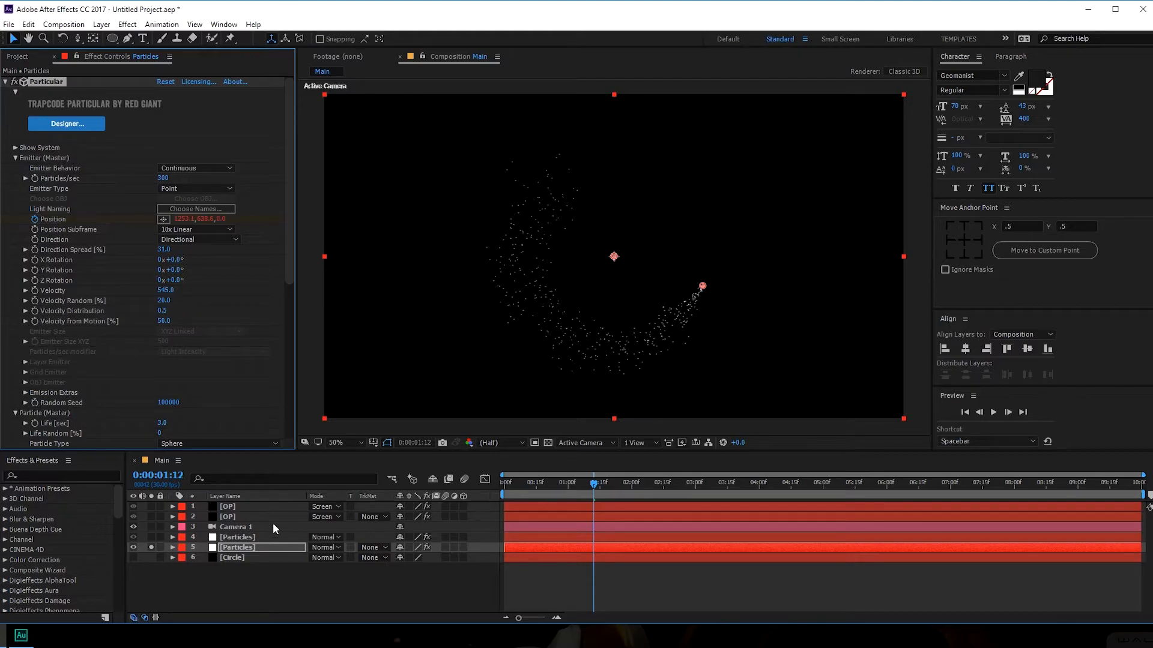
- Unsolo the dust copy and raise Particles/sec to 2530 and Velocity from Motion to 85
click(151, 547)
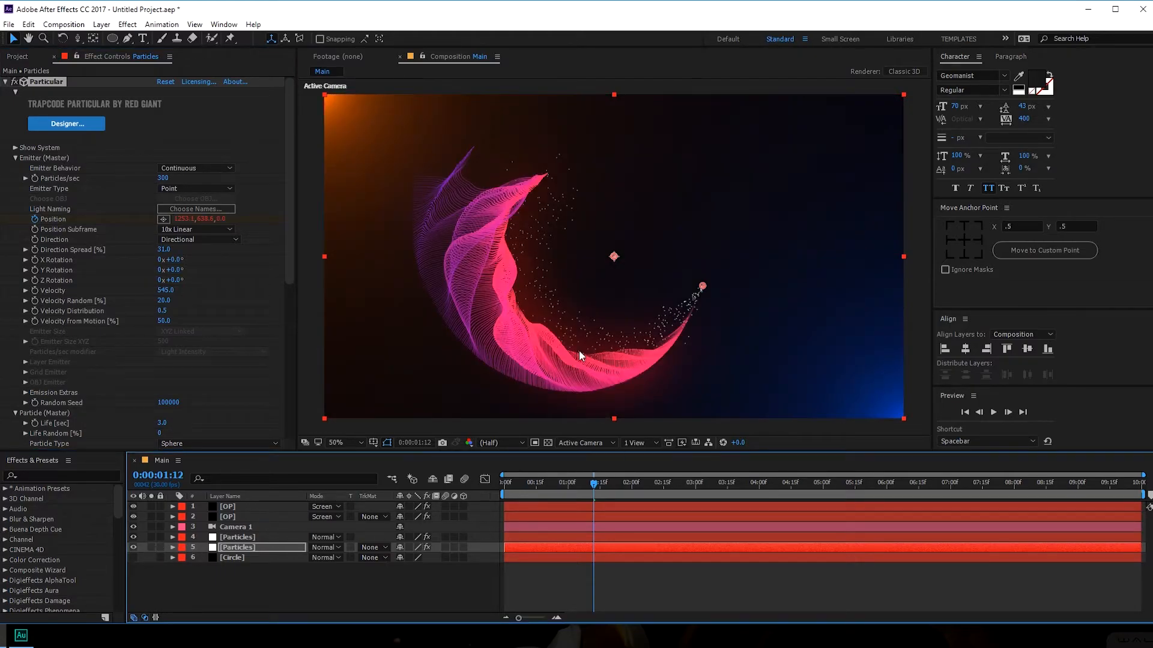
mouse_move(588, 484)
mouse_down()
mouse_move(539, 485)
mouse_move(590, 484)
mouse_up()
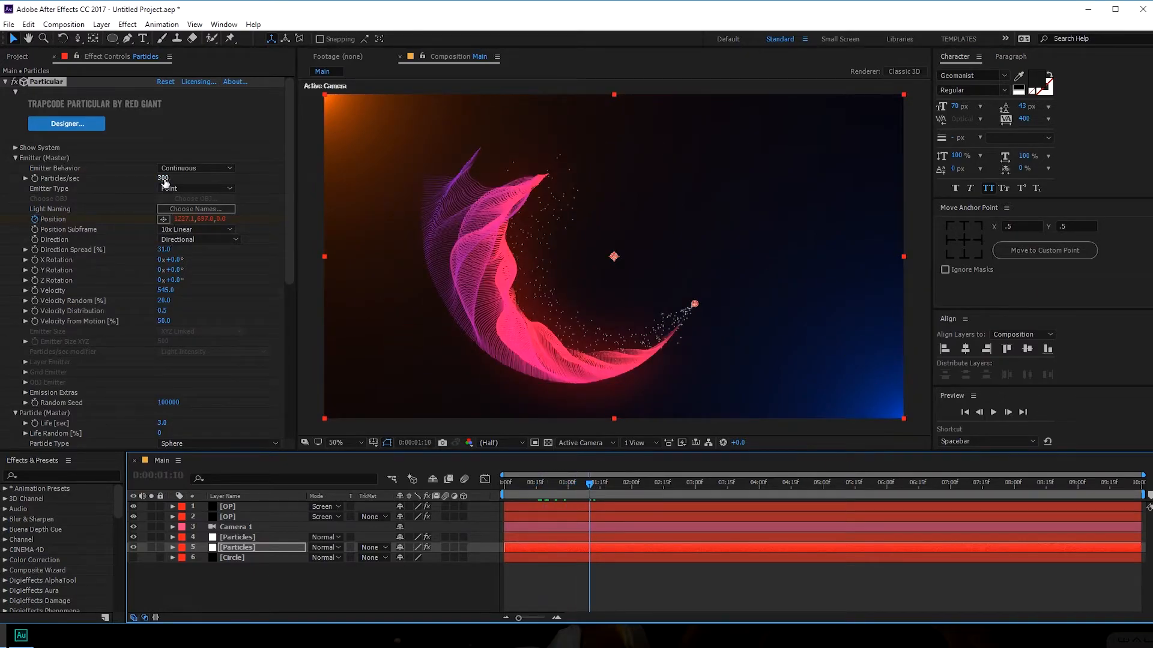
drag(165, 180, 209, 187)
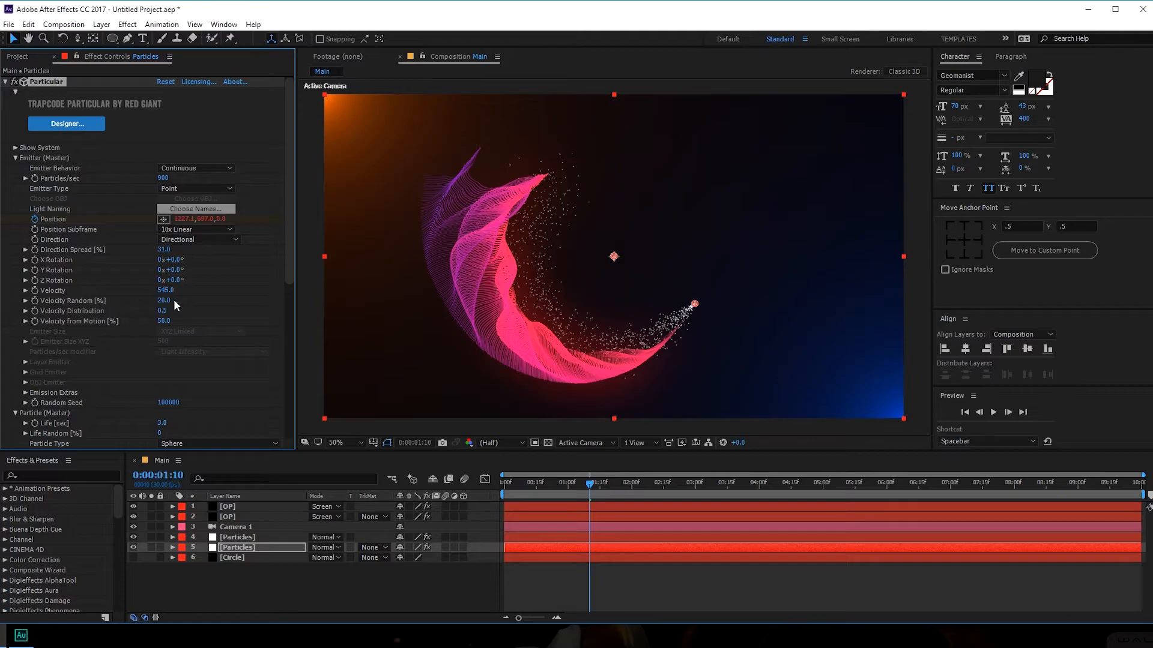
drag(164, 320, 177, 316)
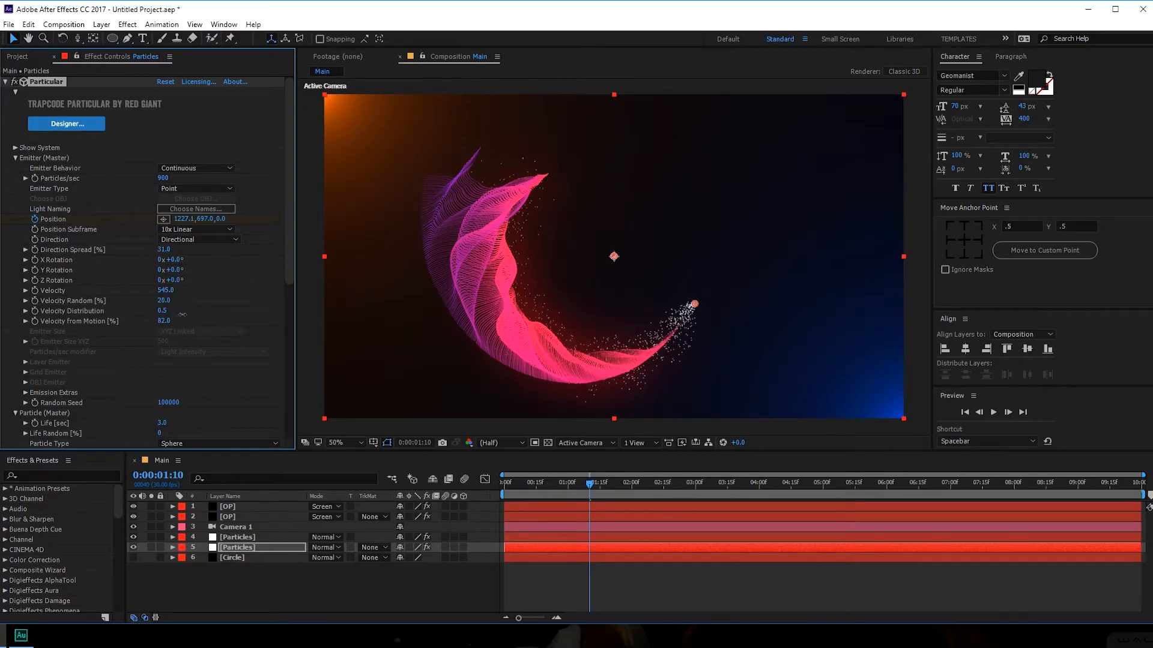
drag(178, 317, 178, 314)
drag(179, 313, 180, 313)
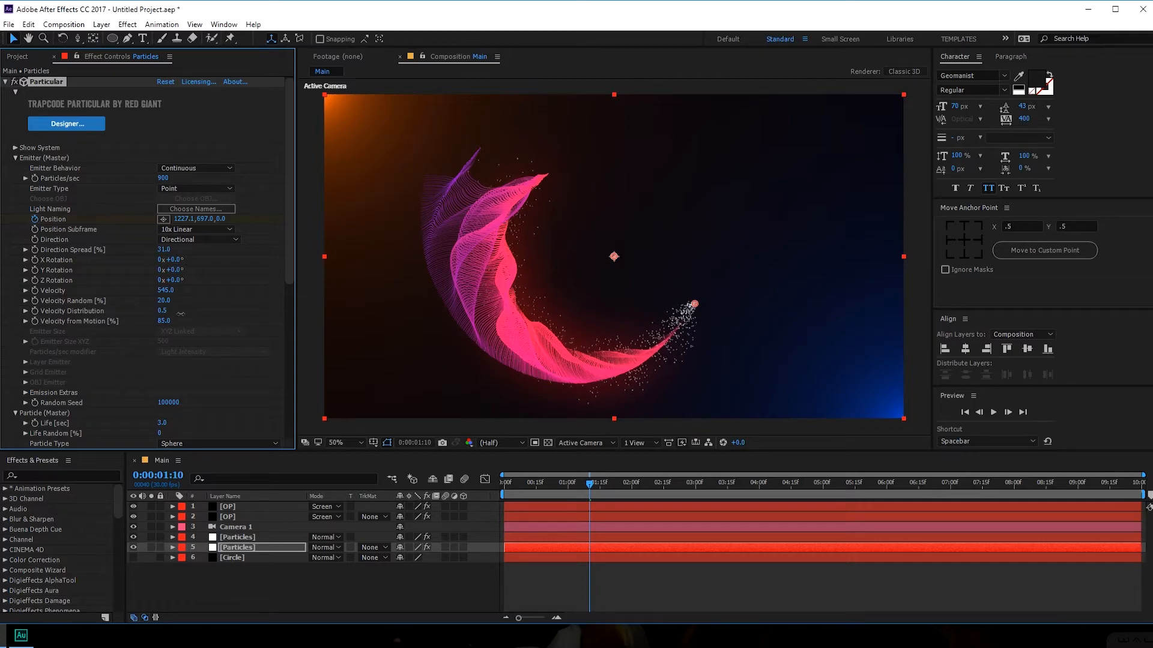
drag(161, 181, 267, 186)
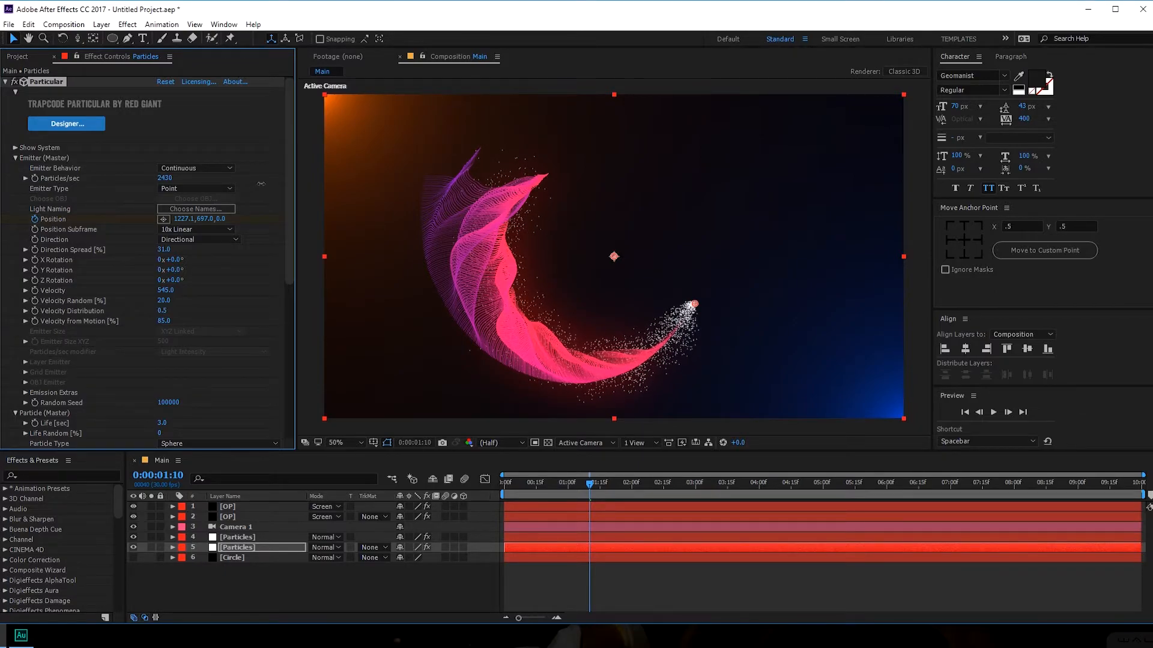
drag(261, 184, 267, 184)
- Give Size over Life a falling curve that holds, then tapers the particles off
click(15, 157)
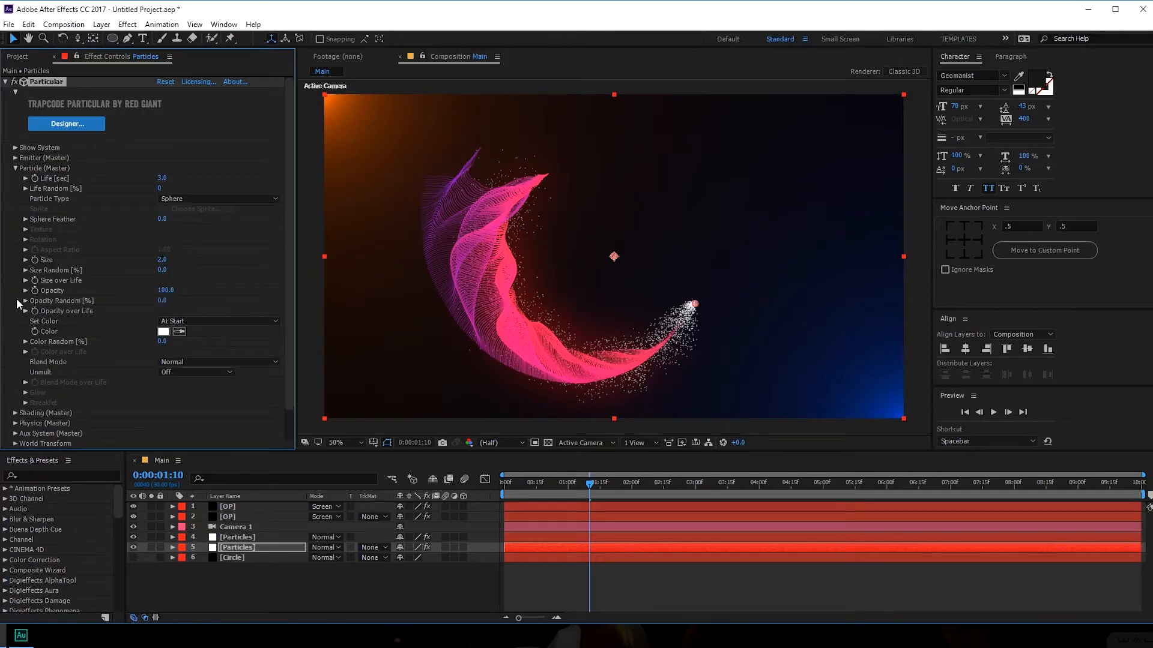
click(26, 280)
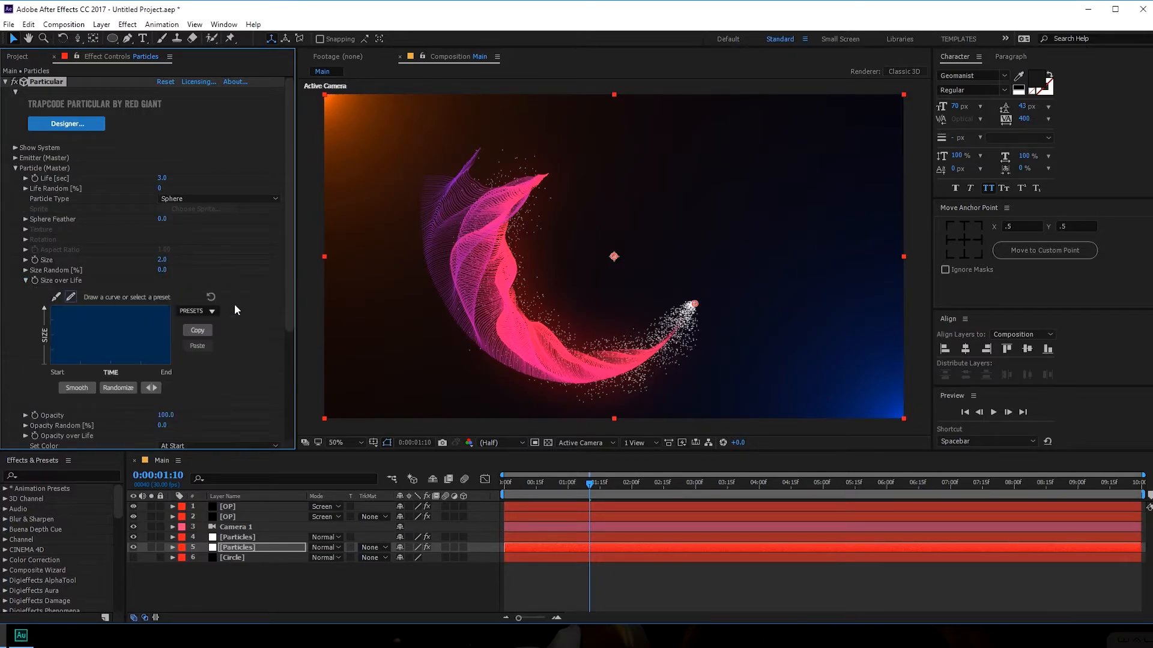
click(197, 349)
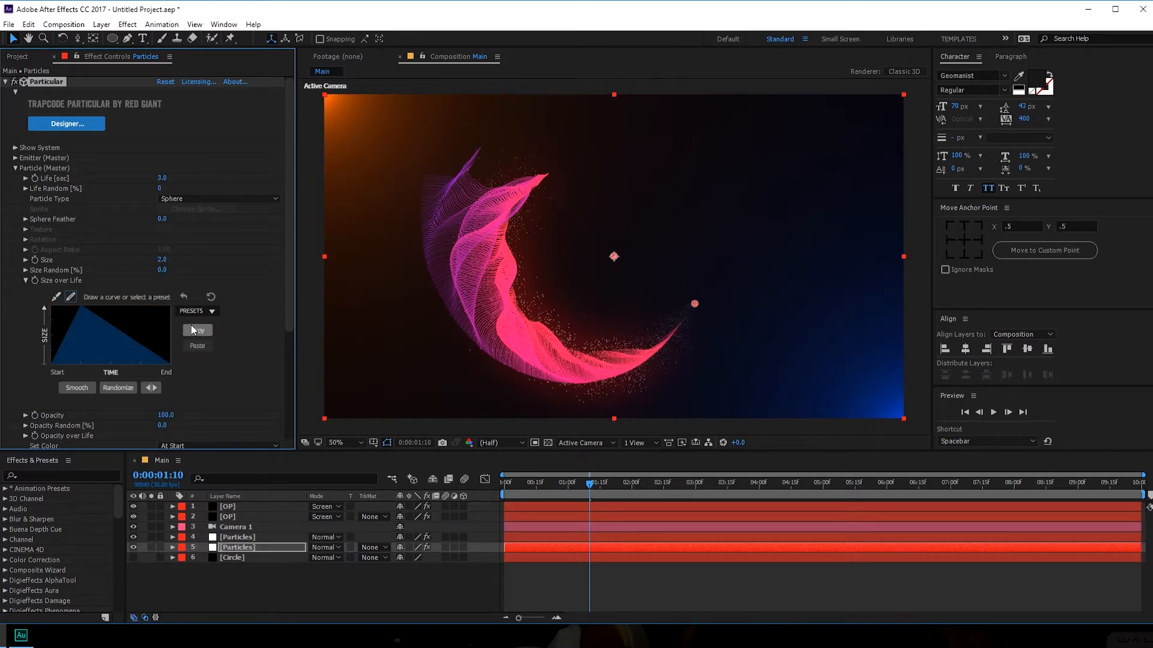
click(195, 312)
click(205, 335)
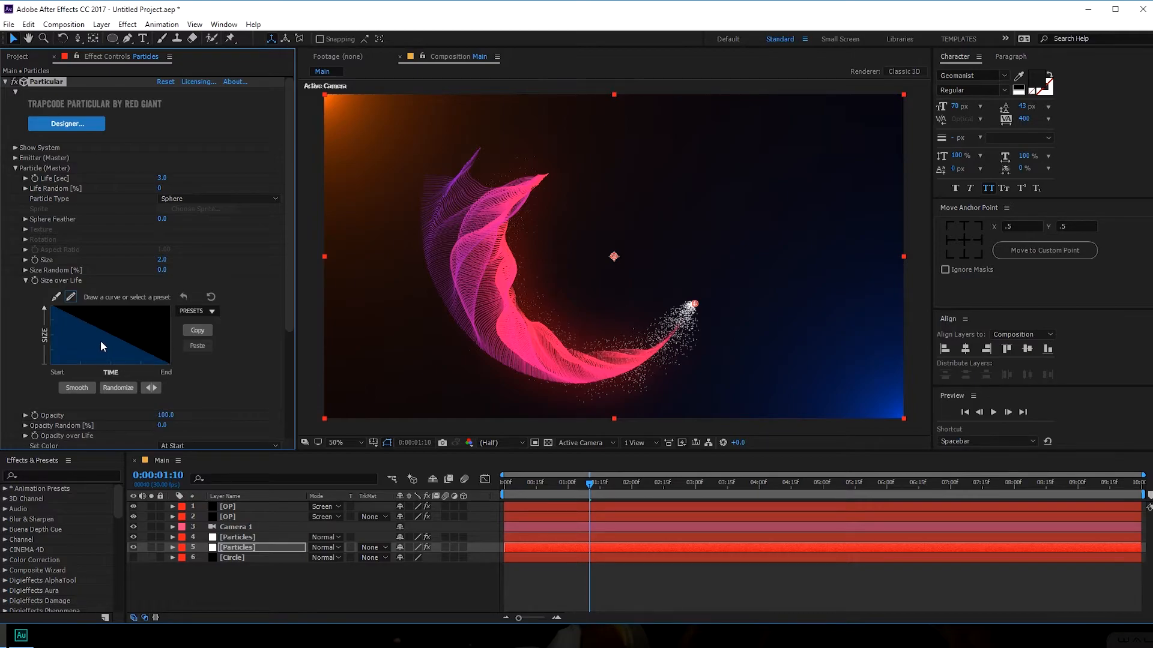
mouse_move(48, 302)
mouse_down()
mouse_move(83, 310)
mouse_move(100, 337)
mouse_move(89, 316)
mouse_move(64, 310)
mouse_move(103, 336)
mouse_up()
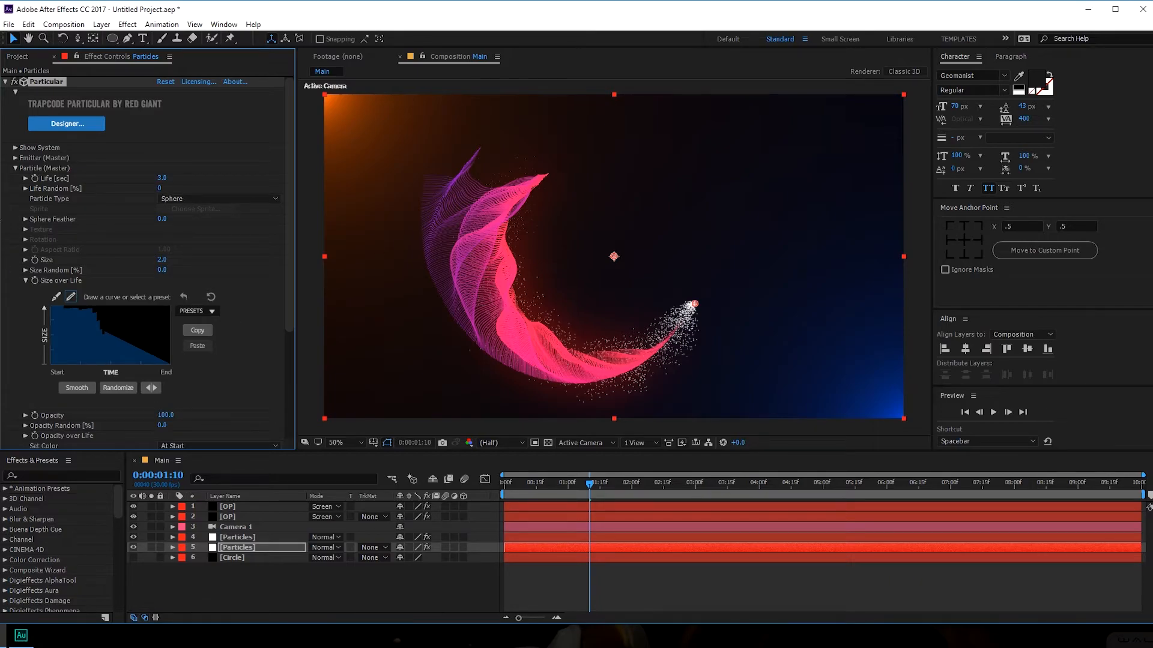
click(25, 281)
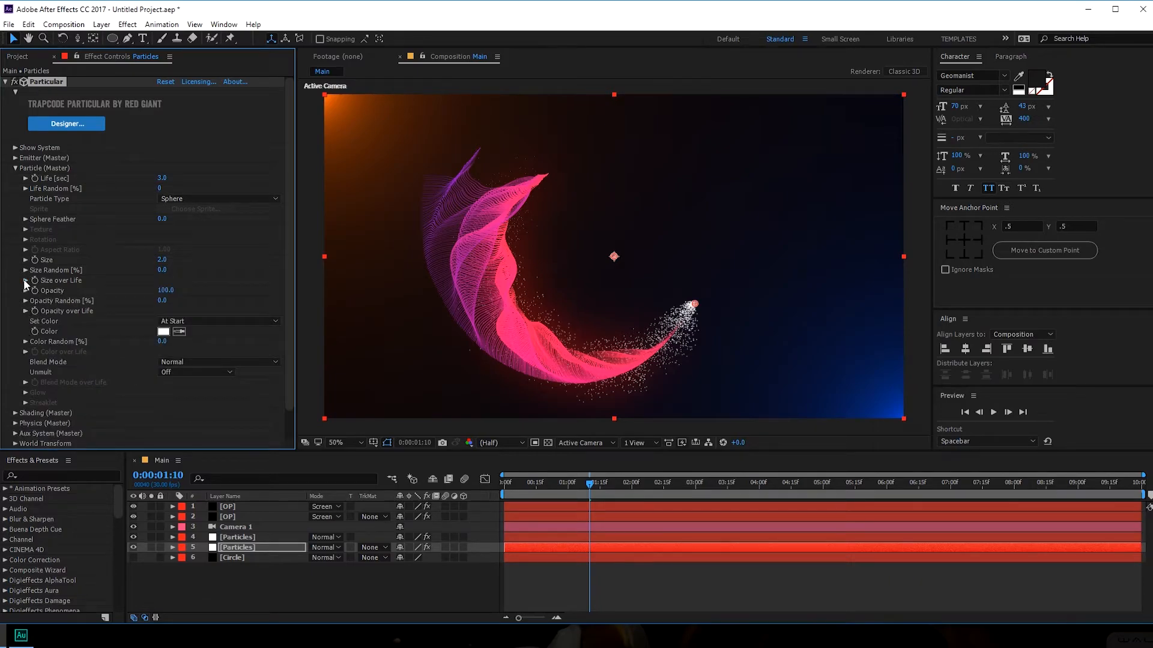
- Set Opacity over Life to a falling ramp so particles fade out
click(25, 311)
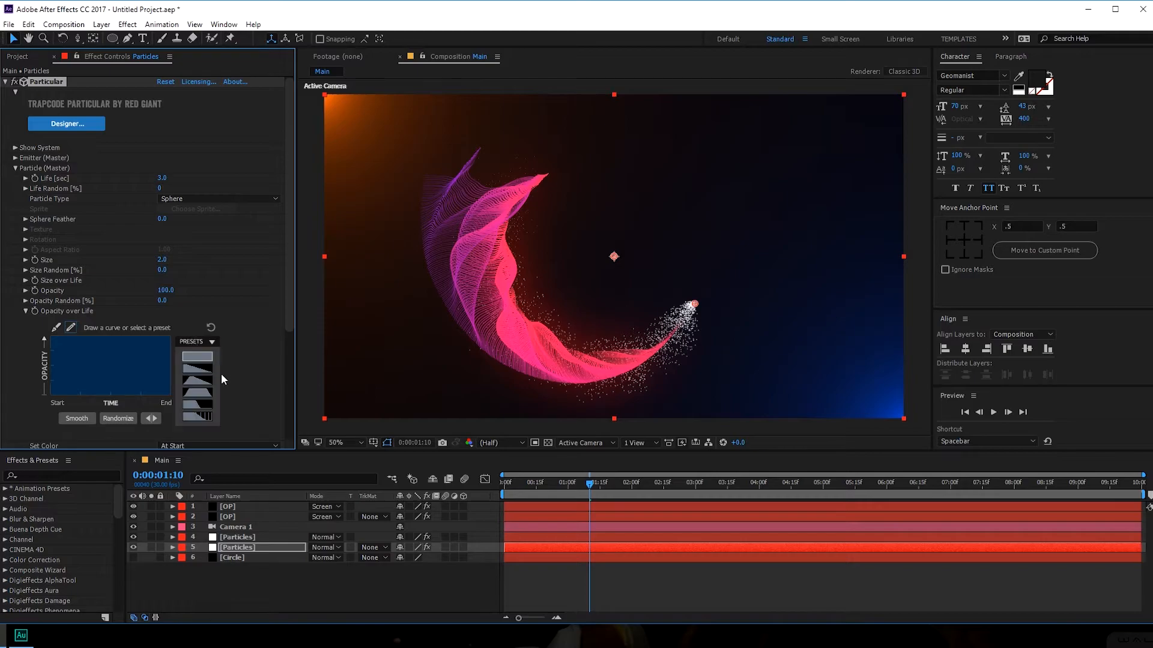
click(197, 380)
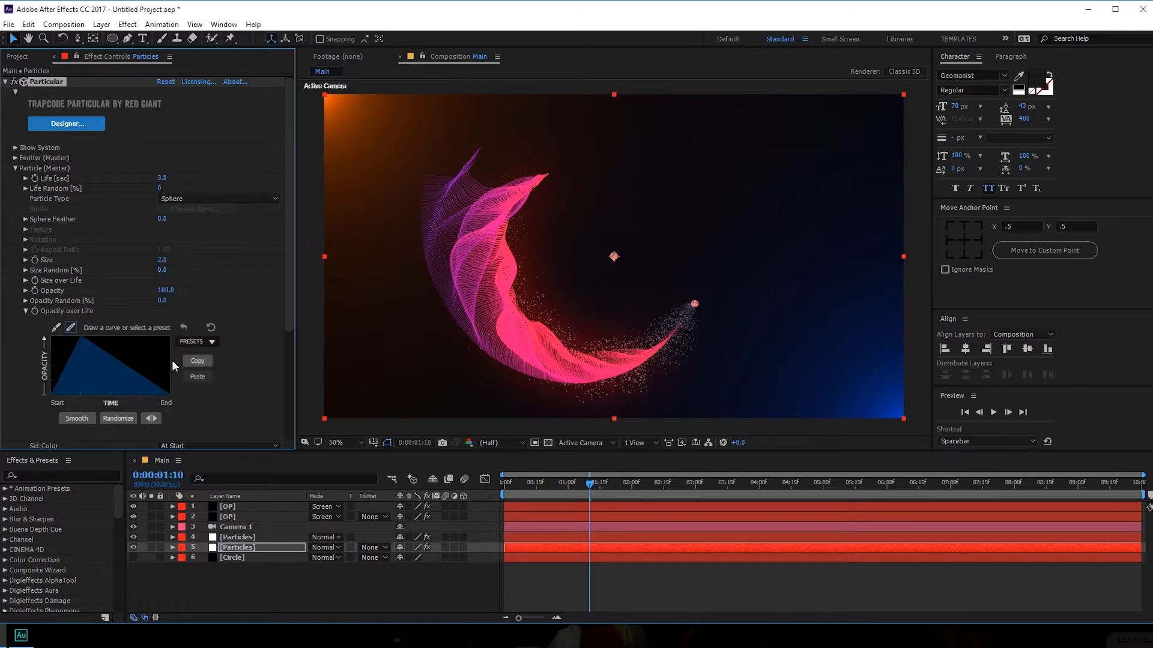
click(210, 342)
click(198, 396)
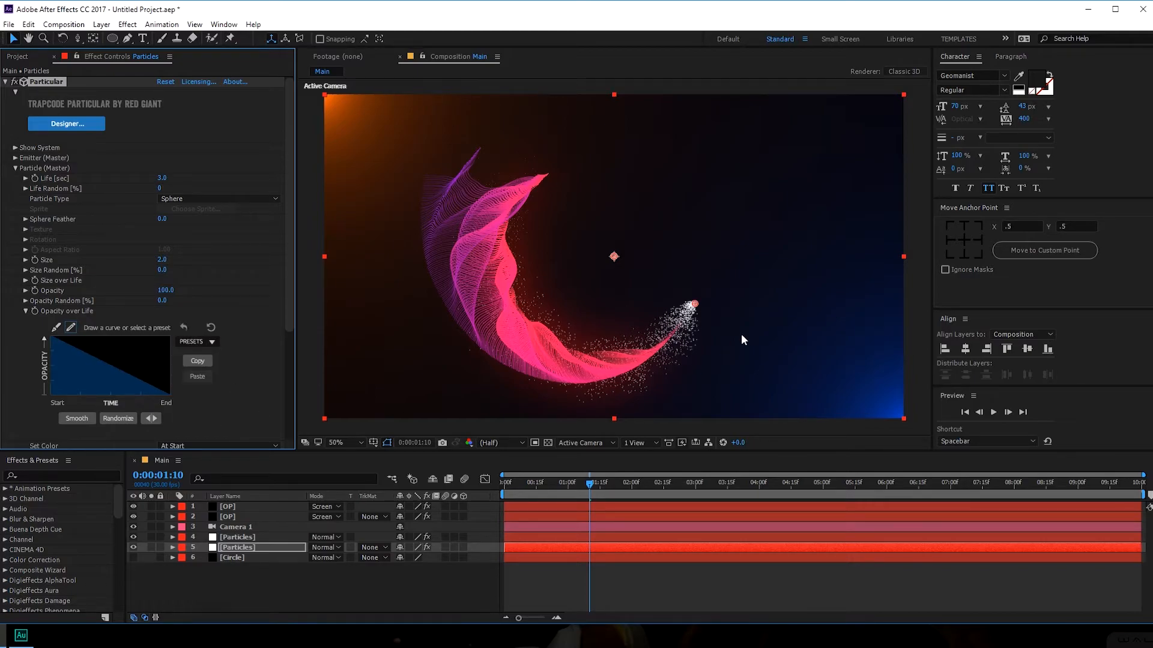
click(26, 311)
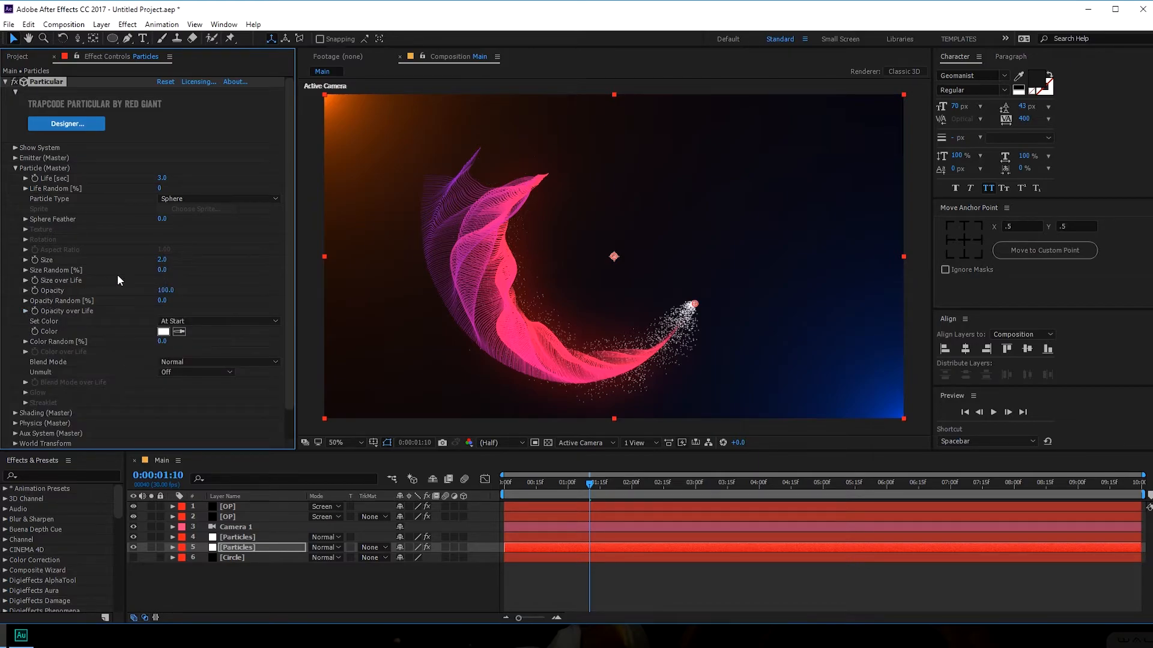
- Set Size Random to 40% and switch Set Color to Over Life
click(162, 274)
text(20)
click(163, 270)
text(40)
key(Return)
click(215, 322)
click(204, 345)
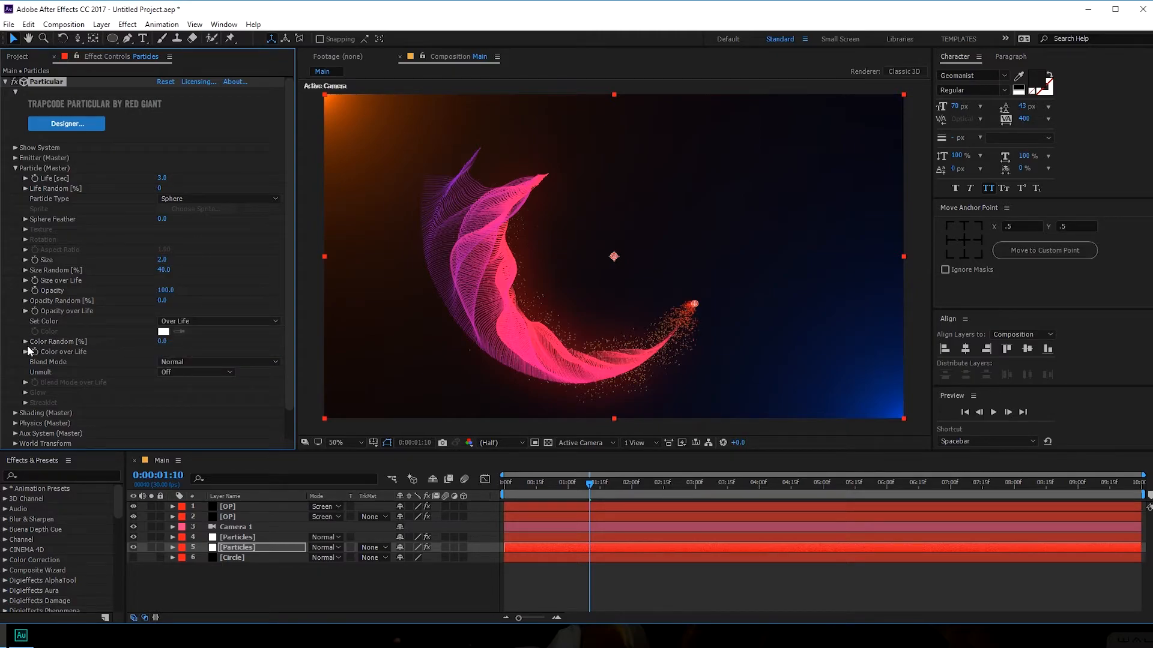
- Apply the white-to-black Color over Life preset and pull both ramp stops inward
click(26, 352)
click(211, 365)
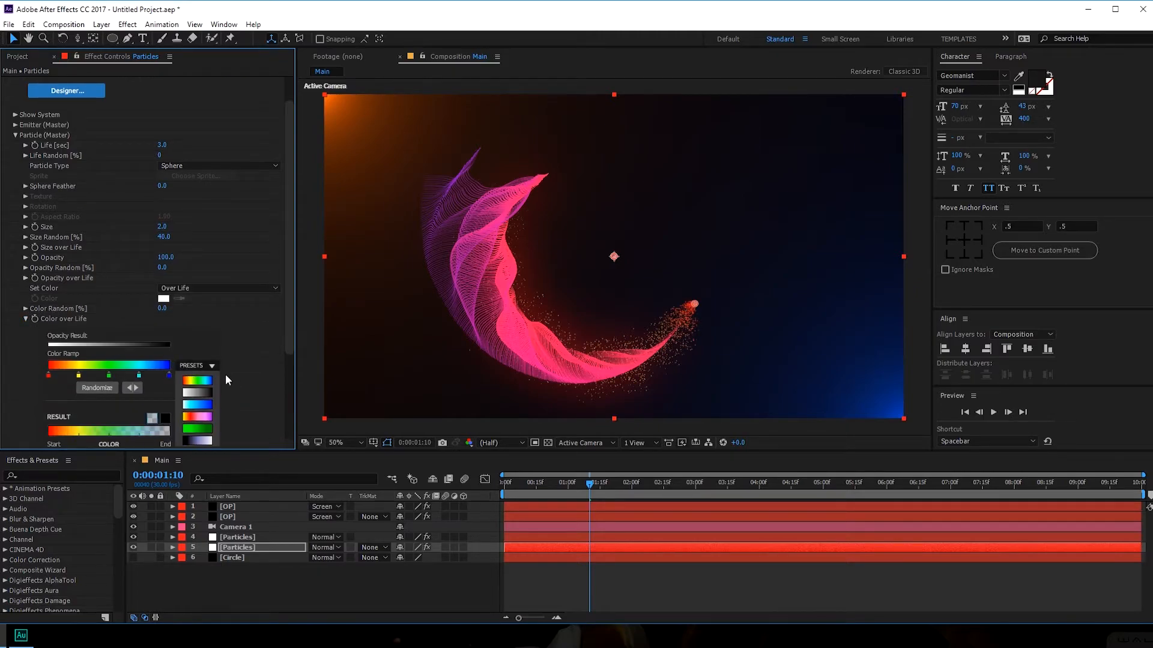
click(197, 392)
drag(48, 377, 69, 376)
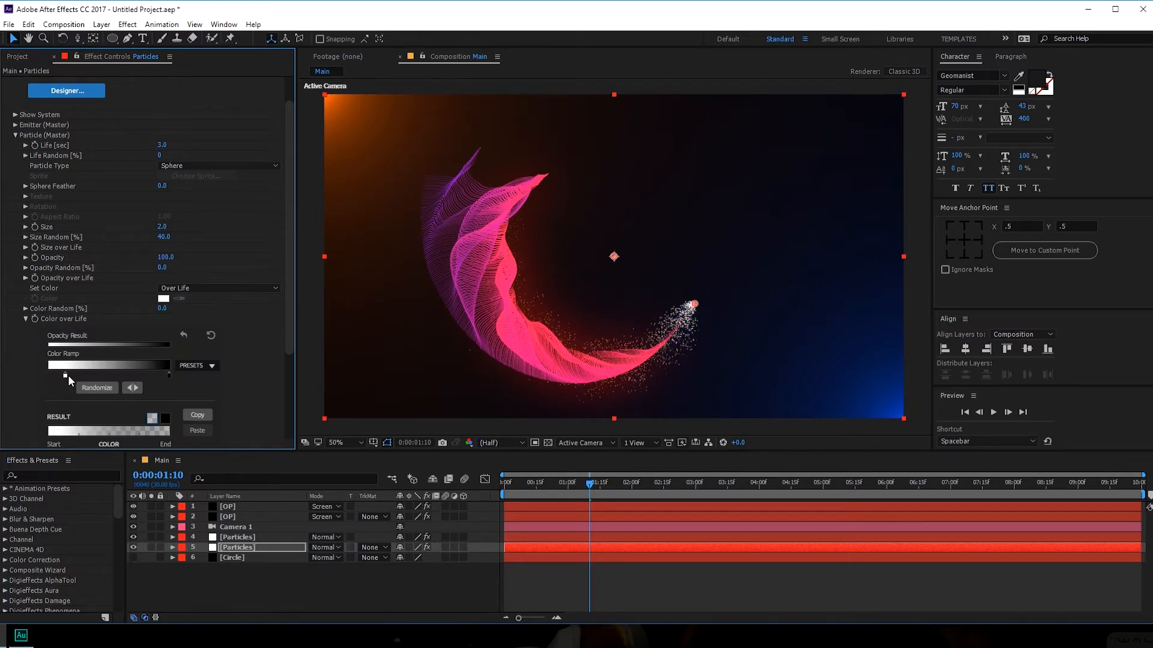
drag(168, 378, 141, 378)
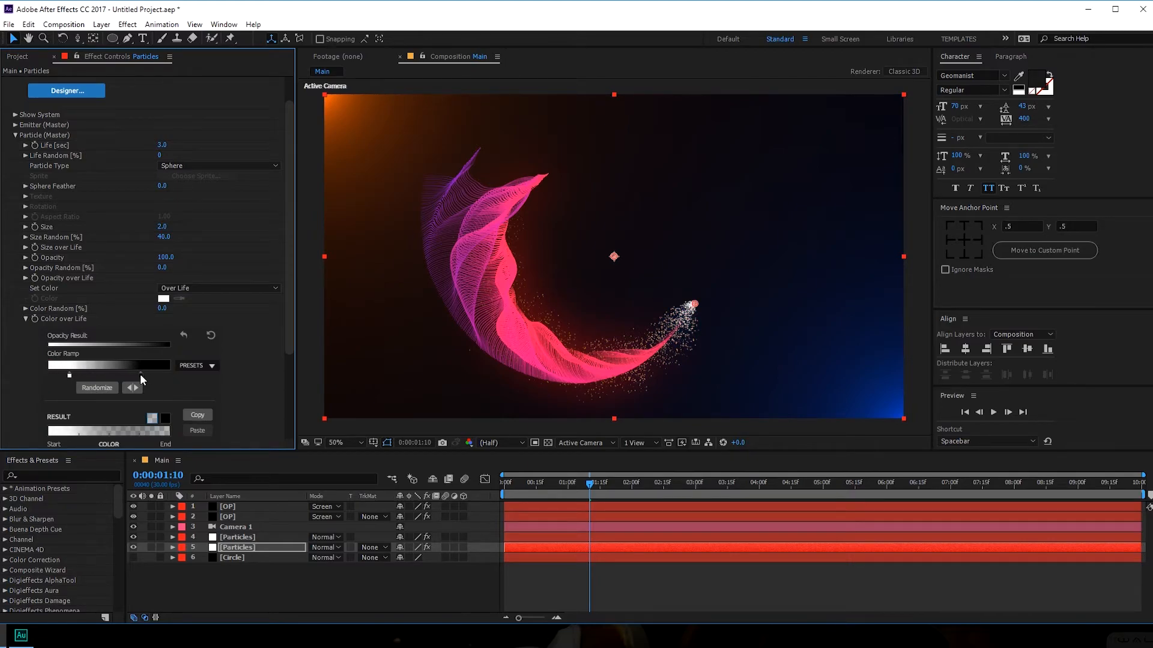
- Colour the ramp's start stop pink and its end stop purple
double_click(70, 376)
click(827, 400)
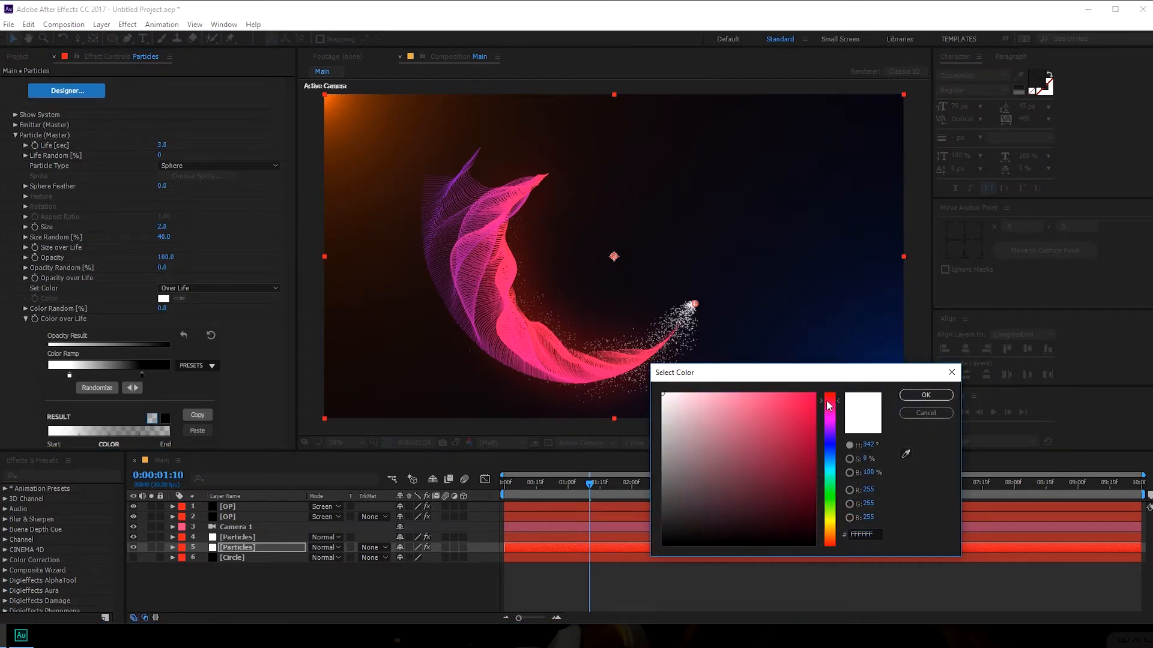
click(926, 395)
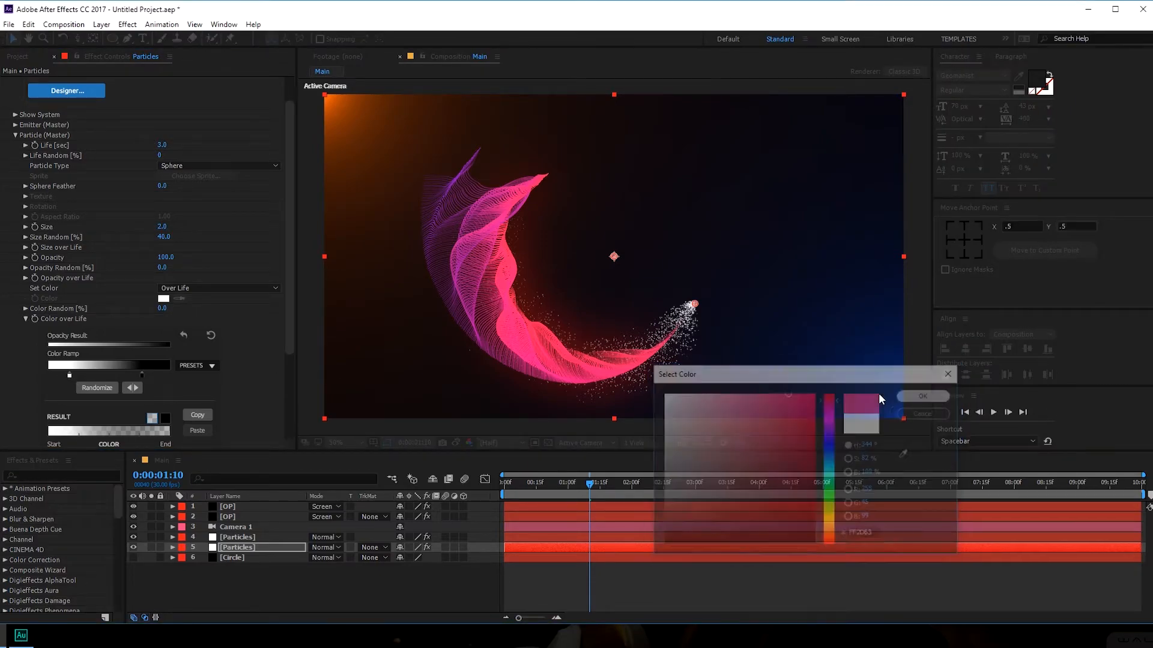
double_click(140, 374)
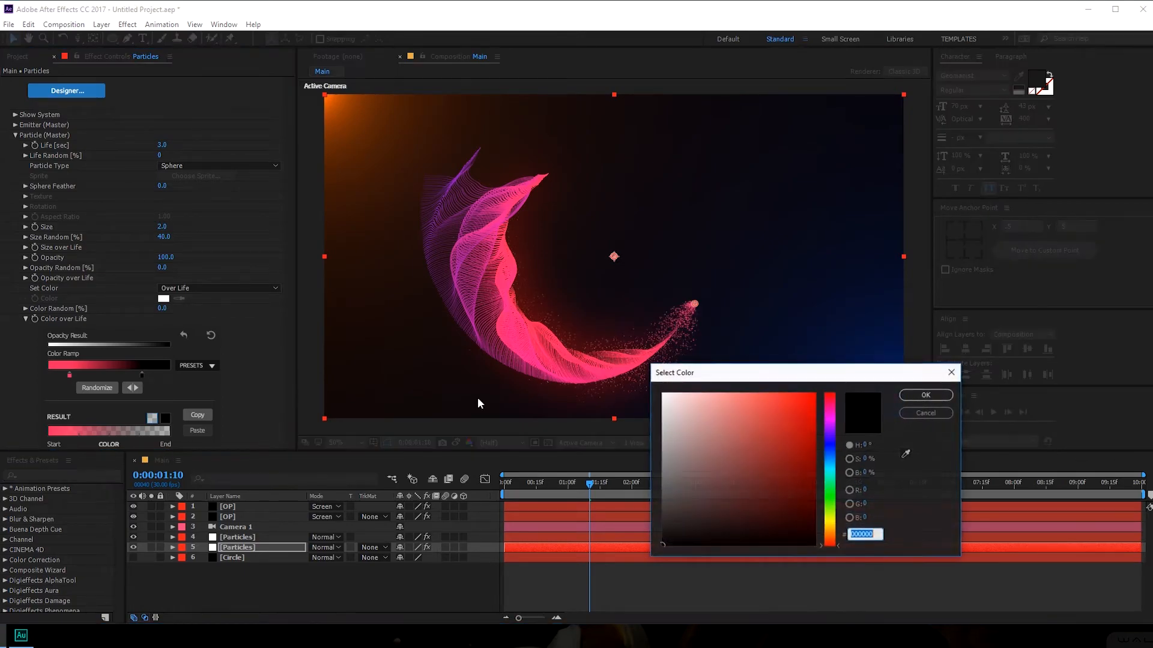
click(830, 430)
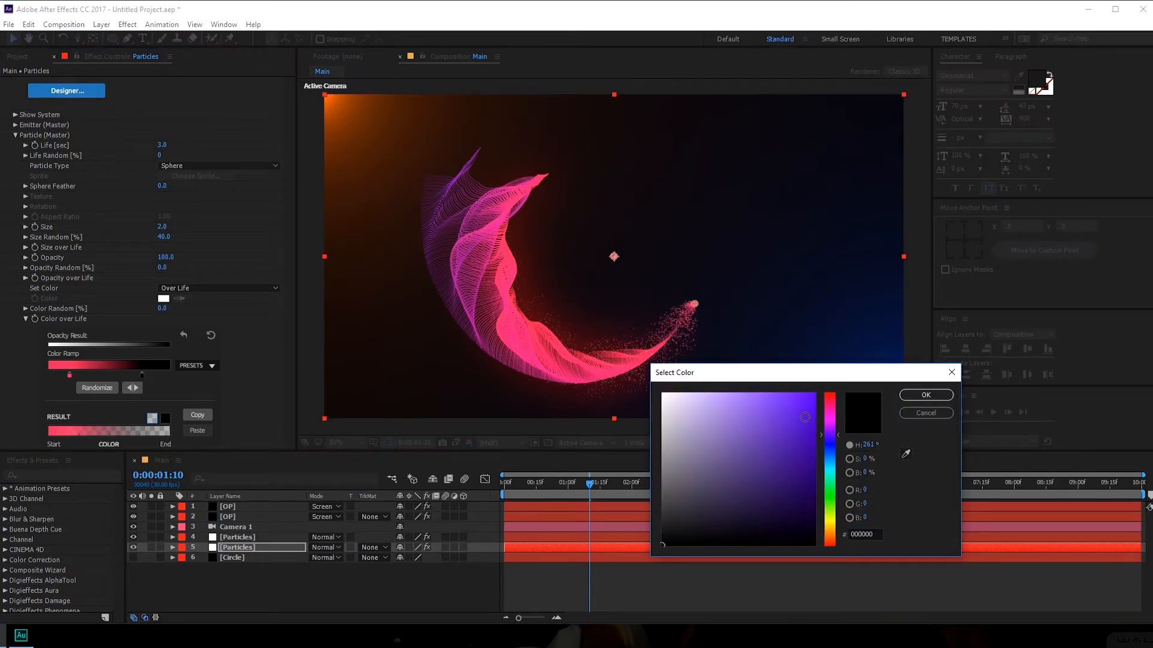
click(805, 416)
click(925, 395)
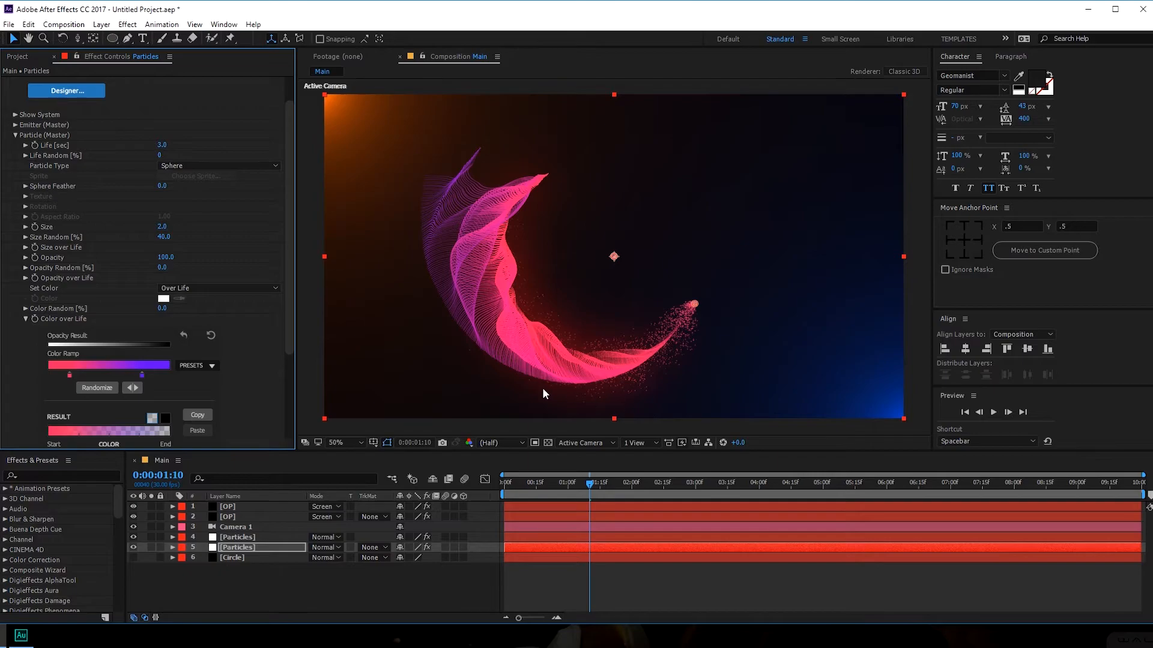
- Move the pink stop to the ramp start and shift purple earlier for more purple
drag(142, 376, 130, 378)
drag(69, 375, 11, 378)
drag(118, 376, 95, 379)
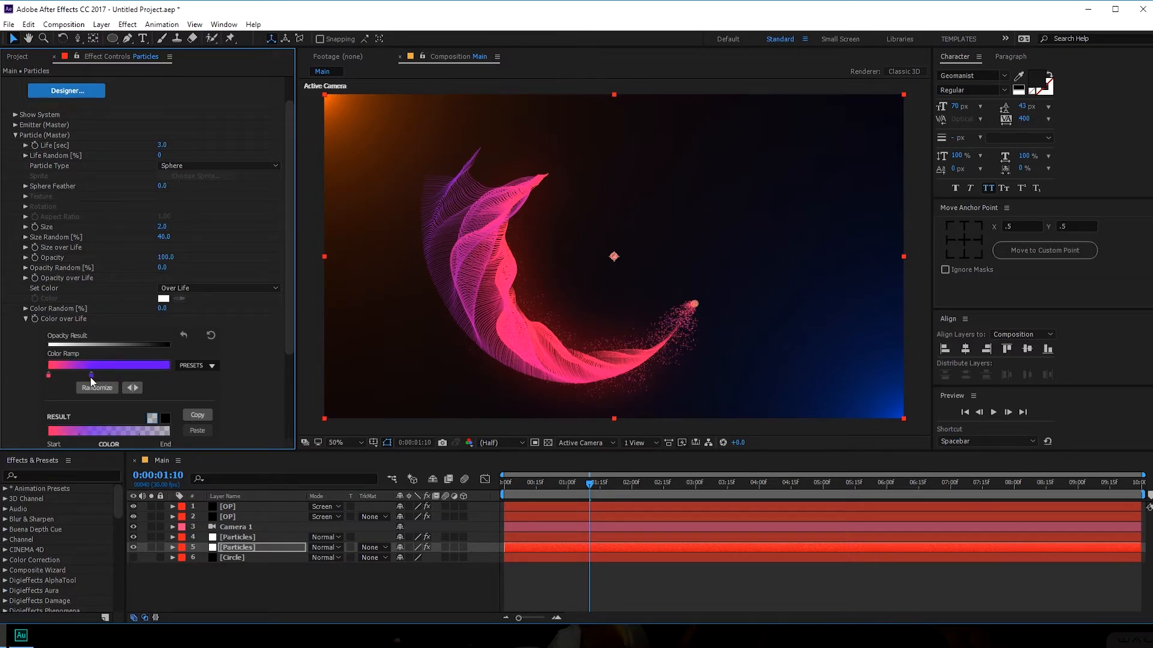
drag(590, 484, 648, 494)
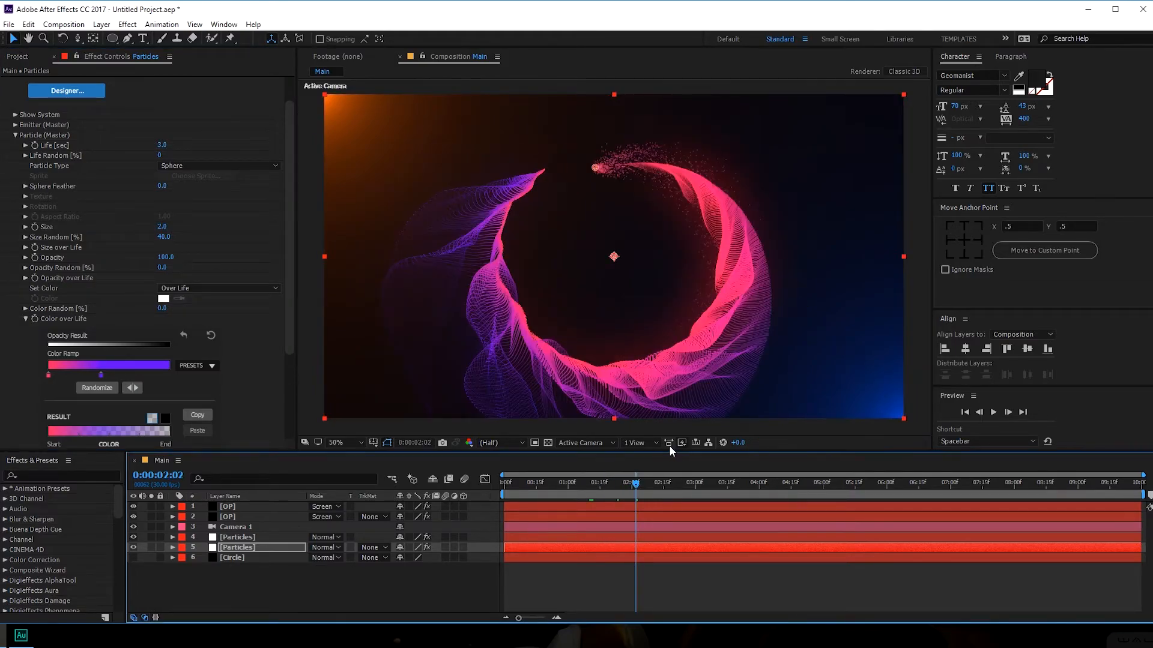
- Retune the emitter to 1430 particles/sec, with lower velocity randomness and slightly wider spread
click(15, 124)
drag(146, 148, 59, 158)
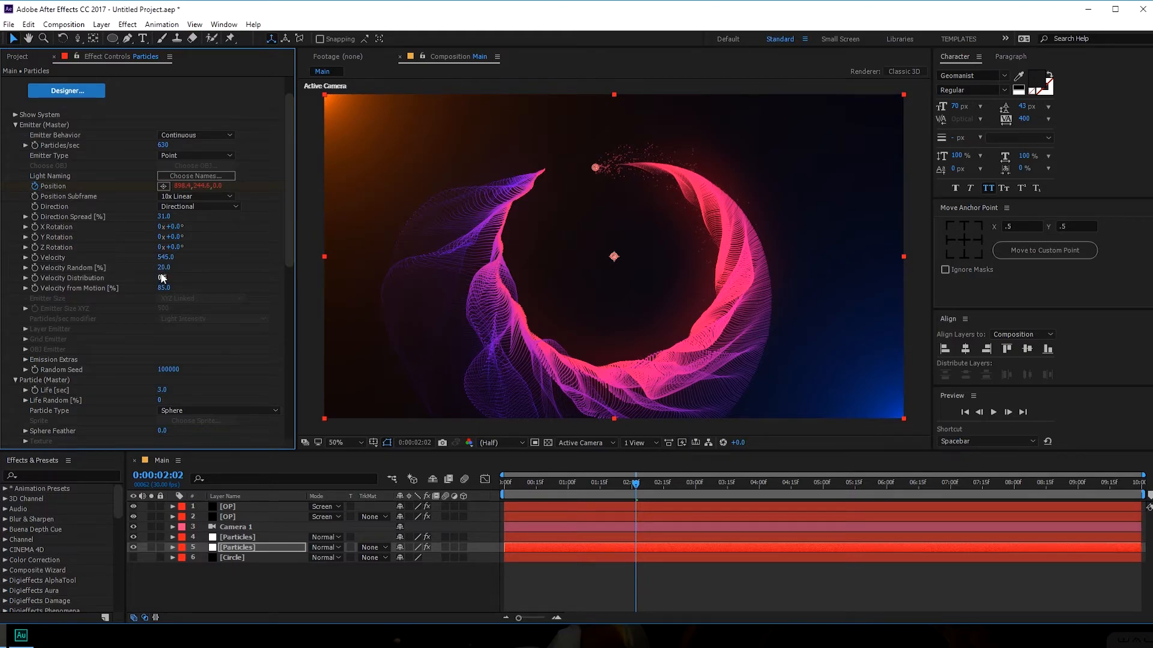
drag(164, 269, 163, 257)
drag(161, 219, 162, 220)
drag(163, 146, 222, 145)
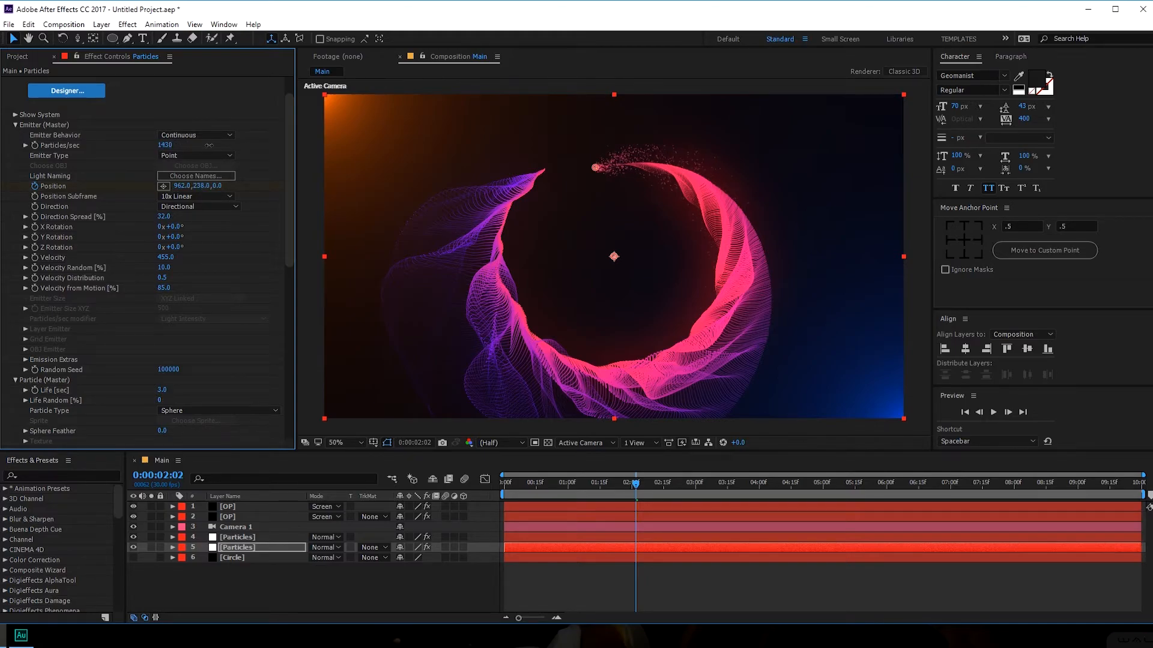
- Step forward to 0:00:04:26 to confirm the full pink-purple ribbon ring
click(605, 578)
drag(605, 481, 634, 478)
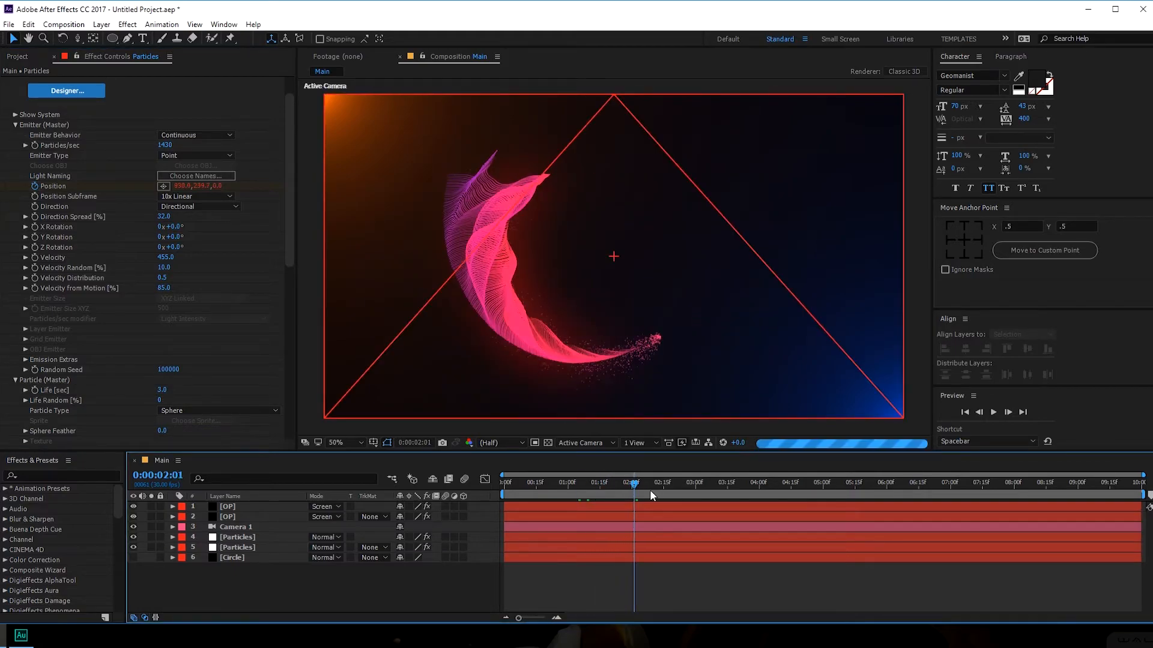
click(718, 484)
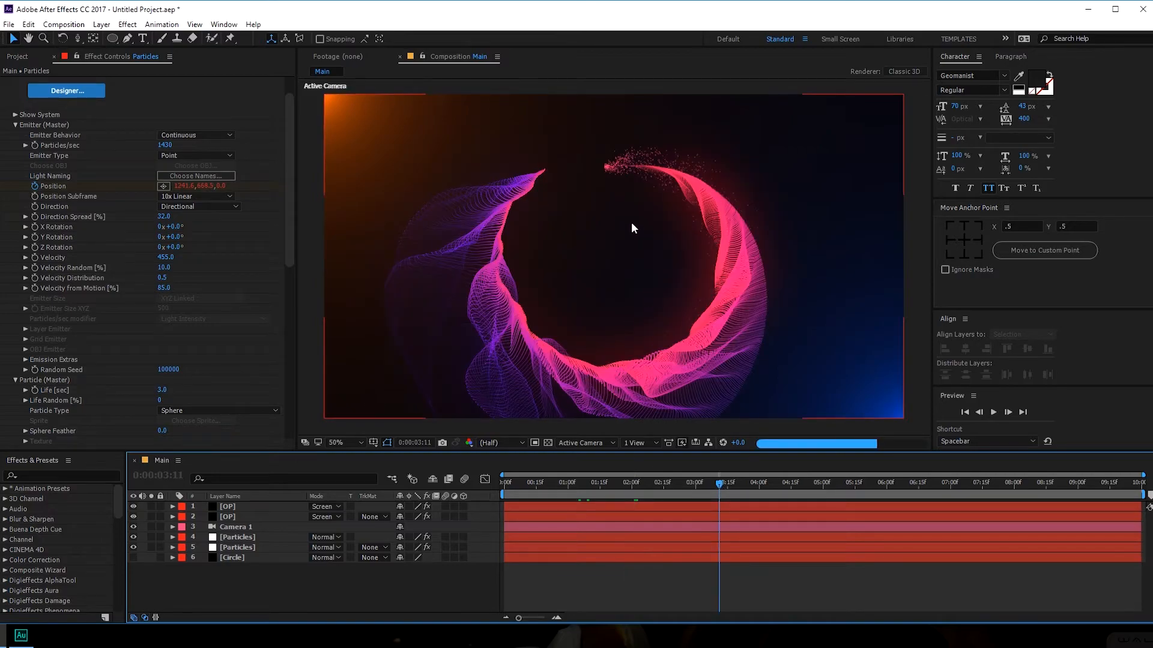
click(813, 485)
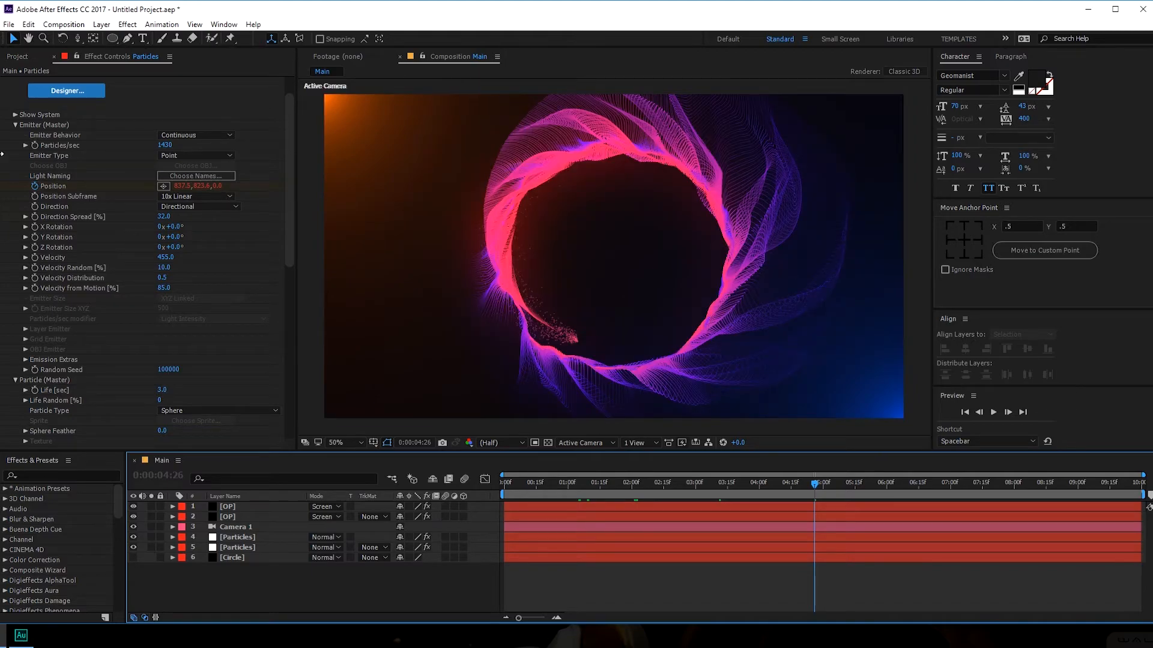
click(14, 125)
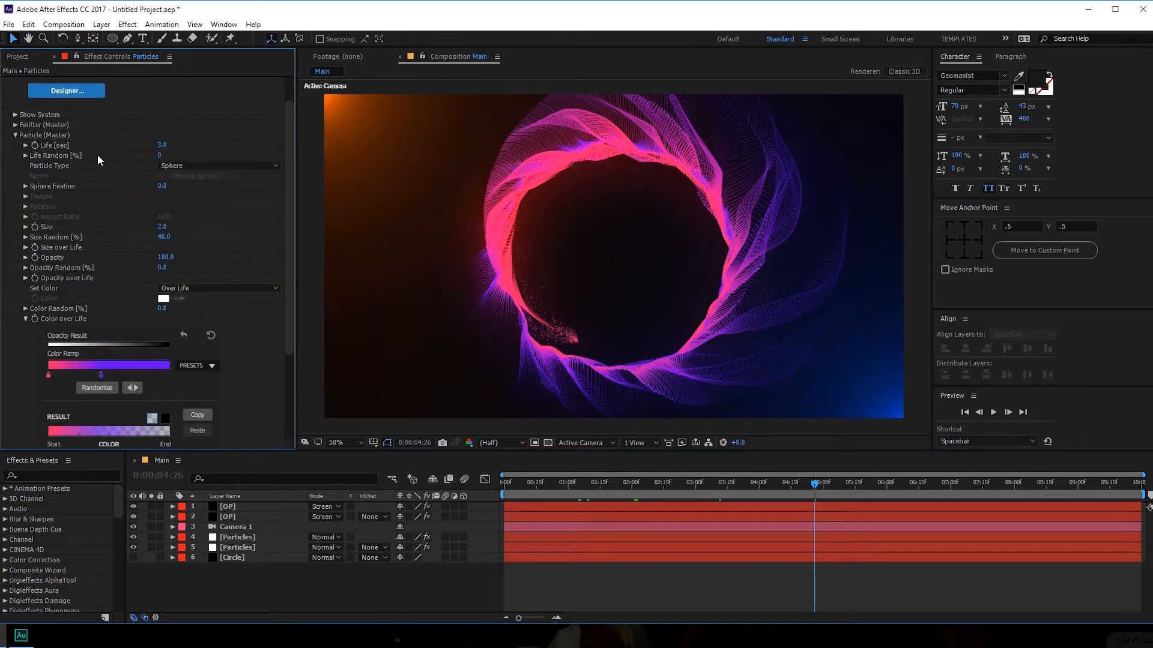
- Set the Aux System (Master) to emit continuously
click(25, 319)
click(15, 135)
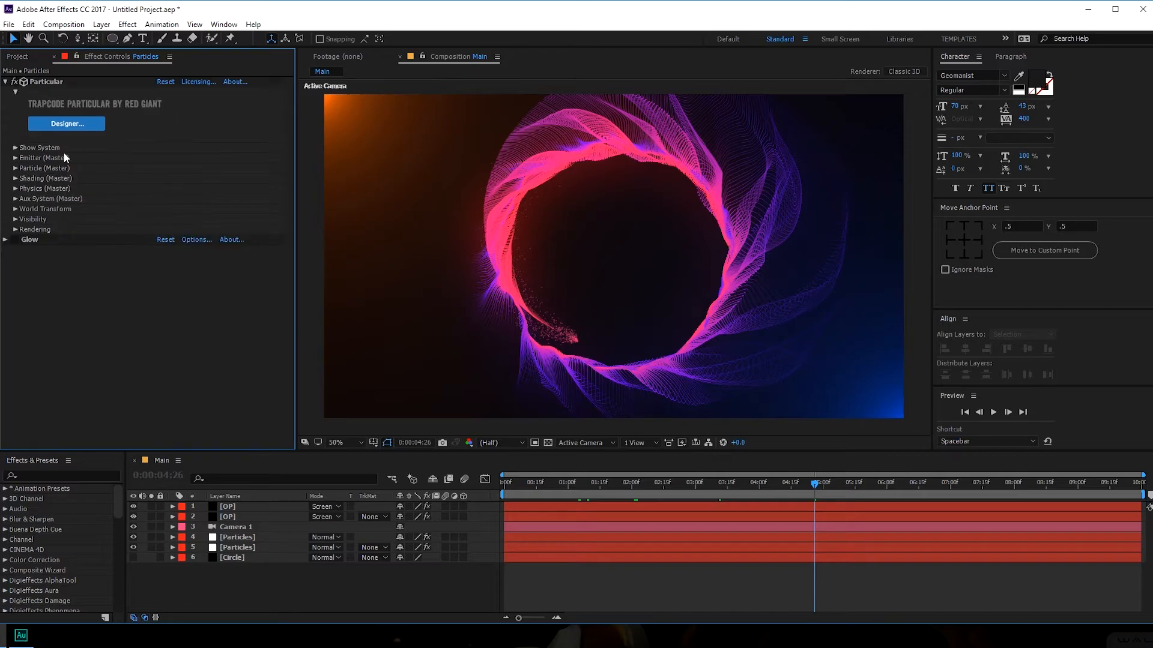
click(15, 198)
scroll(186, 139, down, 2)
scroll(190, 136, up, 1)
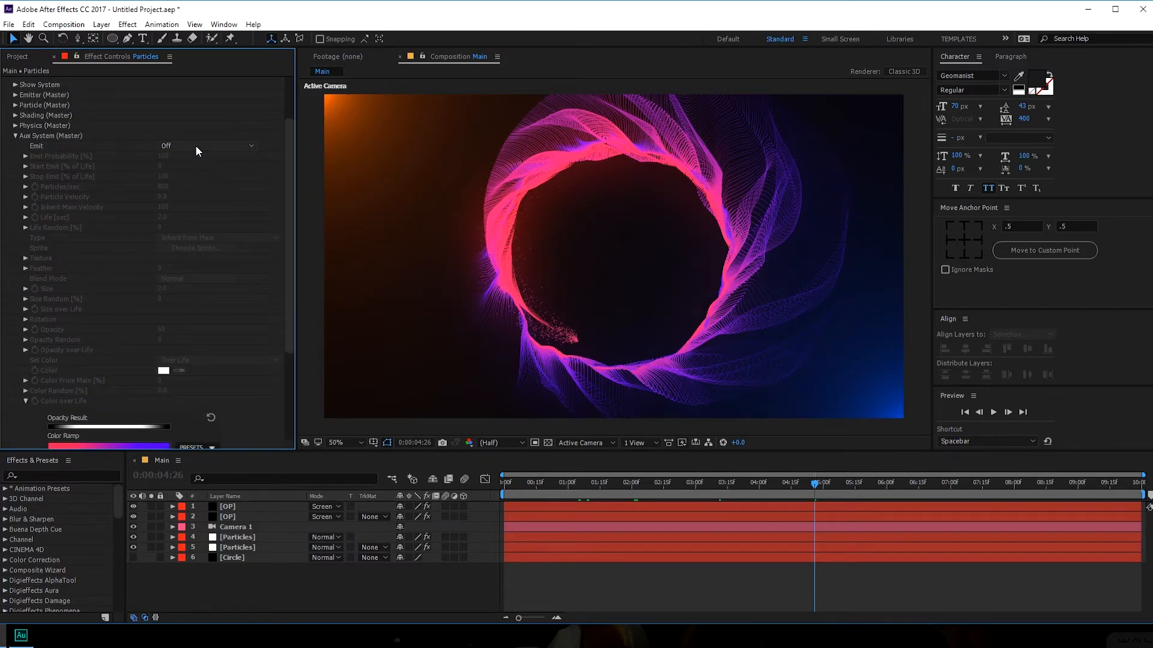
click(196, 145)
click(197, 189)
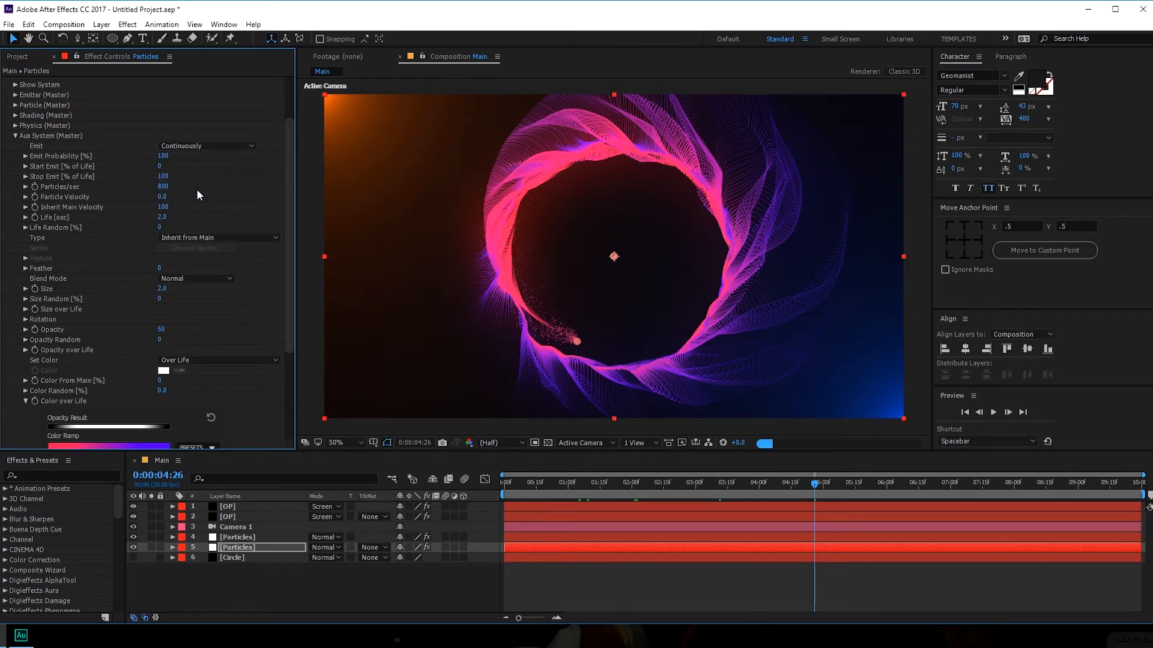
- Solo and select the second Particles layer, set aux Particles/sec to 100 and preview
click(152, 547)
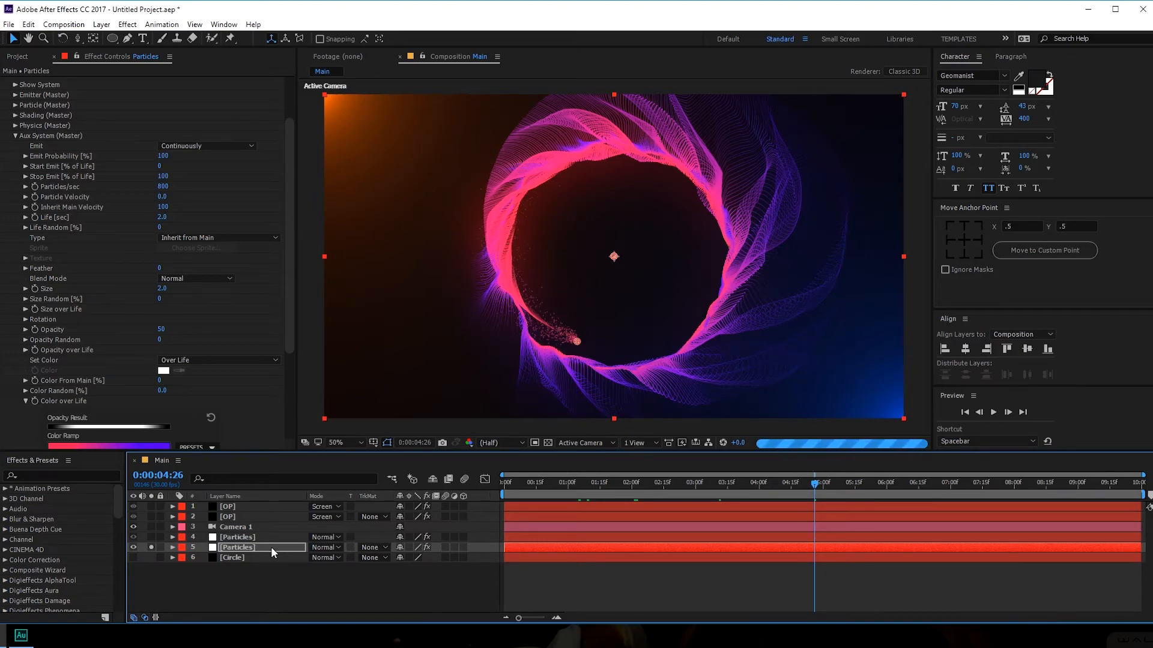
click(233, 548)
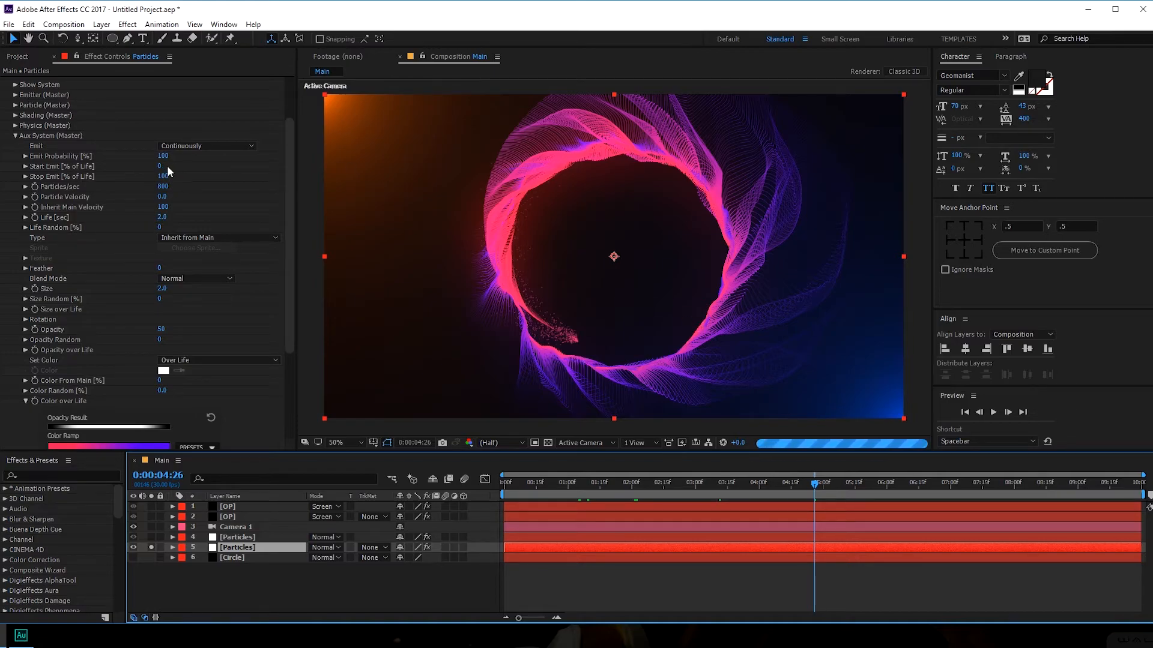
click(163, 187)
text(100)
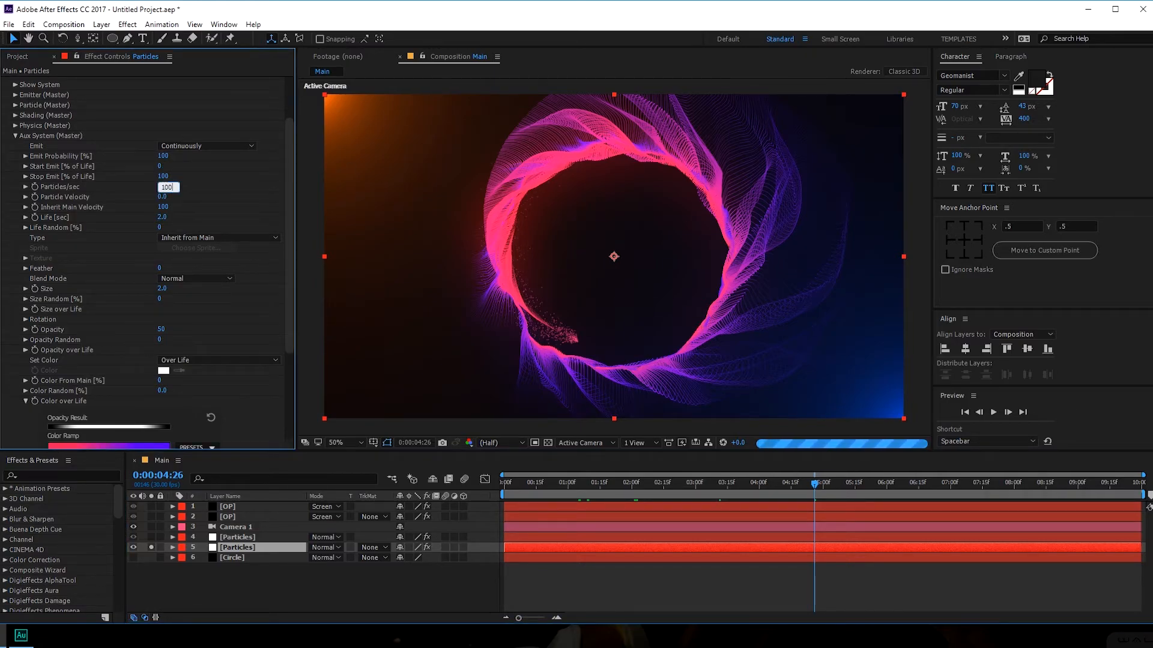
key(Return)
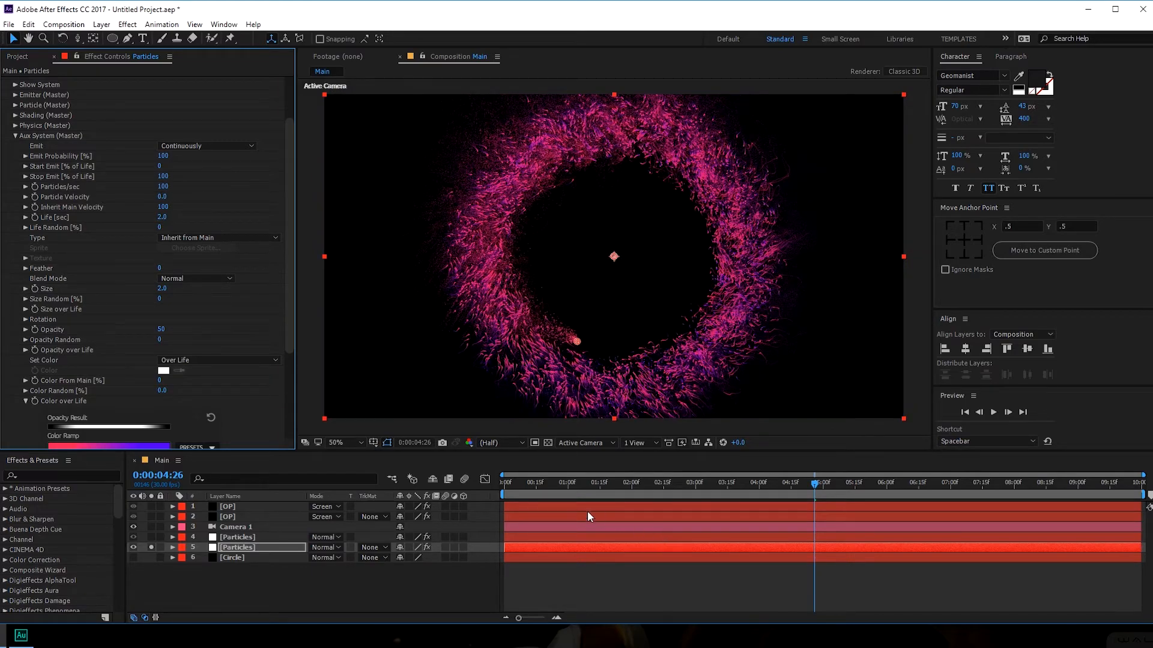
drag(532, 482, 646, 484)
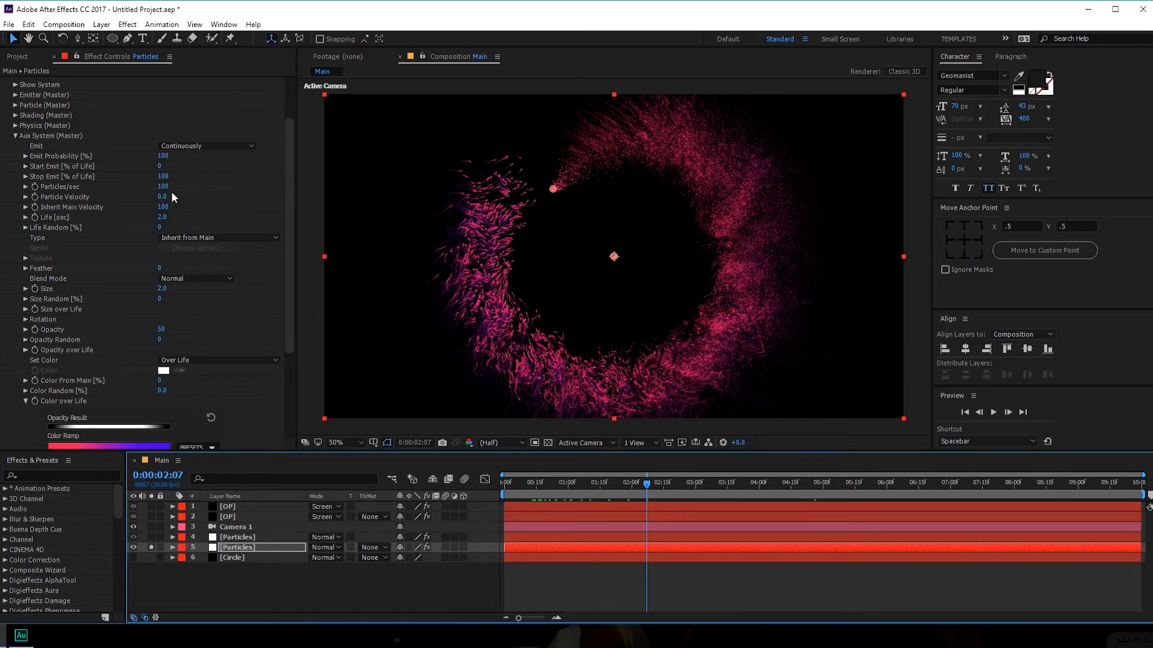
- Set Inherit Main Velocity to 77 and cut aux Particles/sec for sparse dust, previewing near 3:07
drag(161, 211, 136, 208)
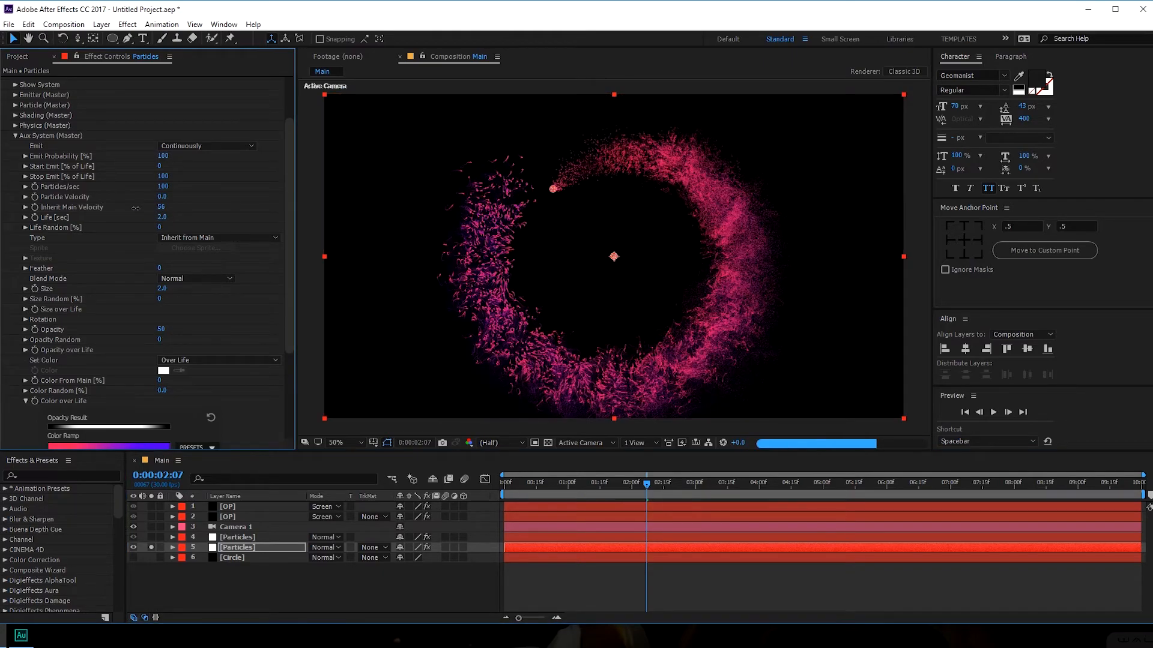
drag(136, 208, 147, 206)
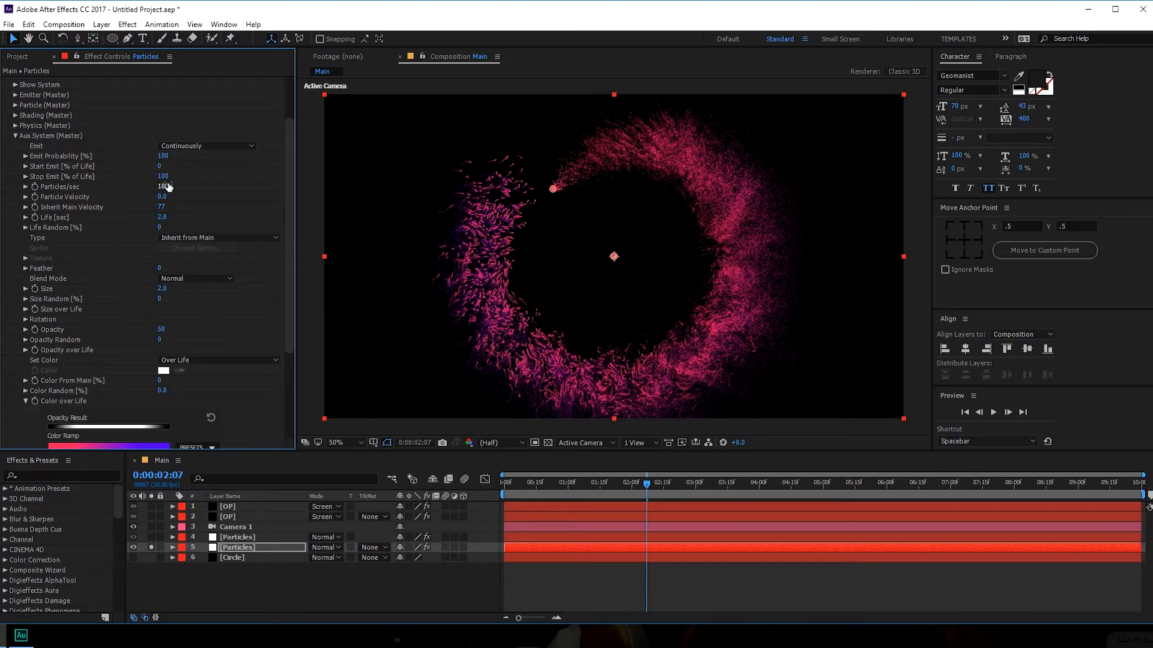
drag(168, 190, 111, 191)
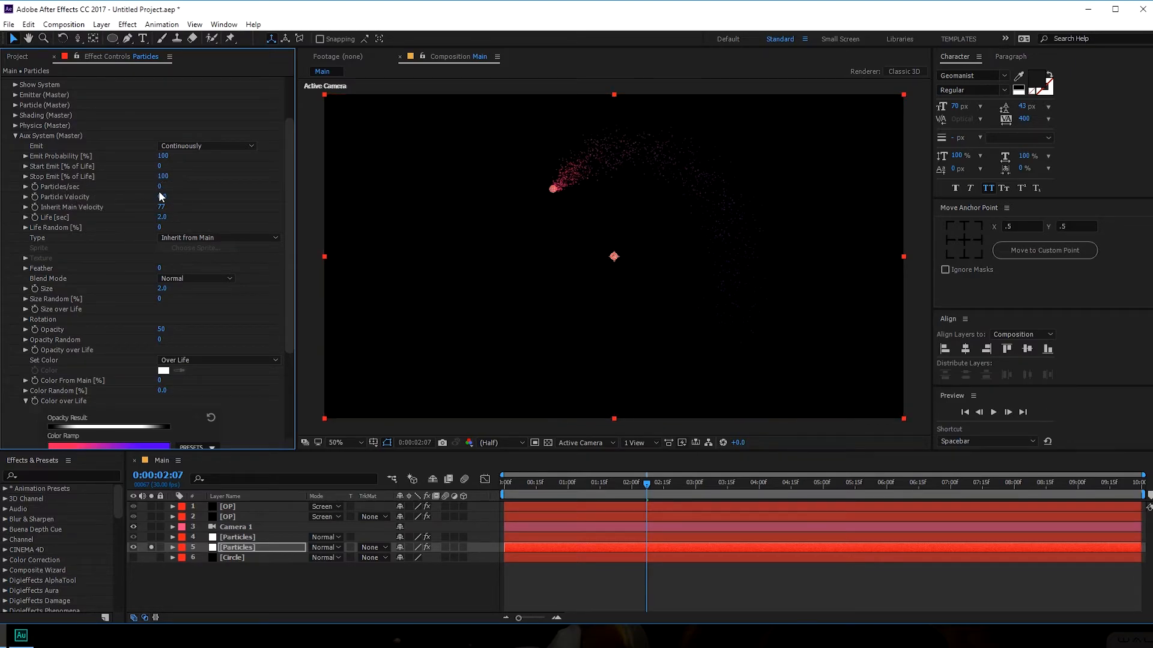
drag(532, 486, 602, 484)
drag(161, 204, 168, 198)
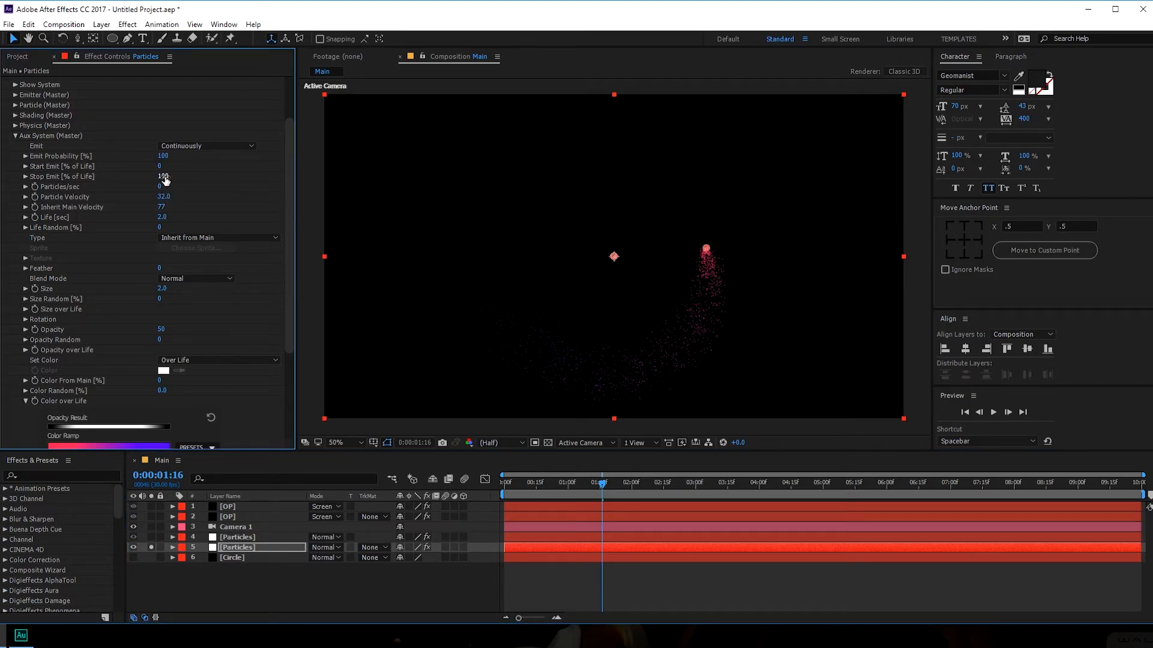
drag(163, 186, 170, 185)
drag(601, 488, 700, 485)
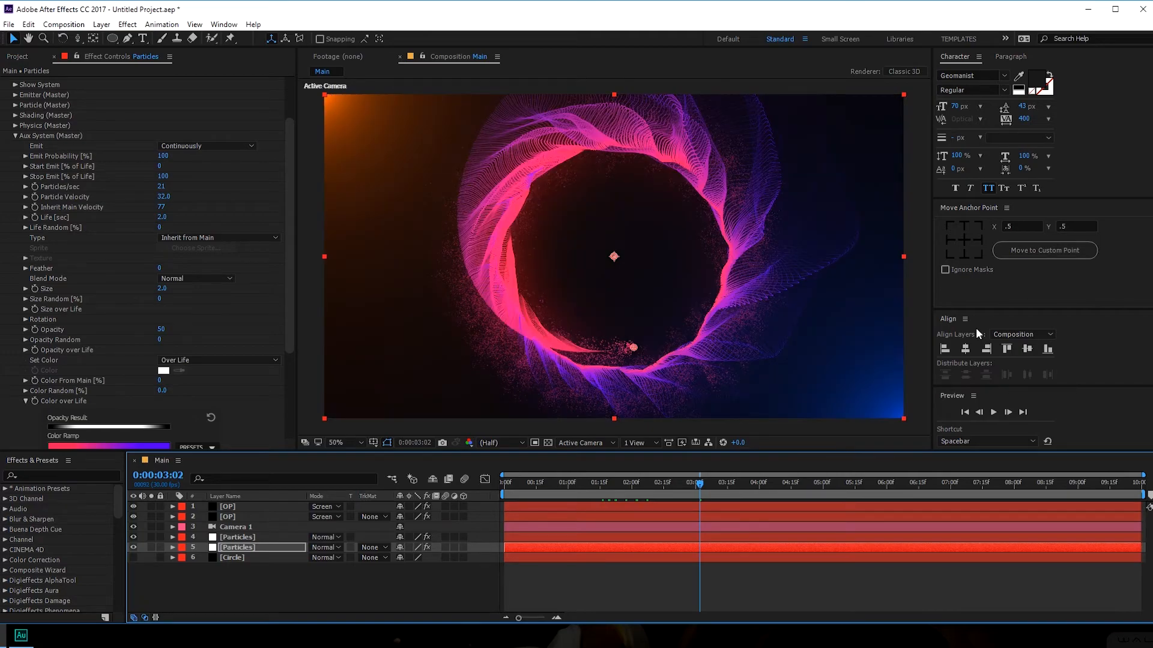
drag(704, 485, 714, 484)
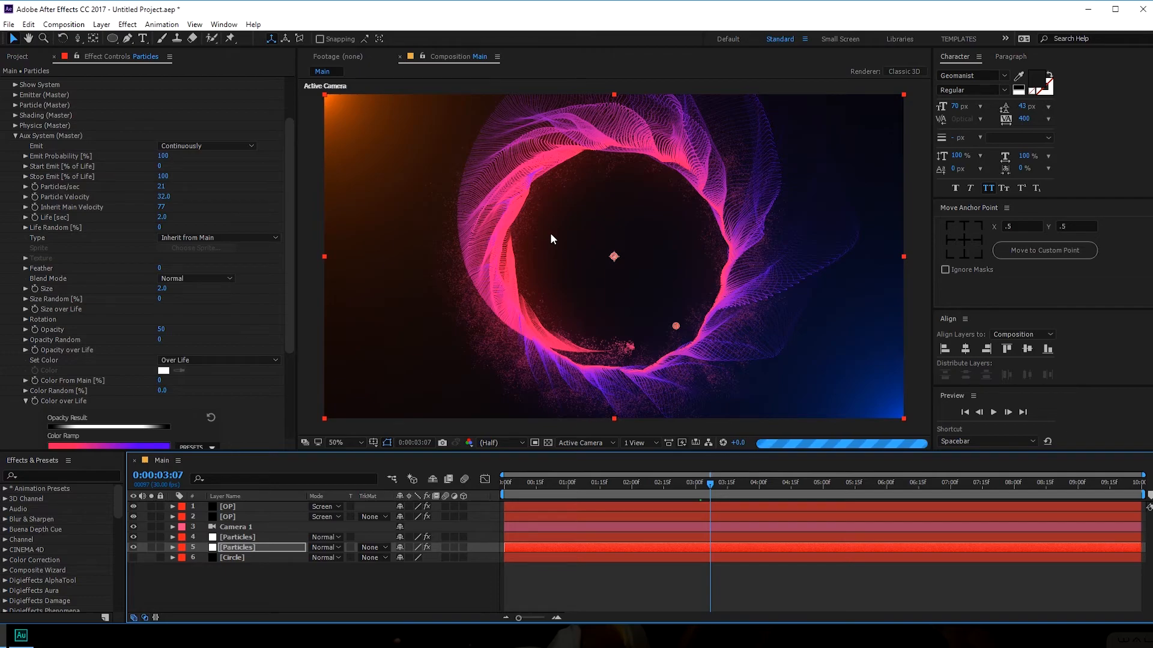
click(15, 136)
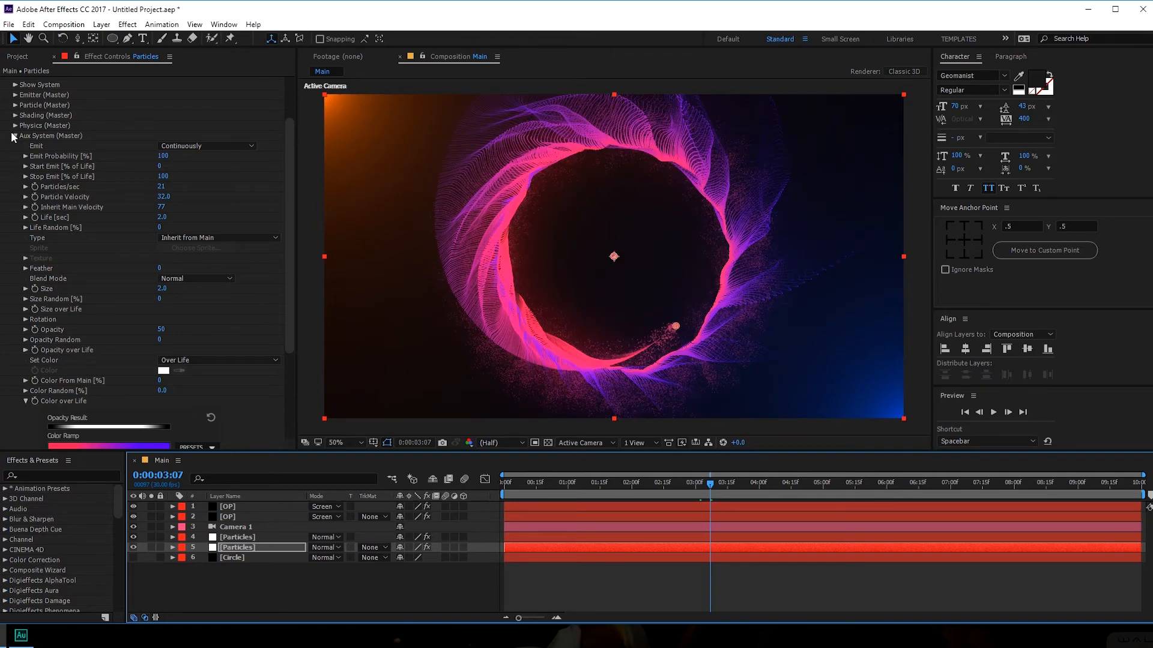
- Set Particle (Master) Size to 0 to hide the main ribbon particles
click(16, 168)
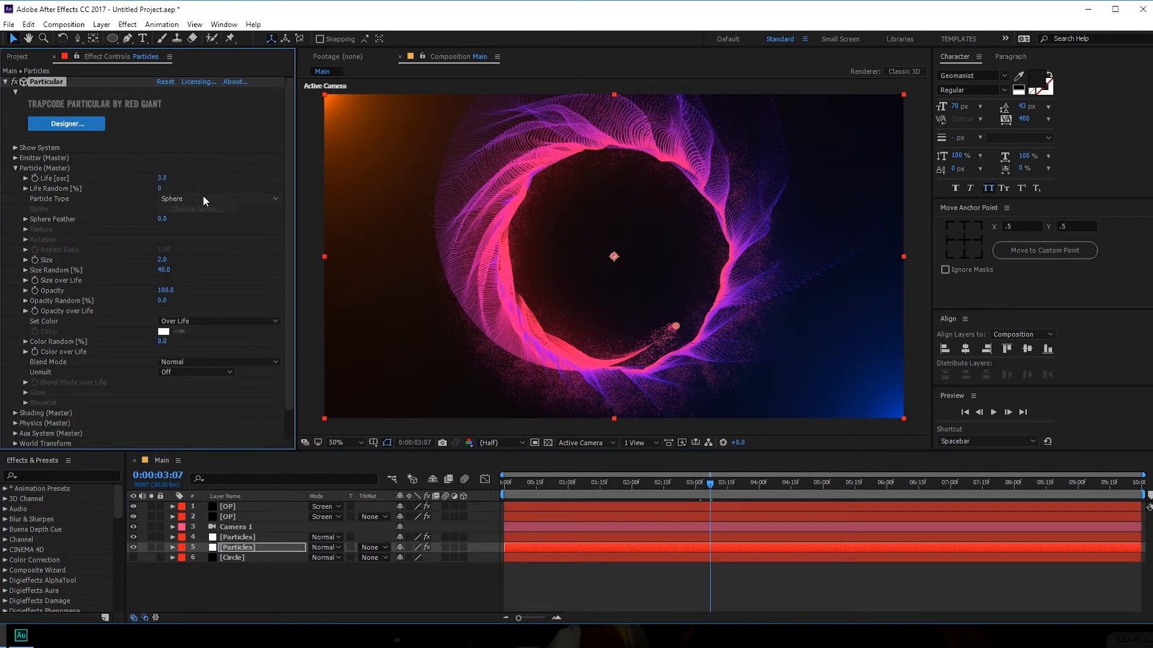
drag(167, 264, 96, 312)
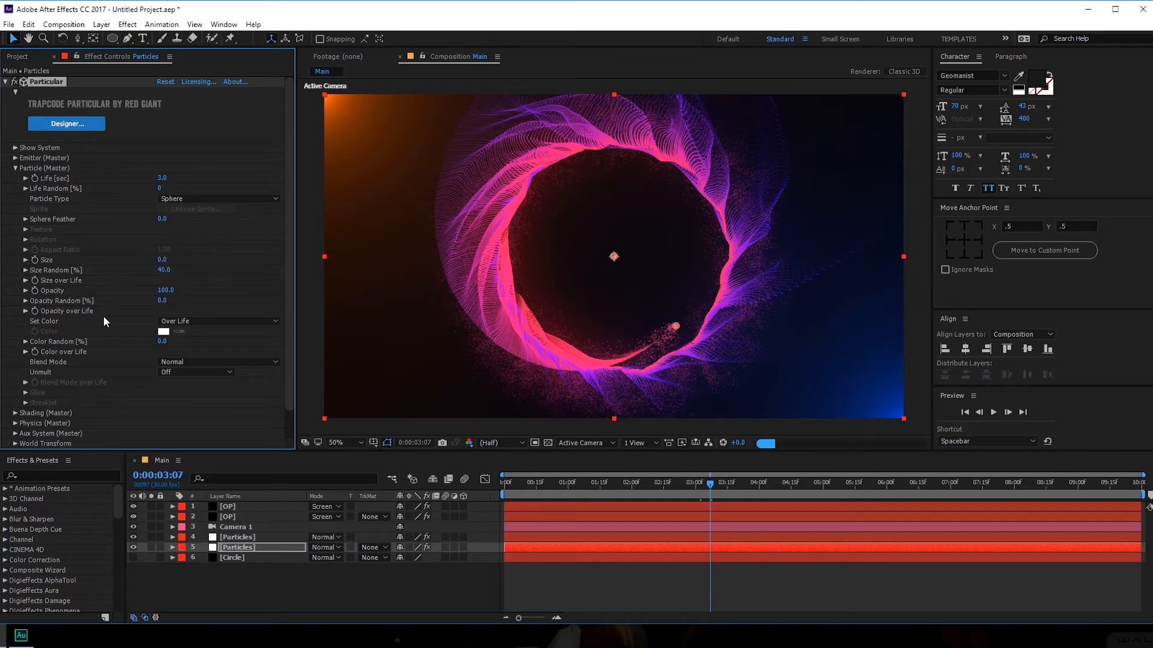
drag(546, 483, 634, 472)
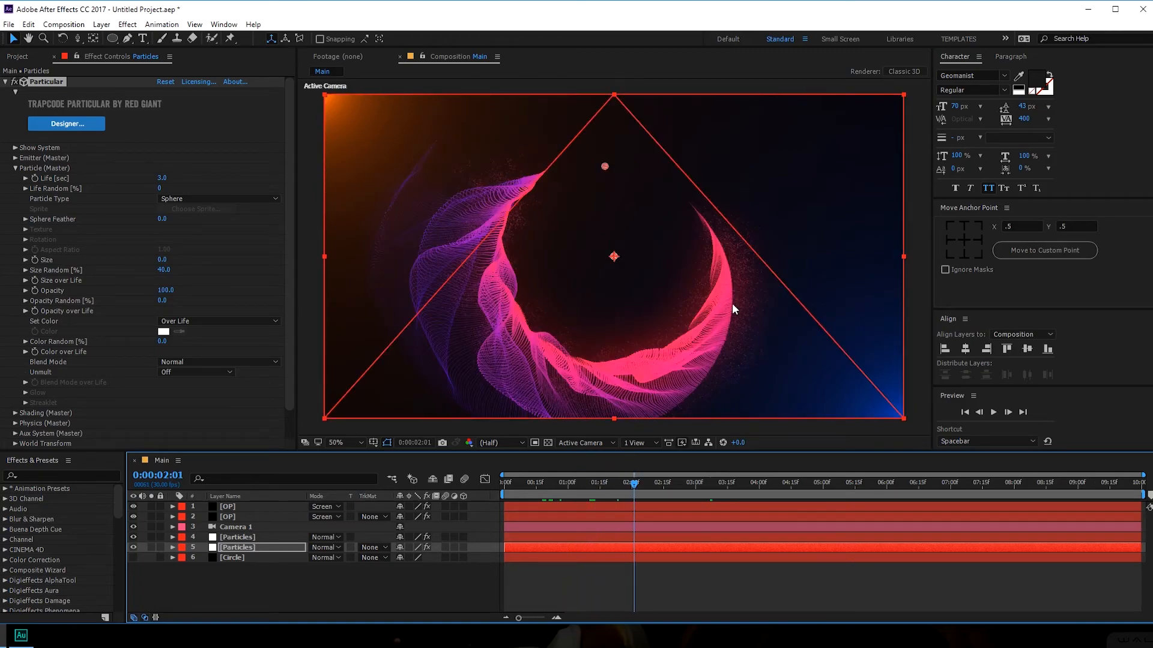
drag(624, 490, 639, 490)
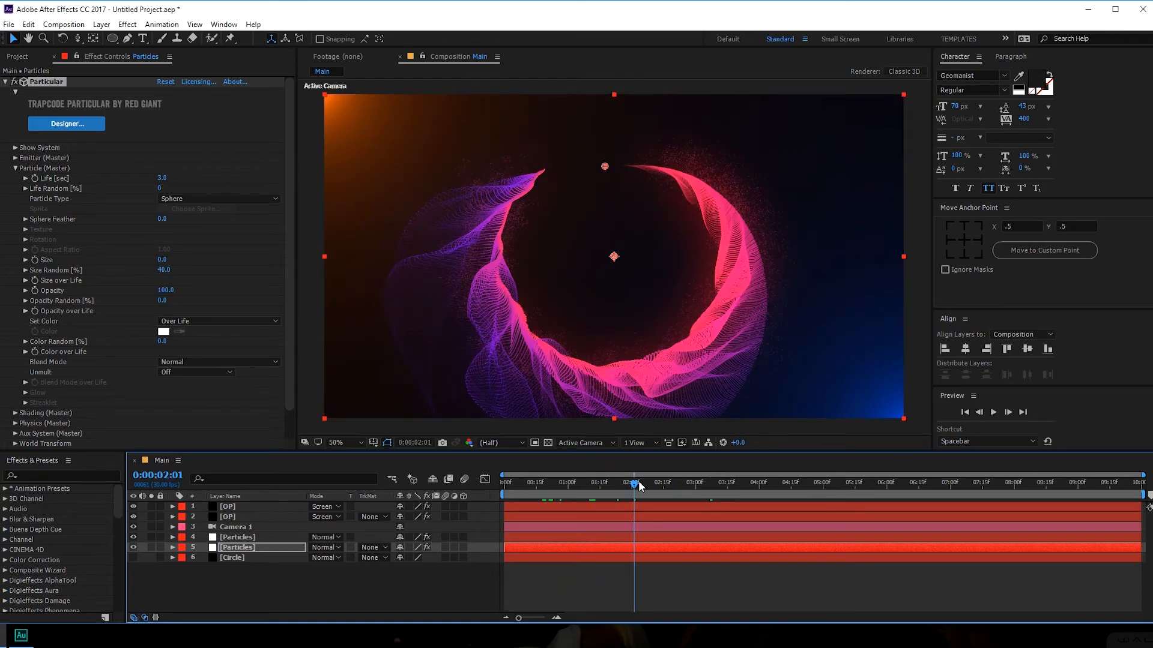
click(16, 169)
- Set the aux particle Size to 2.2 and preview at 0:00:03:09
click(15, 199)
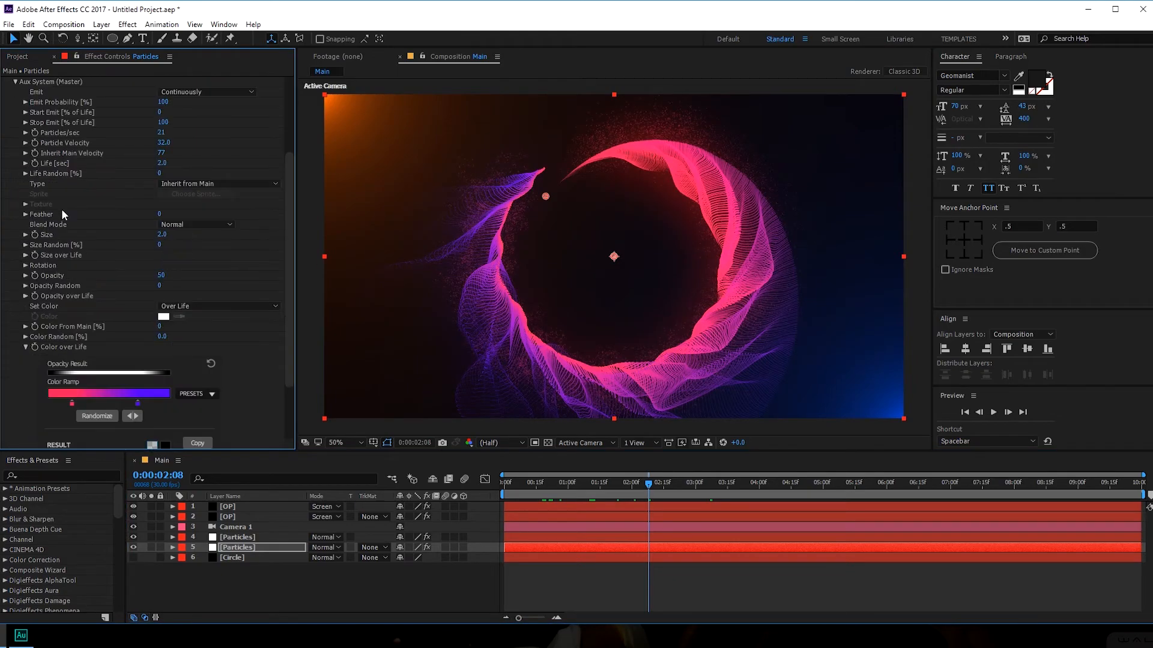
drag(288, 216, 298, 193)
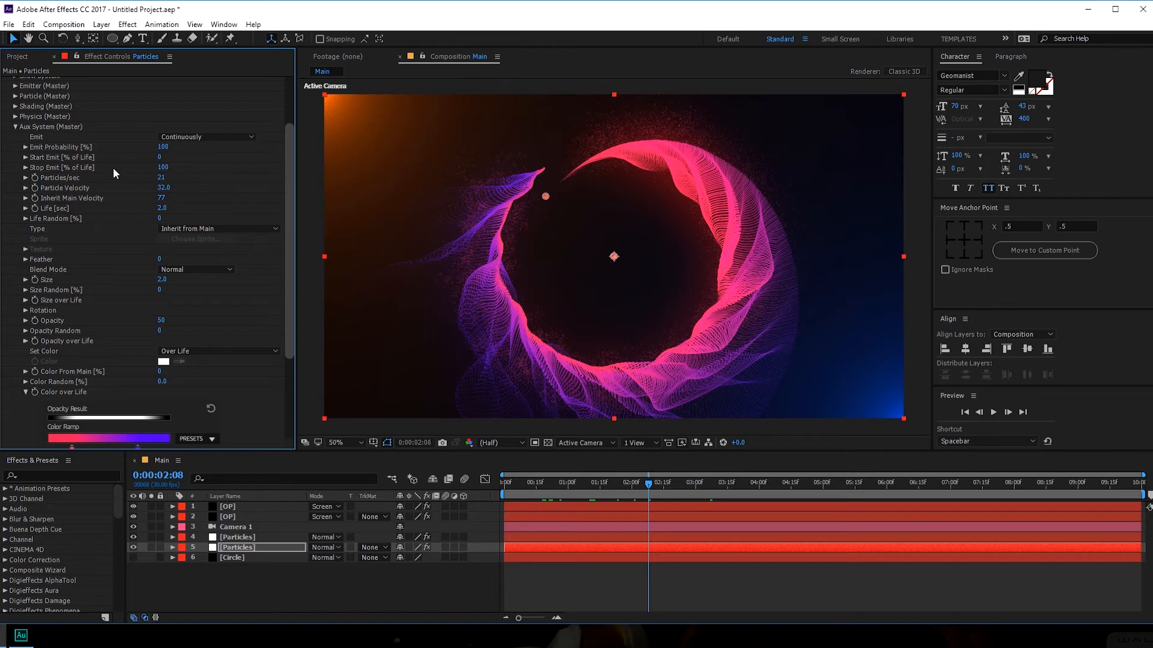
click(162, 280)
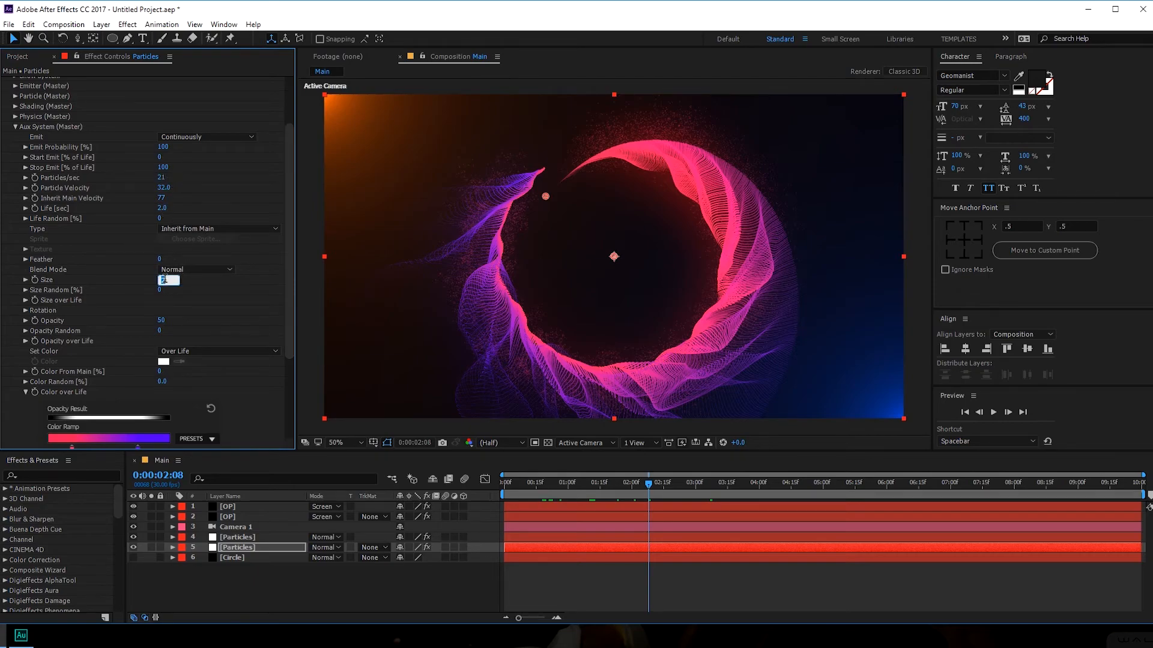
key(Return)
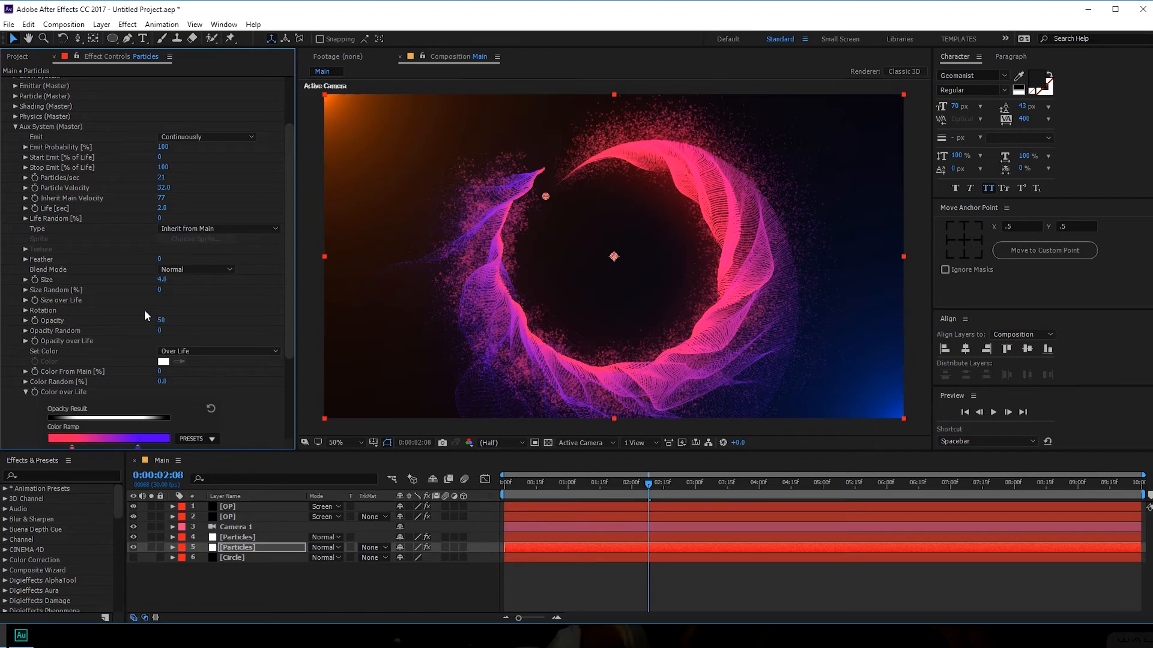
click(160, 280)
key(Return)
drag(572, 484, 647, 484)
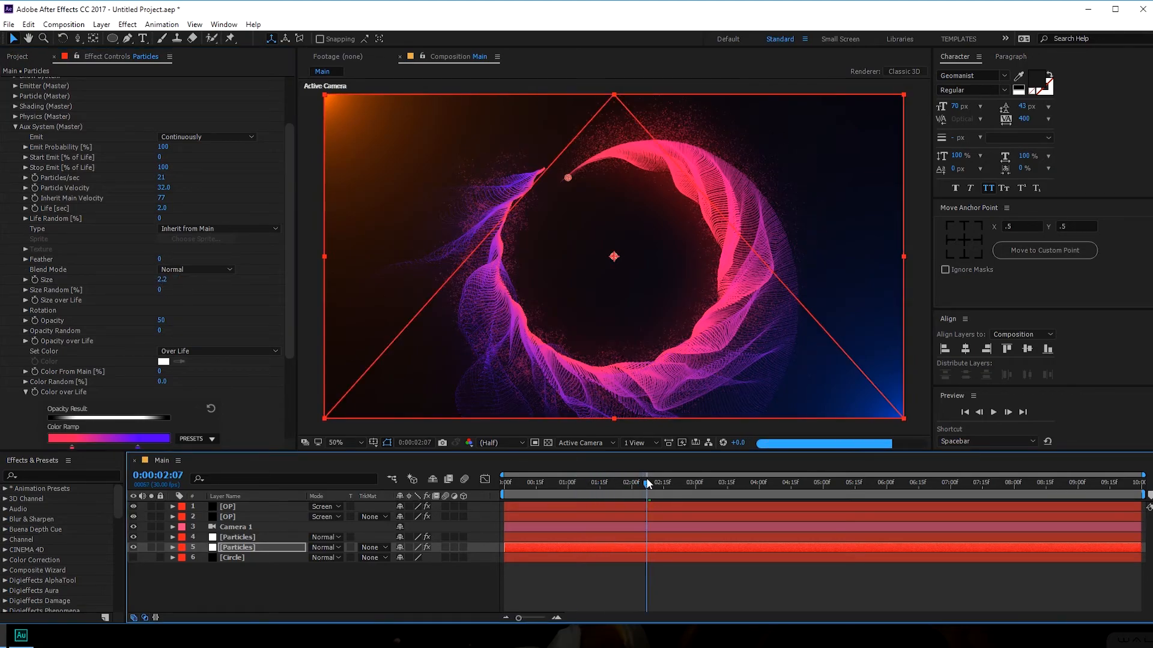
click(714, 484)
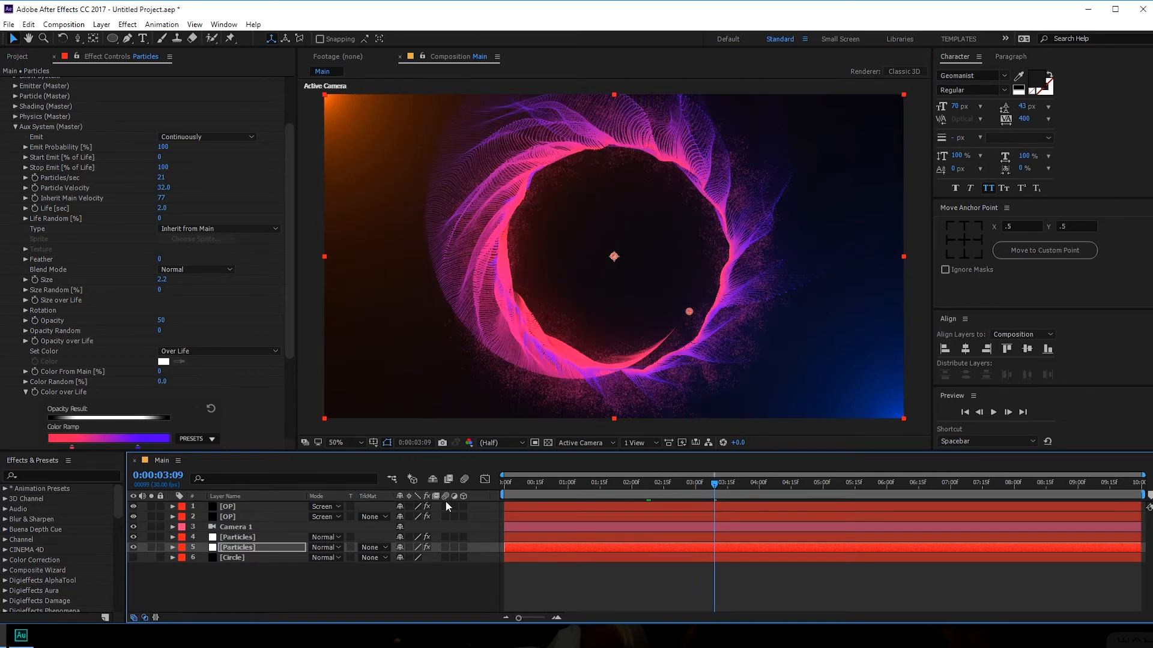
- Set the text fill colour to white (FFFFFF)
click(265, 595)
click(143, 38)
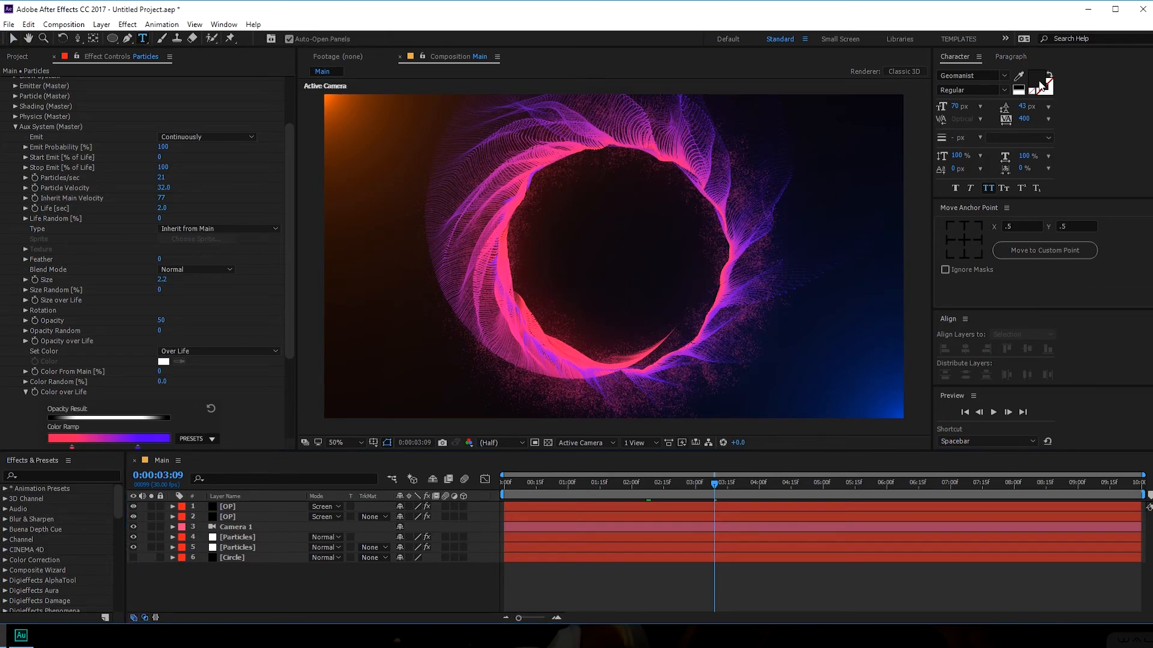
click(1037, 82)
text(FFFFFF)
click(926, 395)
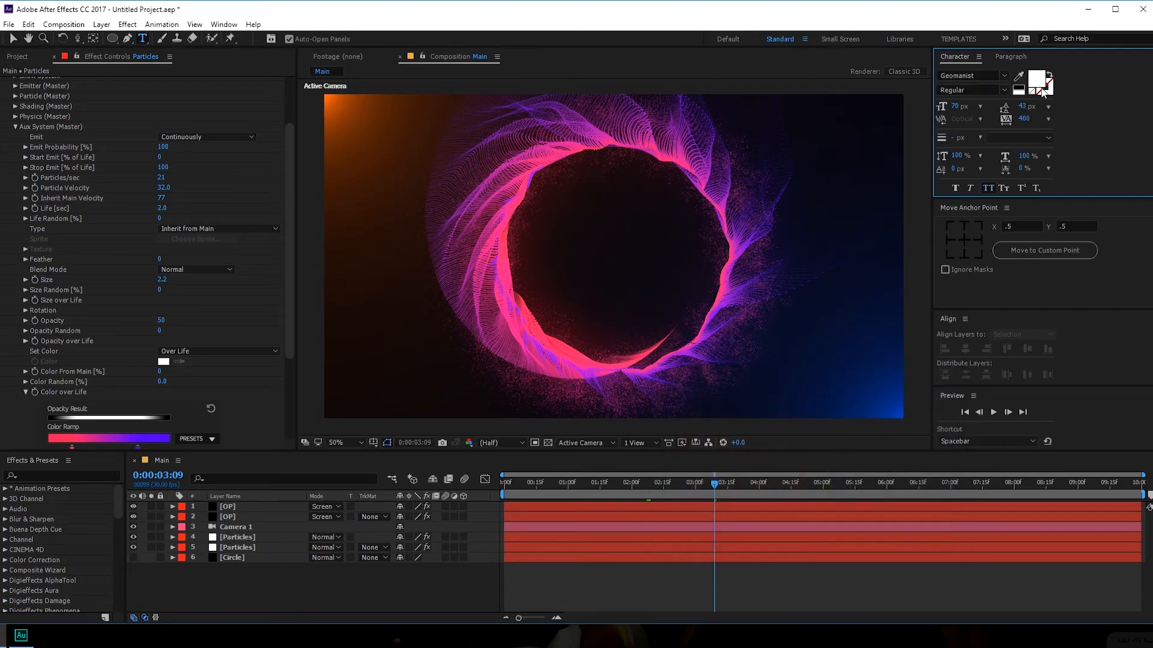
- Create the title text 'ABSTRACT PARTICLES' and centre its anchor point and position
click(514, 252)
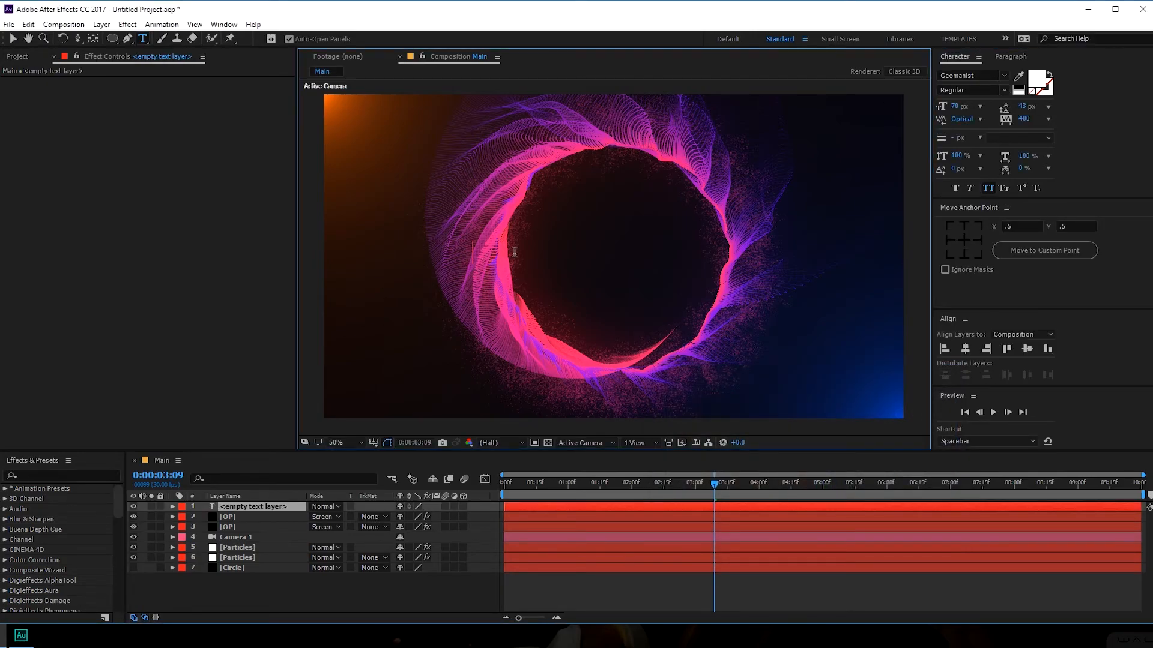
text(ABSTRACT)
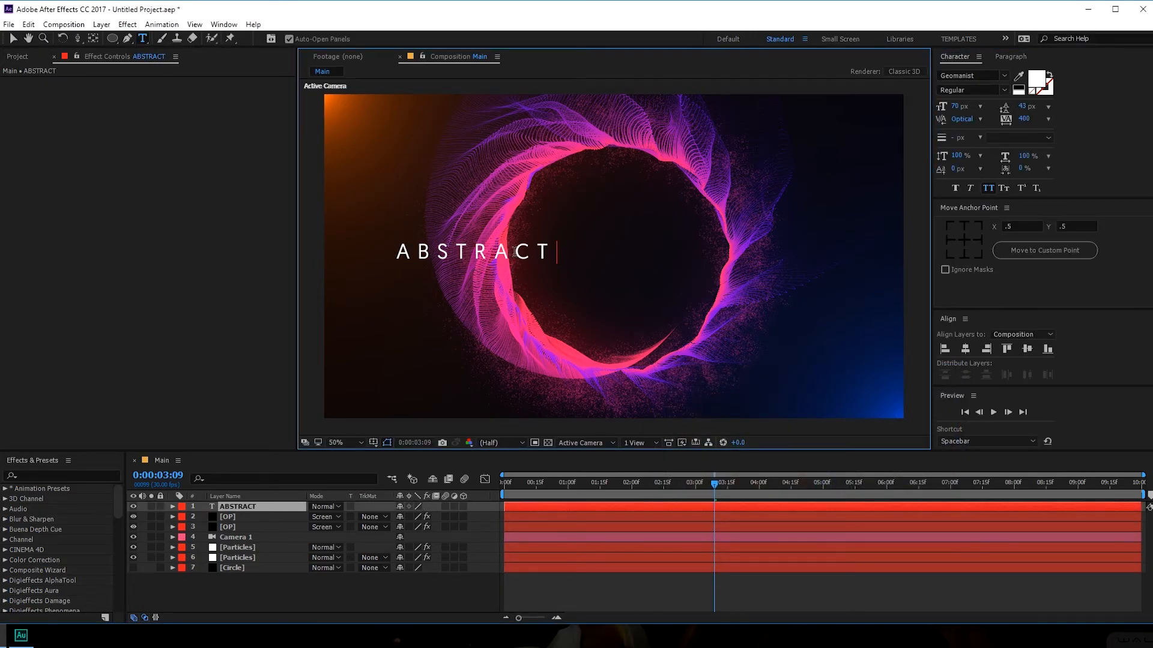
text( PARTI)
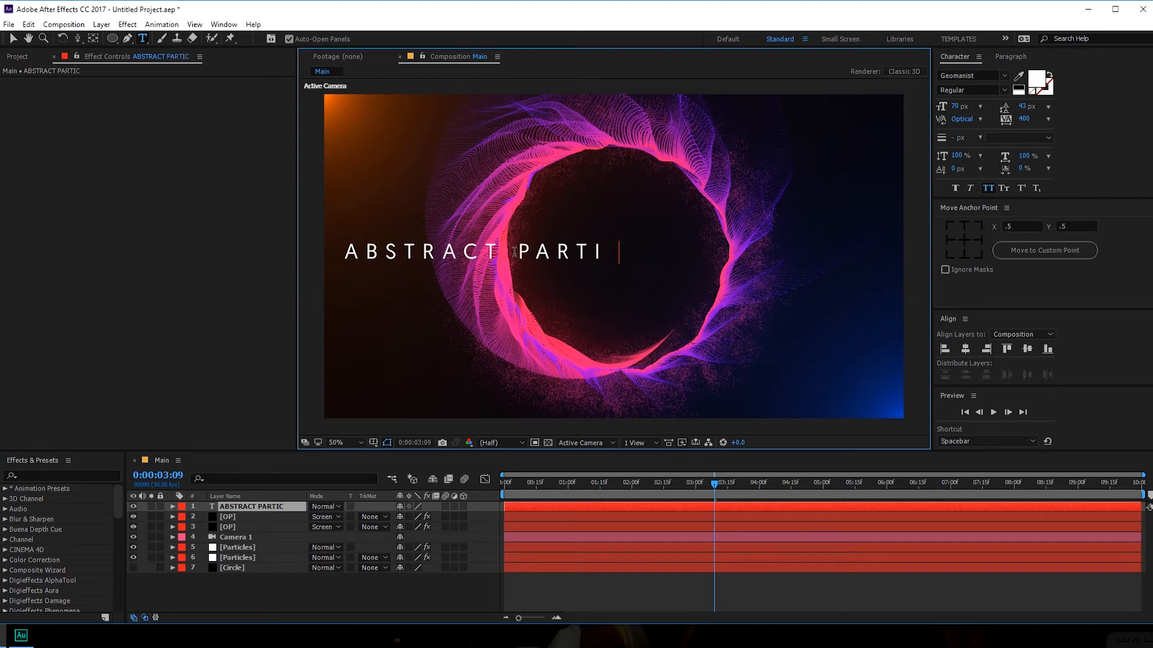
text(CLES)
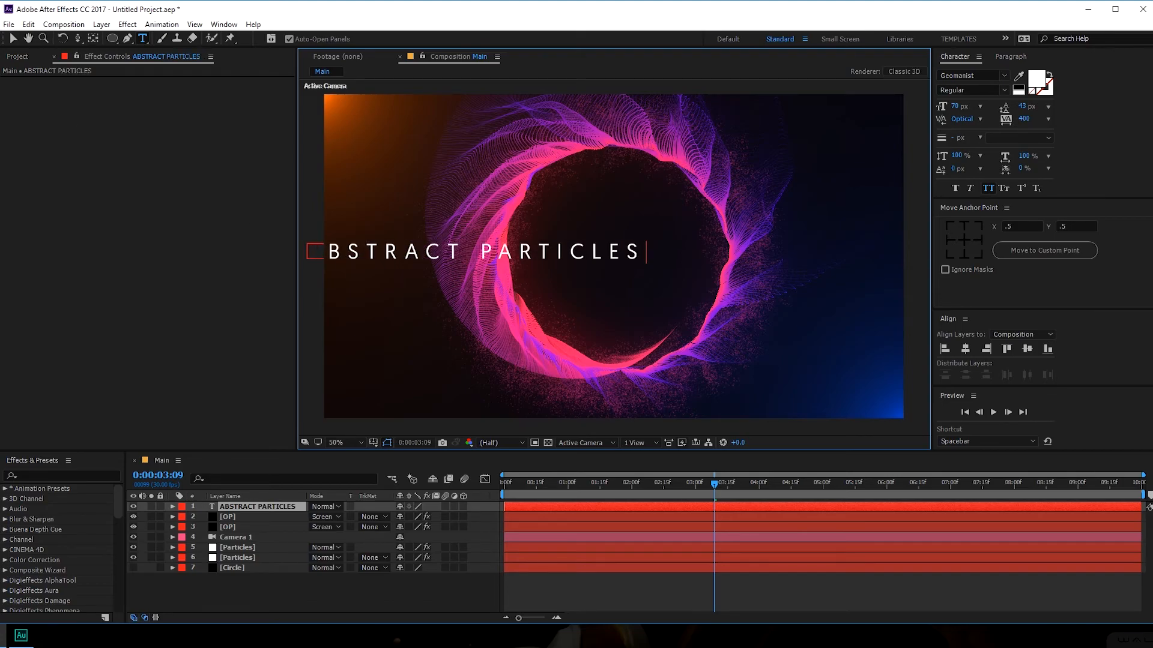
click(12, 40)
click(963, 240)
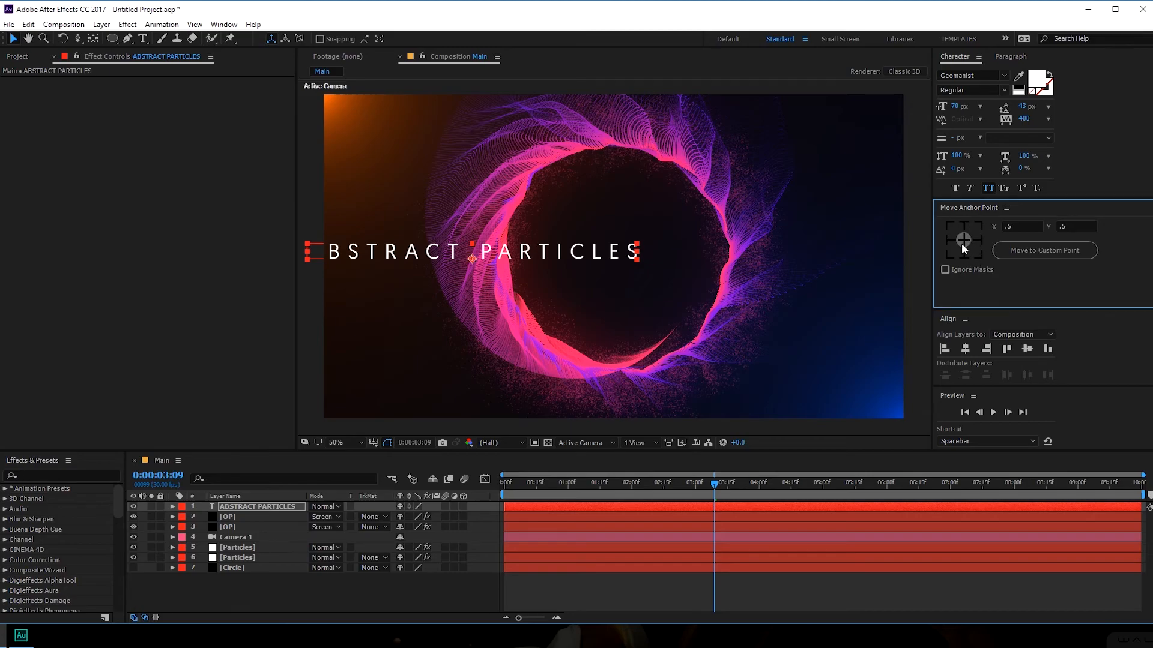
click(965, 349)
key(Caps_Lock)
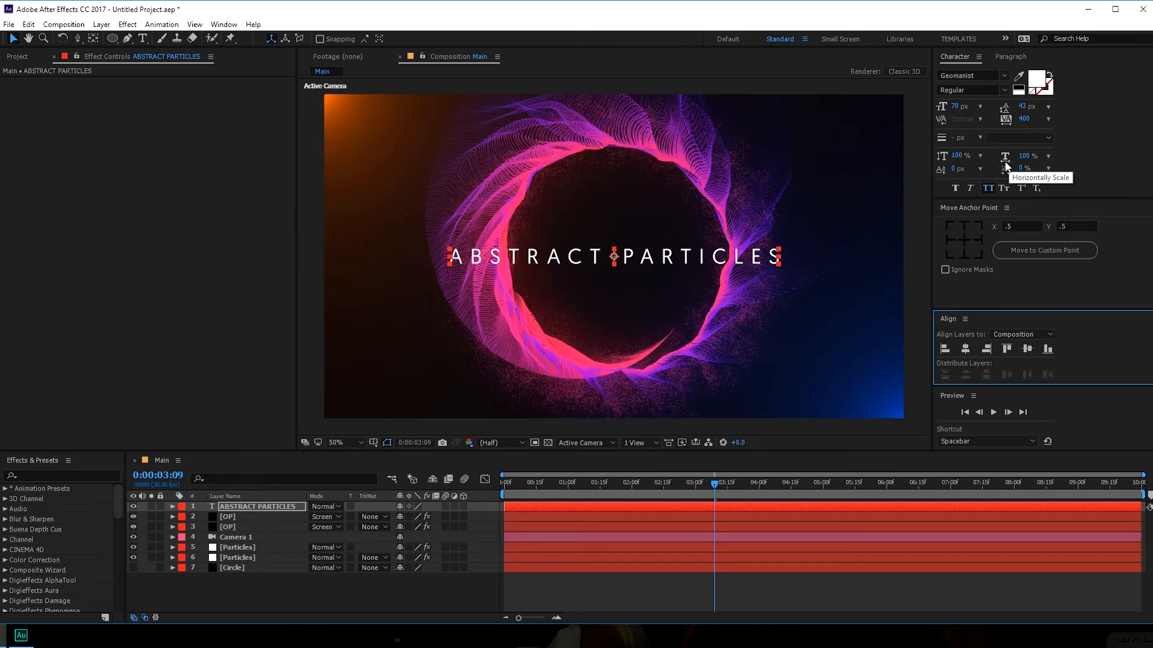
- Set the title to Montserrat, 46 px, with tracking 942
click(978, 76)
text(Mo)
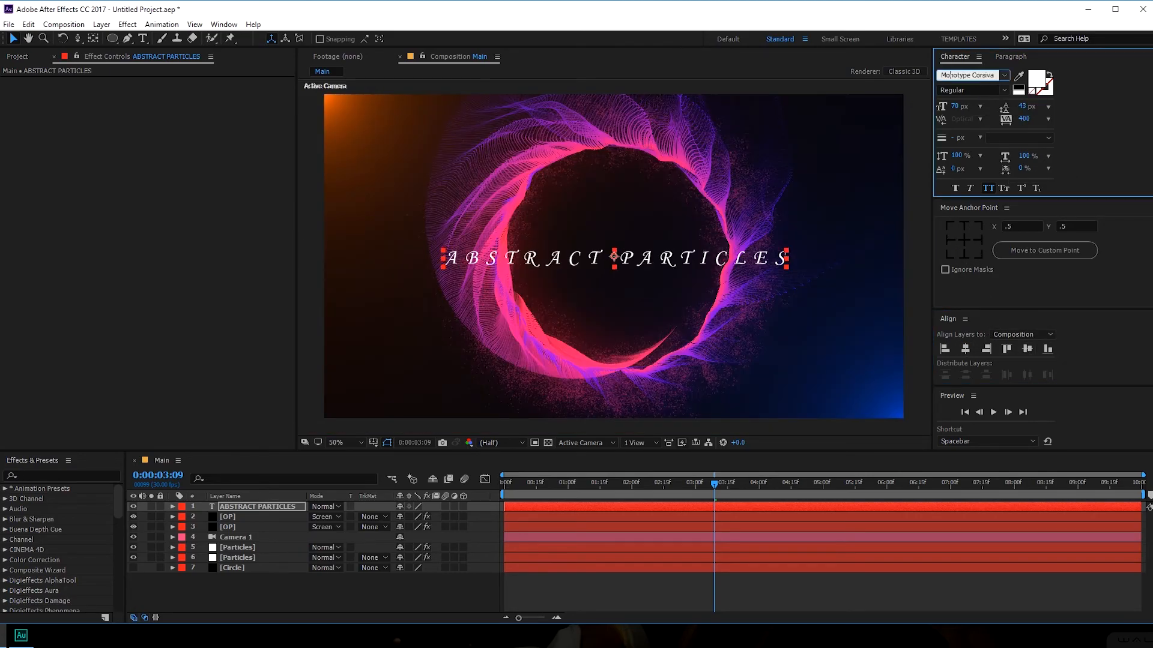
text(ntserrat (OTT)
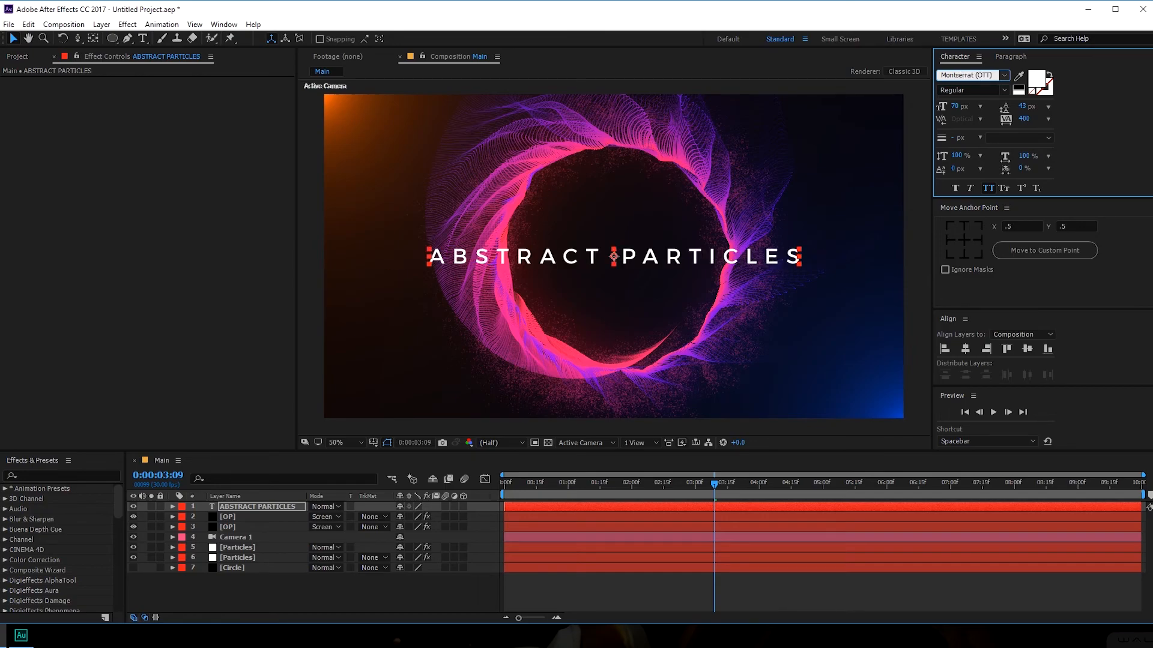
drag(955, 106, 931, 107)
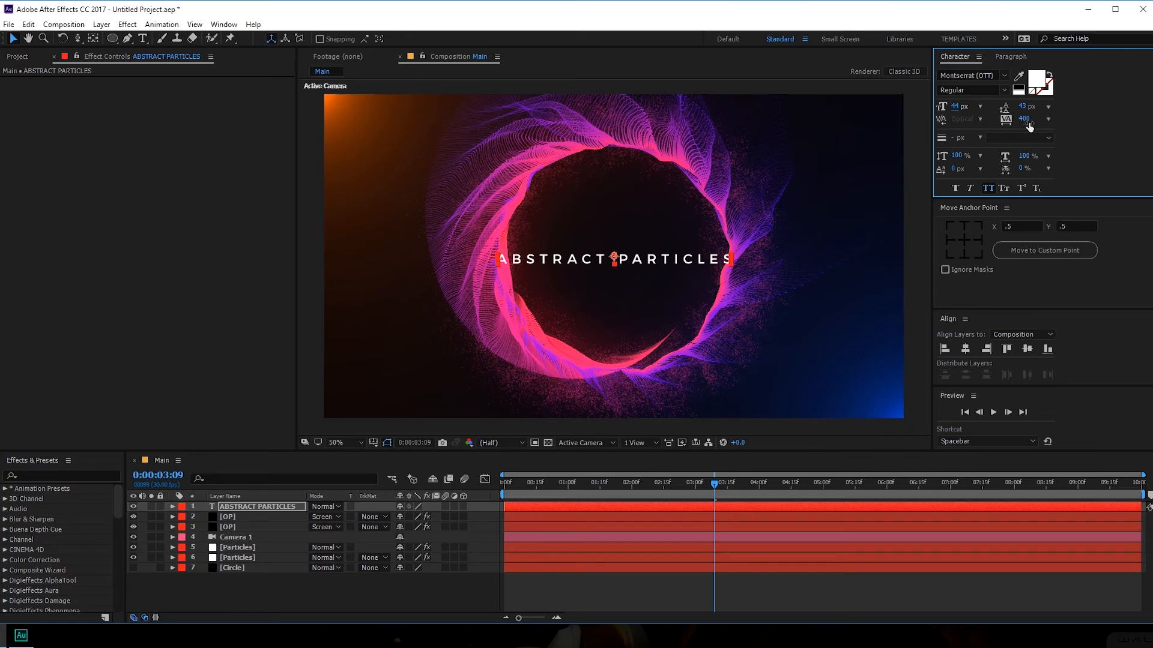
drag(1023, 119, 1109, 47)
drag(952, 106, 954, 106)
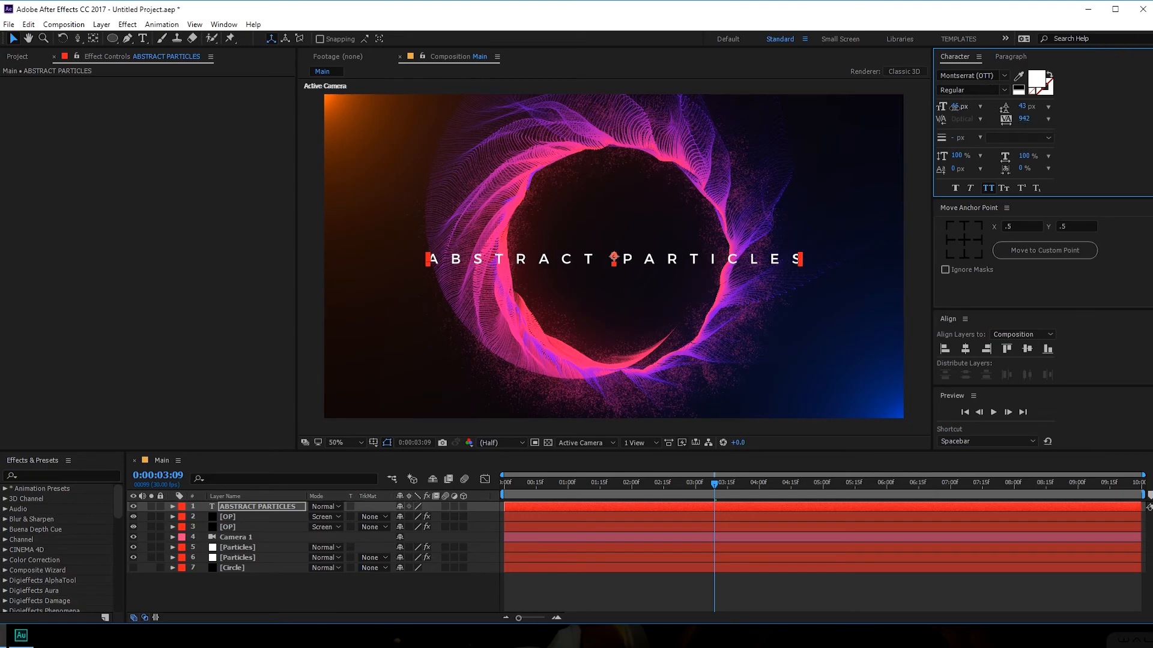
click(452, 593)
drag(564, 483, 632, 485)
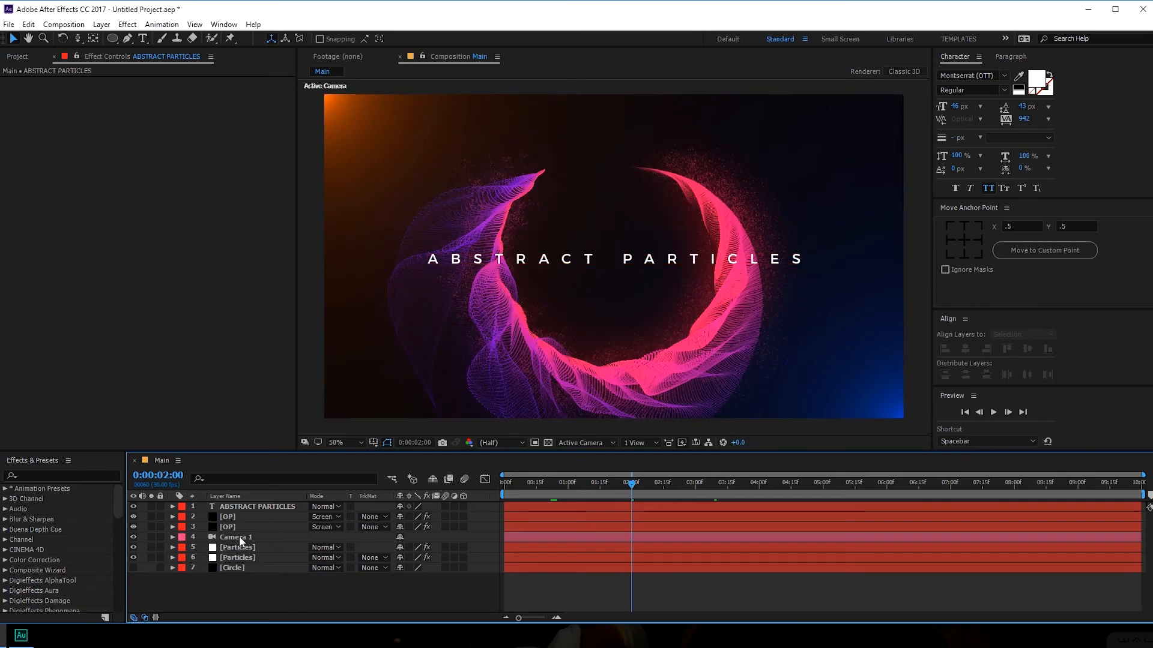
- Keyframe title Opacity from 1% at 1 second to 100% near 3 seconds, eased, then preview
click(241, 506)
key(t)
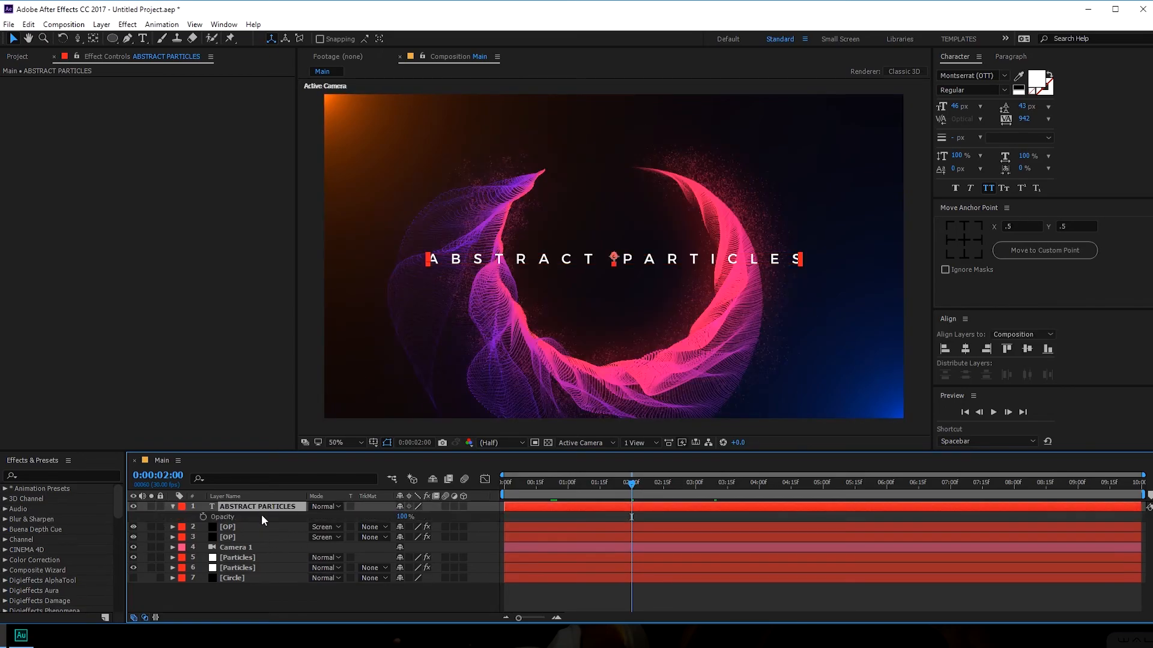
click(202, 517)
drag(597, 495, 568, 492)
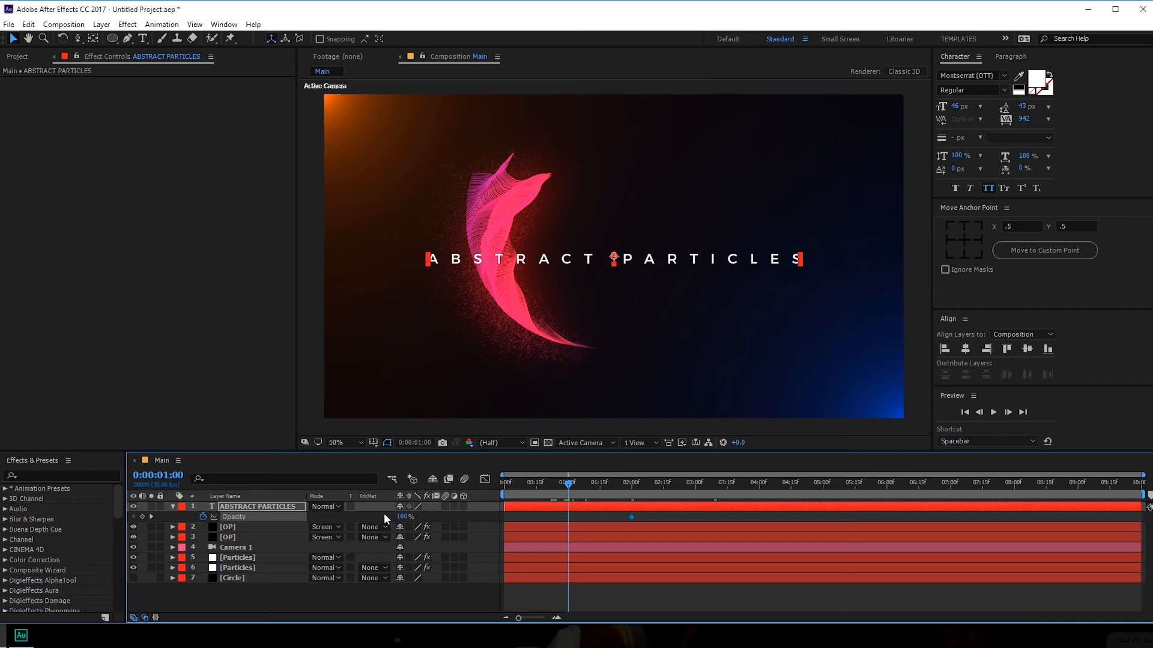
drag(407, 518, 349, 518)
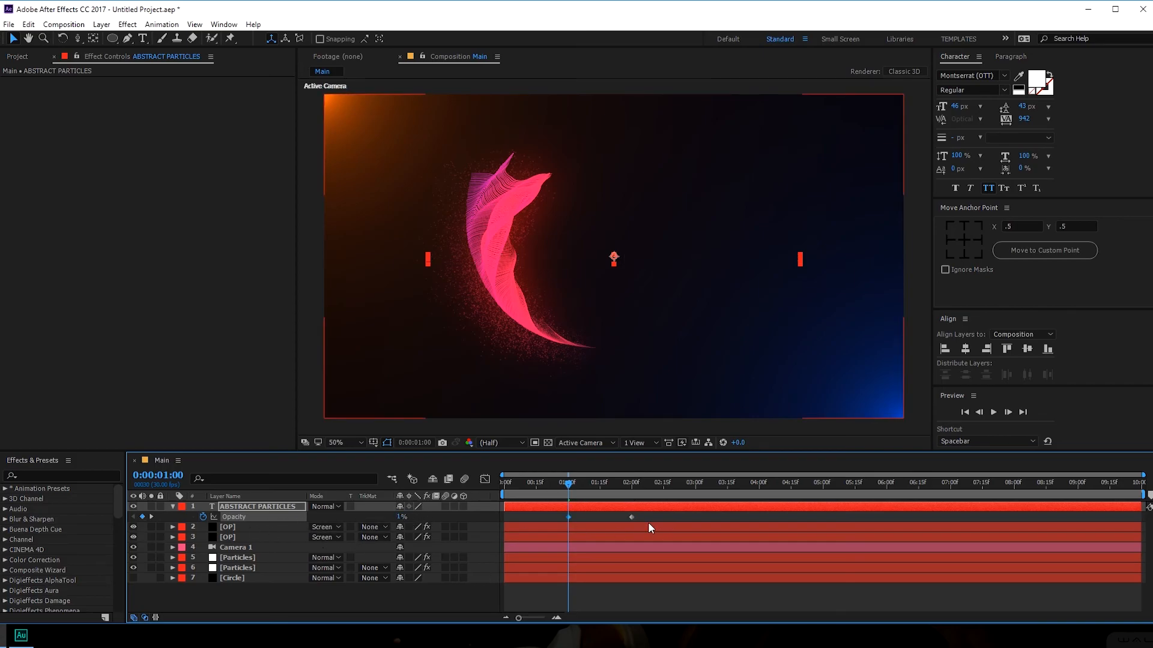
drag(632, 517, 555, 527)
key(F9)
key(space)
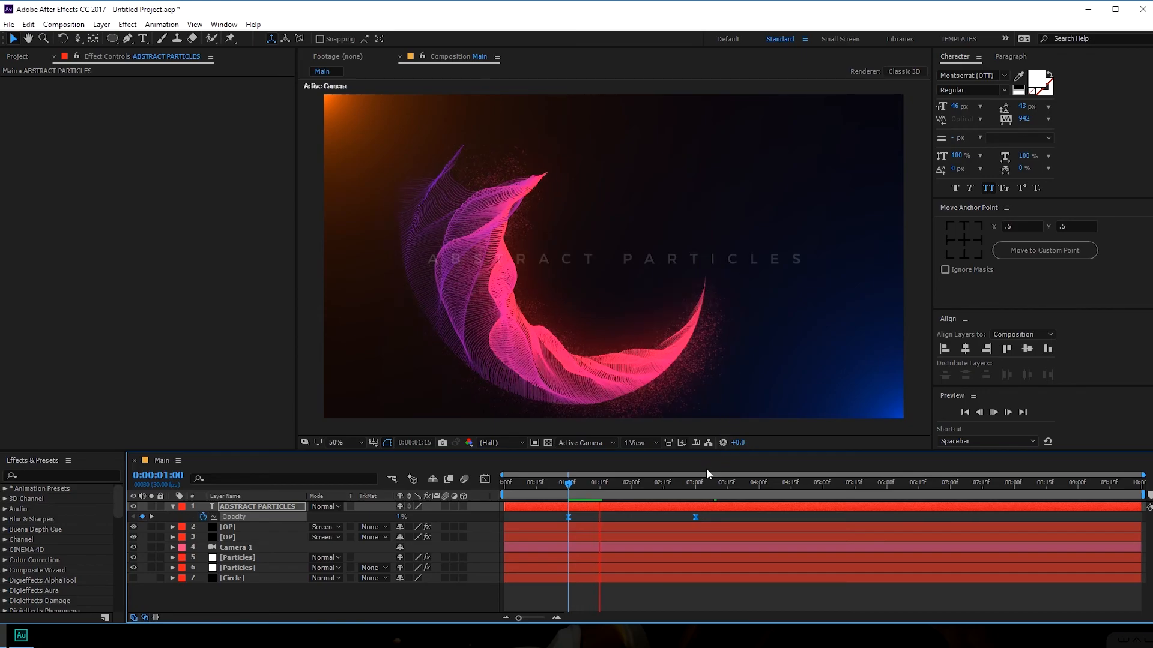
click(689, 483)
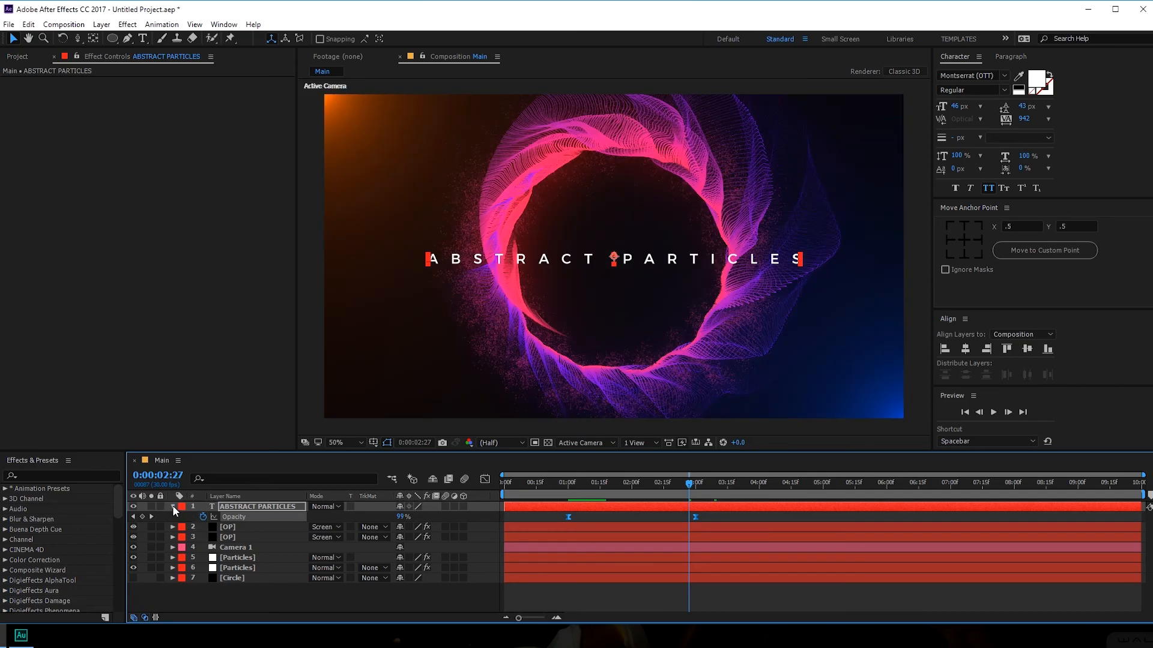
- Apply Noise to the first OP flare layer with Amount 2%
click(172, 506)
click(233, 517)
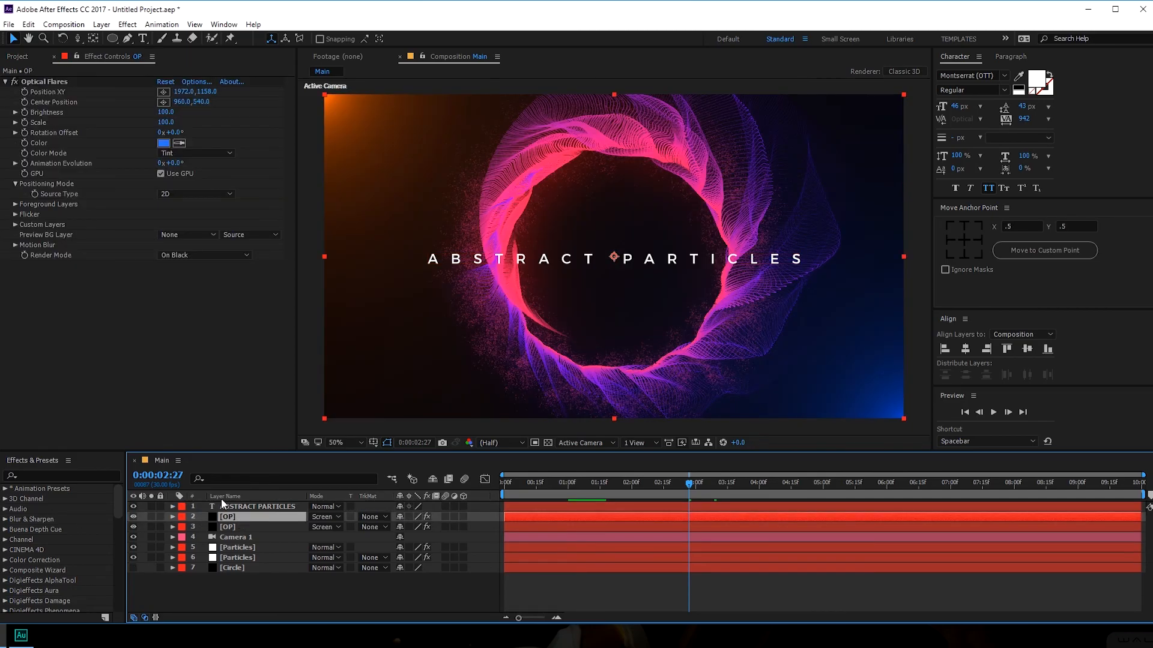
key(ctrl+space)
text(noi)
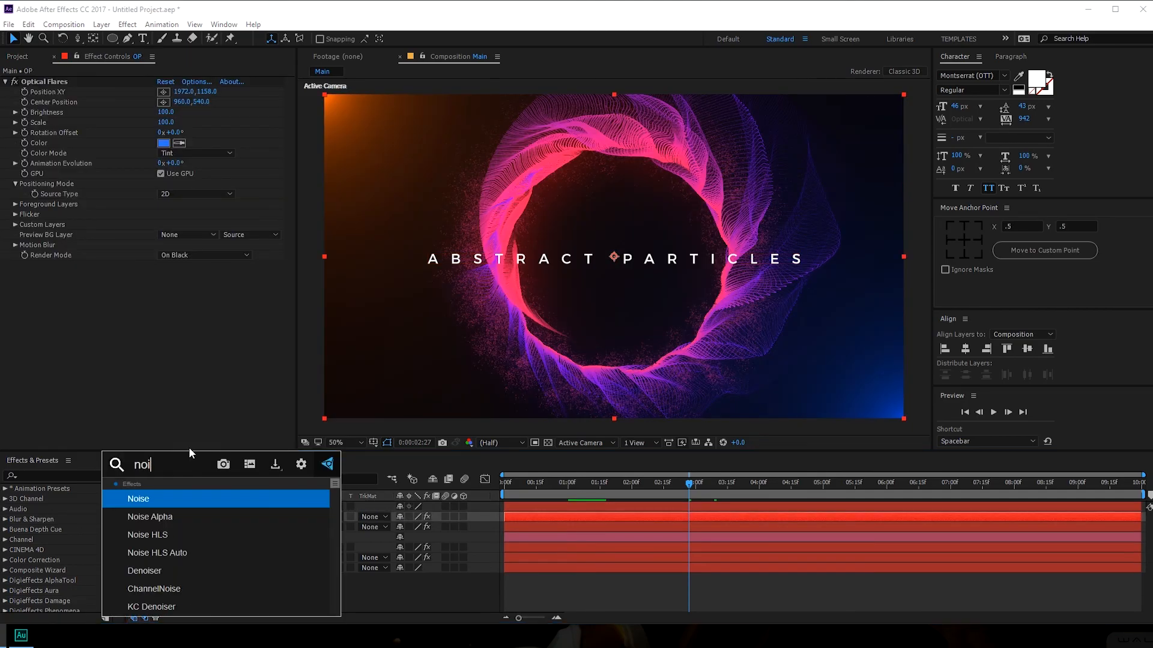
click(155, 498)
click(163, 276)
key(Return)
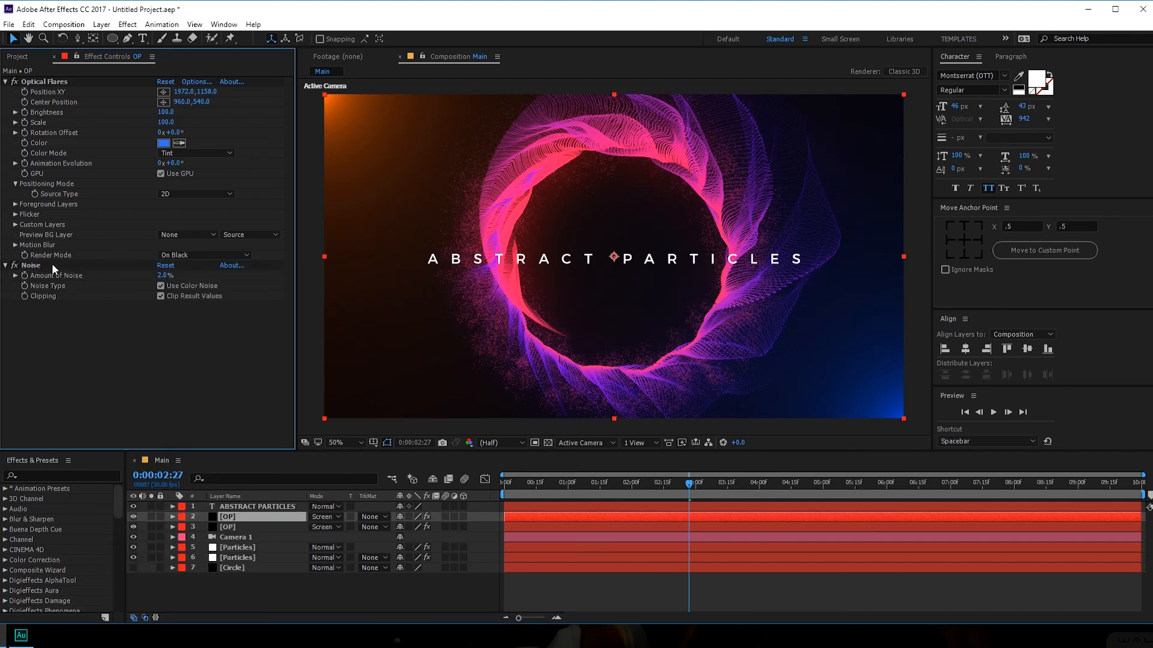
- Copy the 2% Noise effect onto the second OP flare layer
click(53, 264)
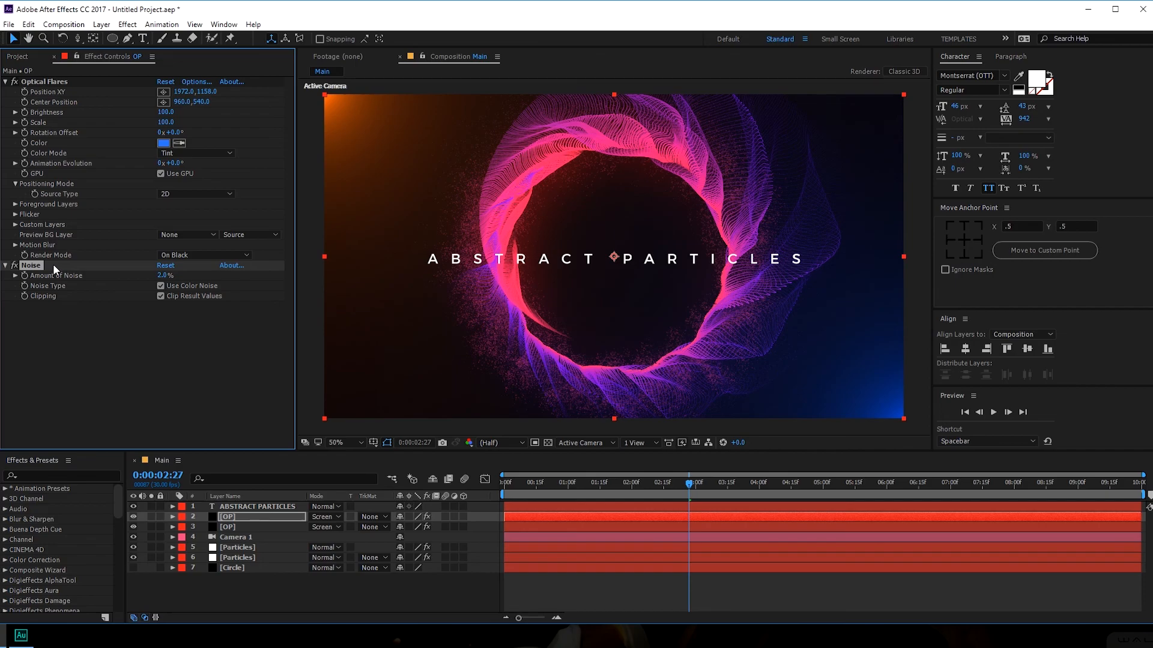
click(228, 527)
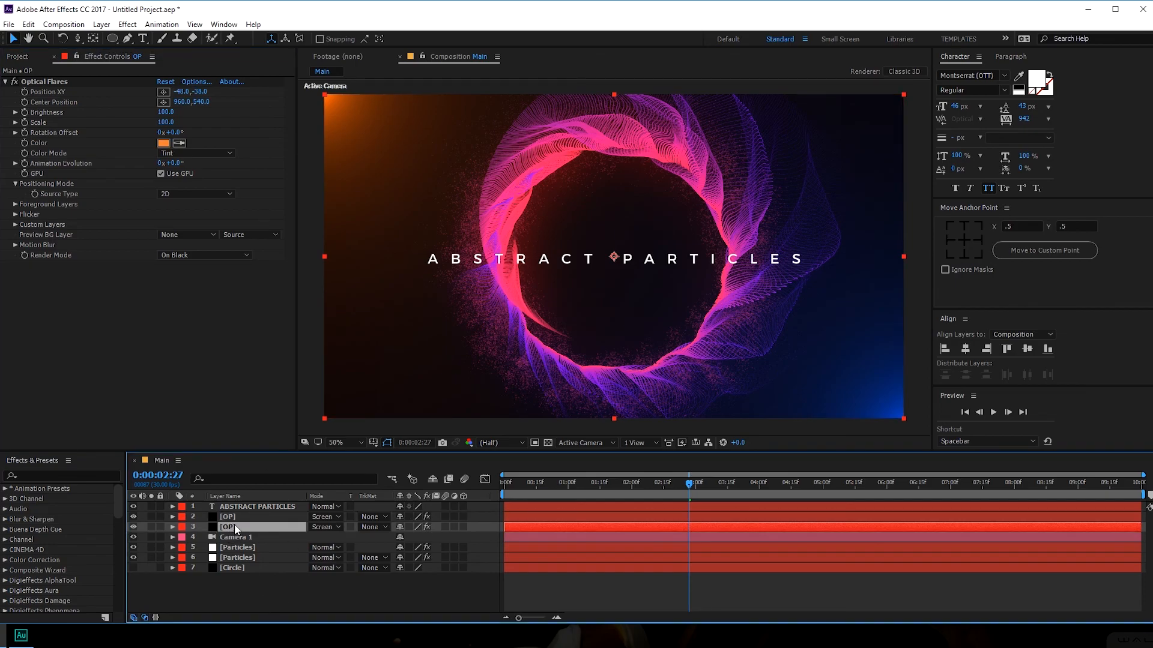
key(ctrl+v)
click(264, 592)
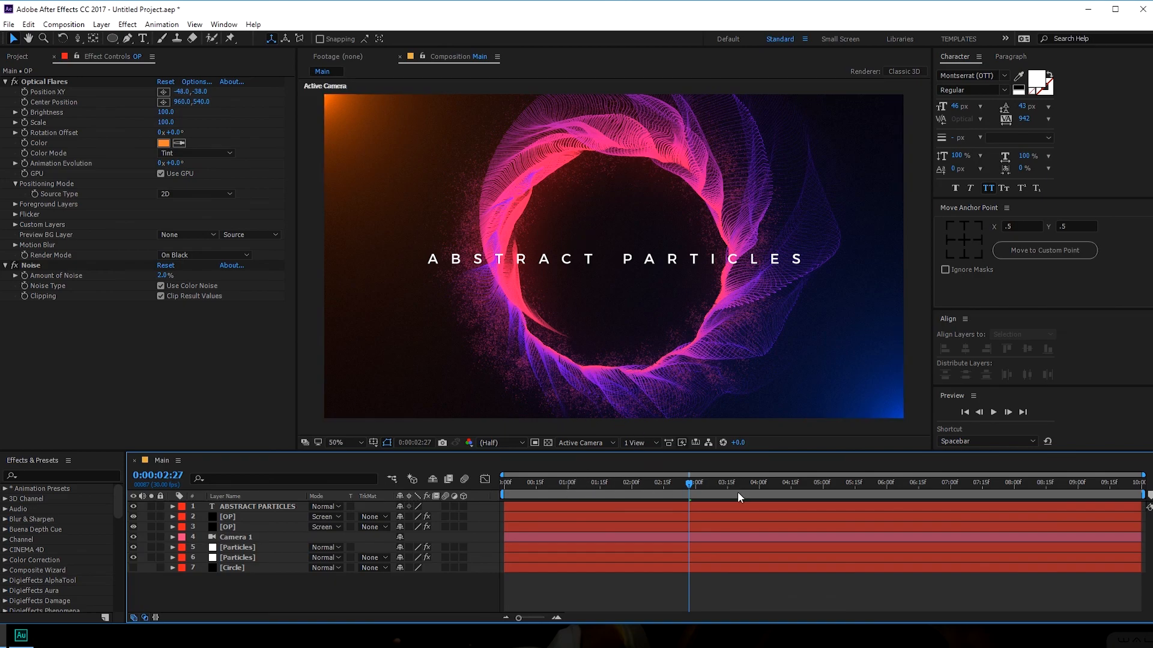
drag(693, 485, 740, 485)
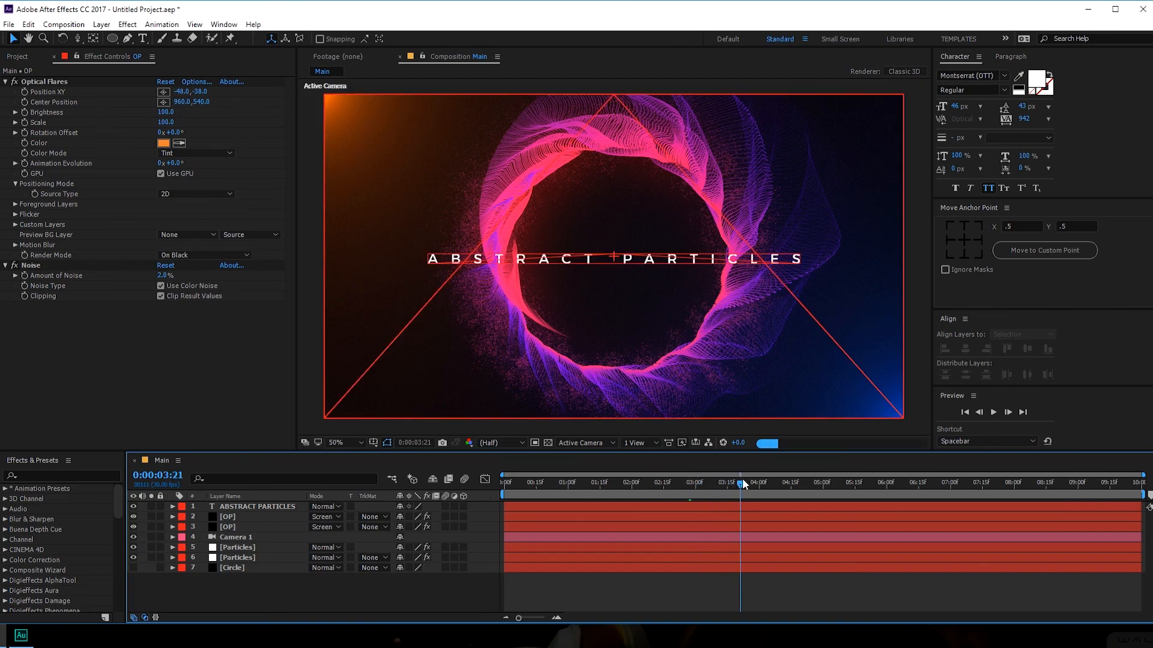